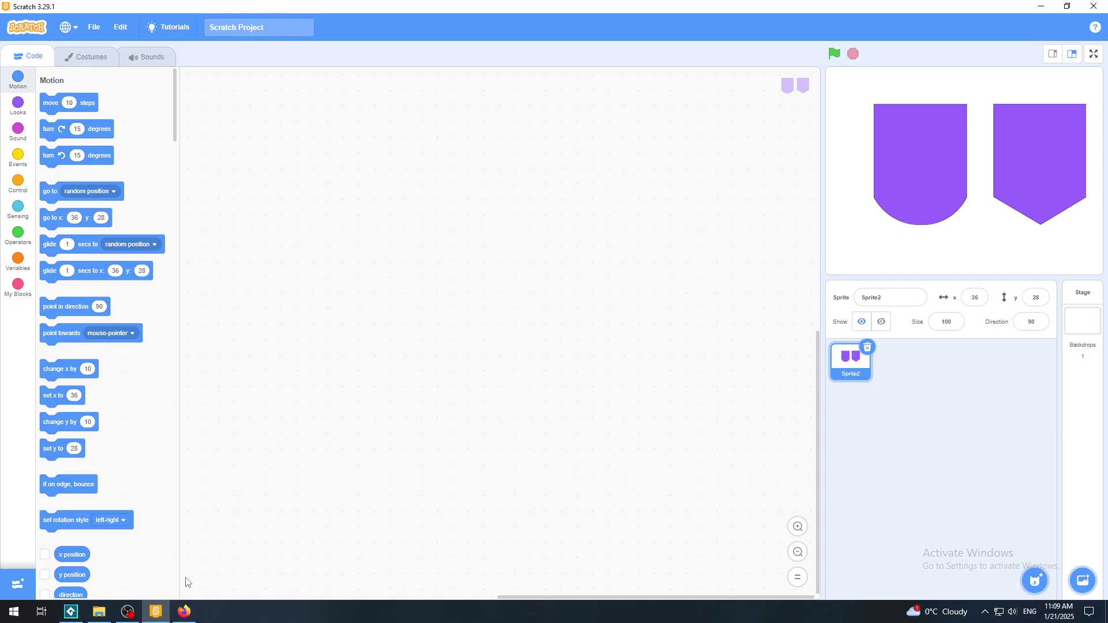
Step: Switch to Firefox, examine the cottage fence and pointed picket fence images in the results, and return to Scratch
left_click(185, 613)
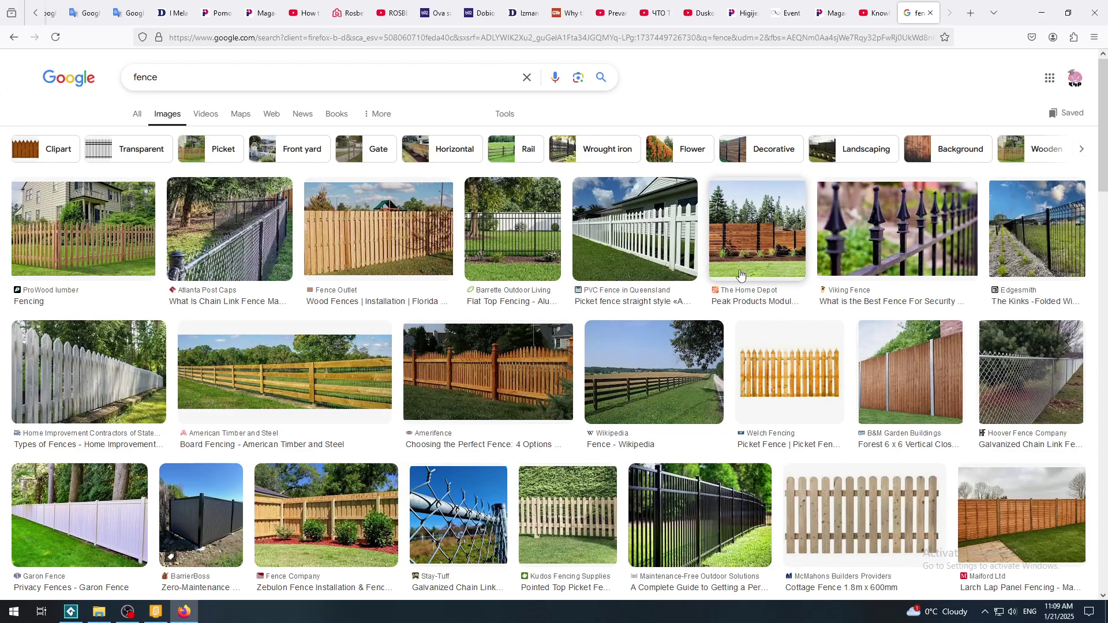
left_click(877, 530)
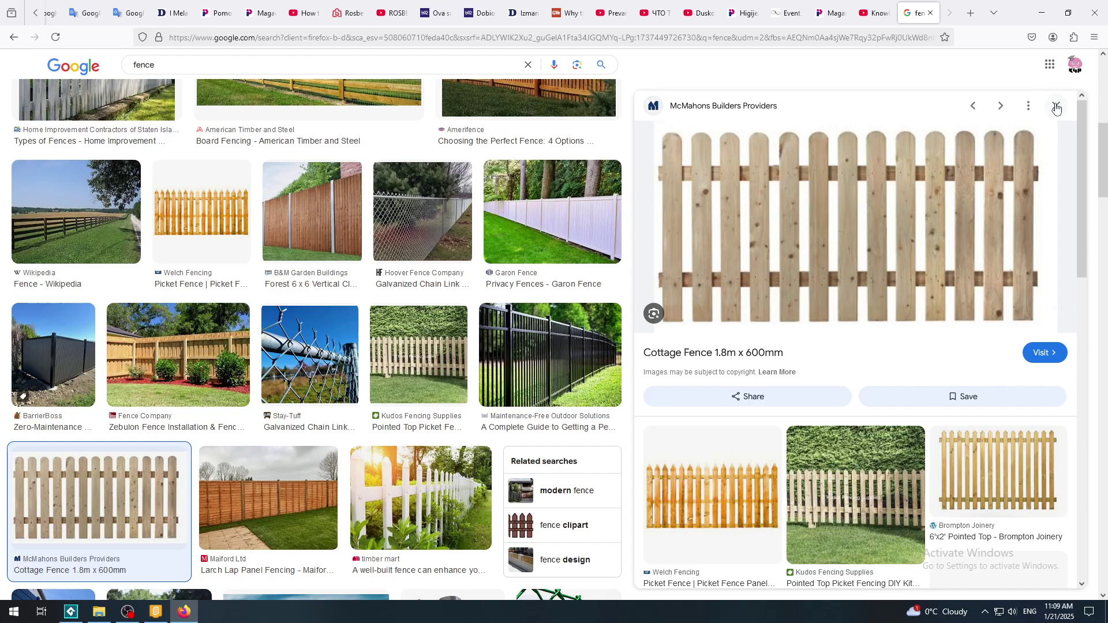
left_click(745, 508)
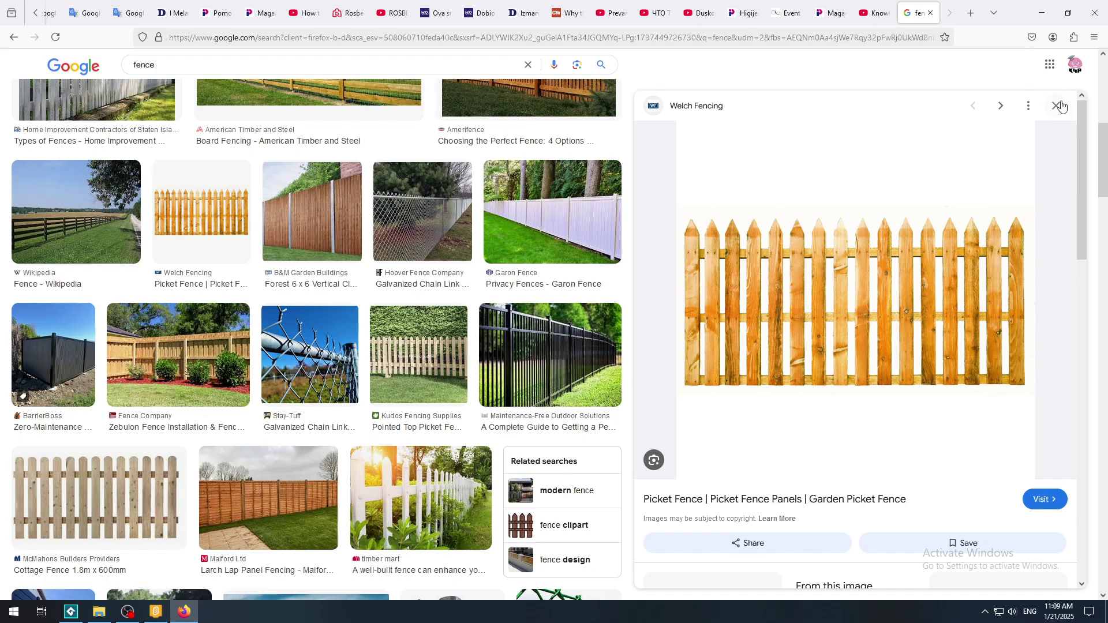
left_click(1058, 106)
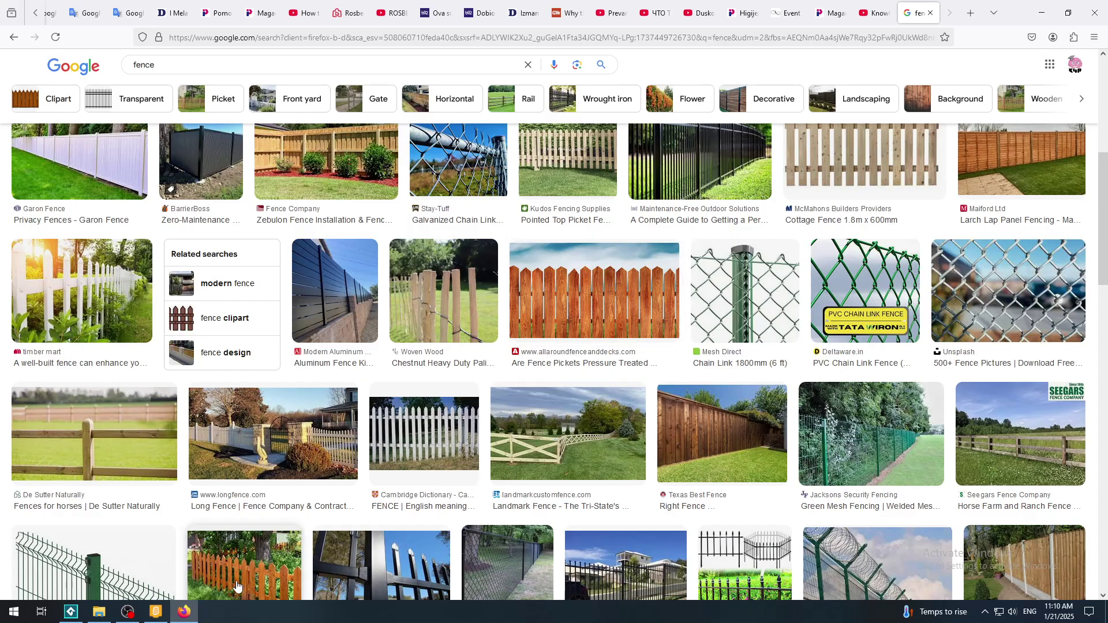
left_click(152, 612)
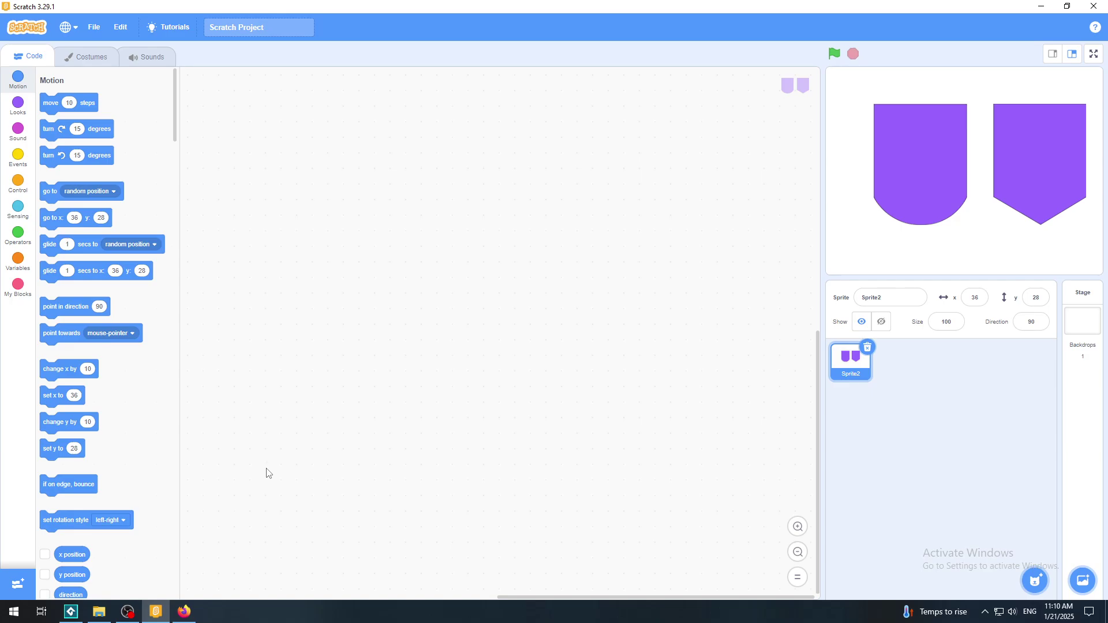
Step: Duplicate Sprite2, hide the original sprite on the stage, and select the copy
right_click(853, 378)
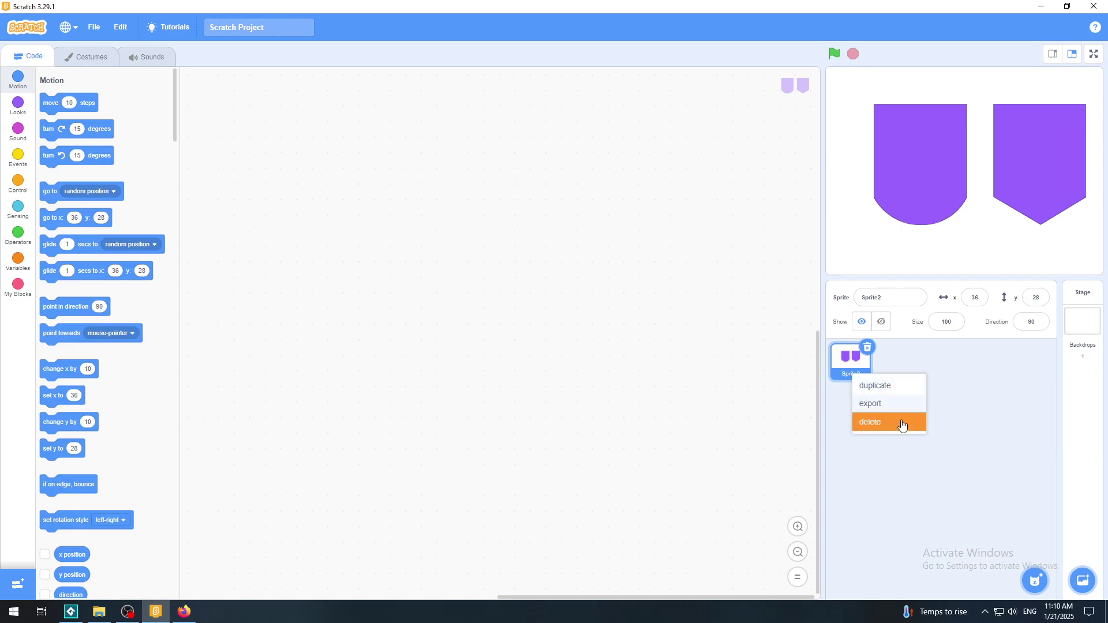
left_click(882, 387)
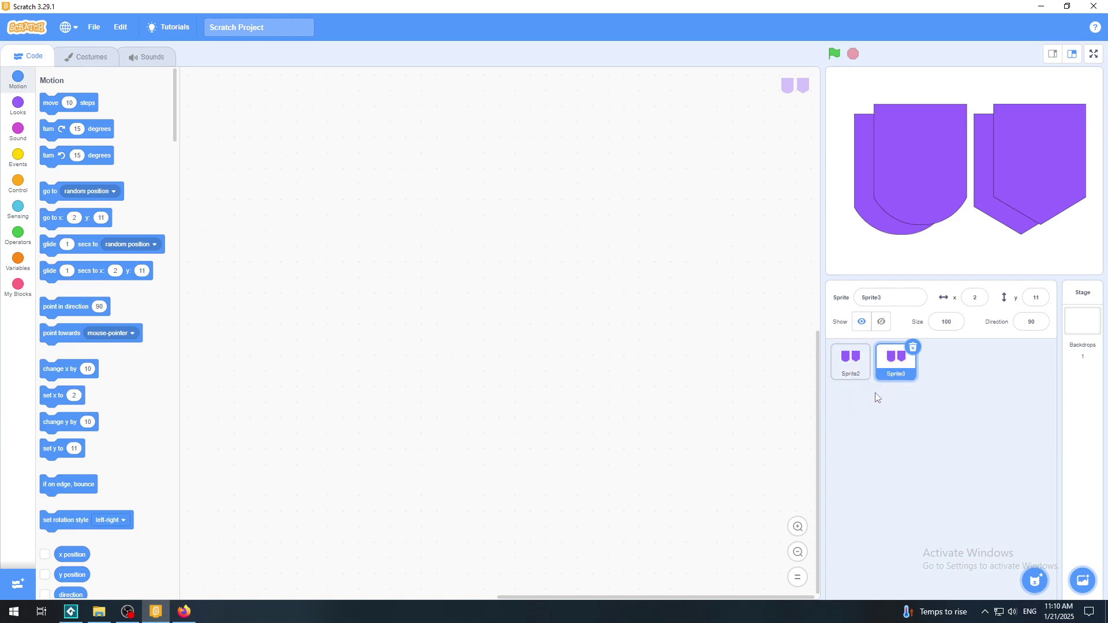
left_click(859, 352)
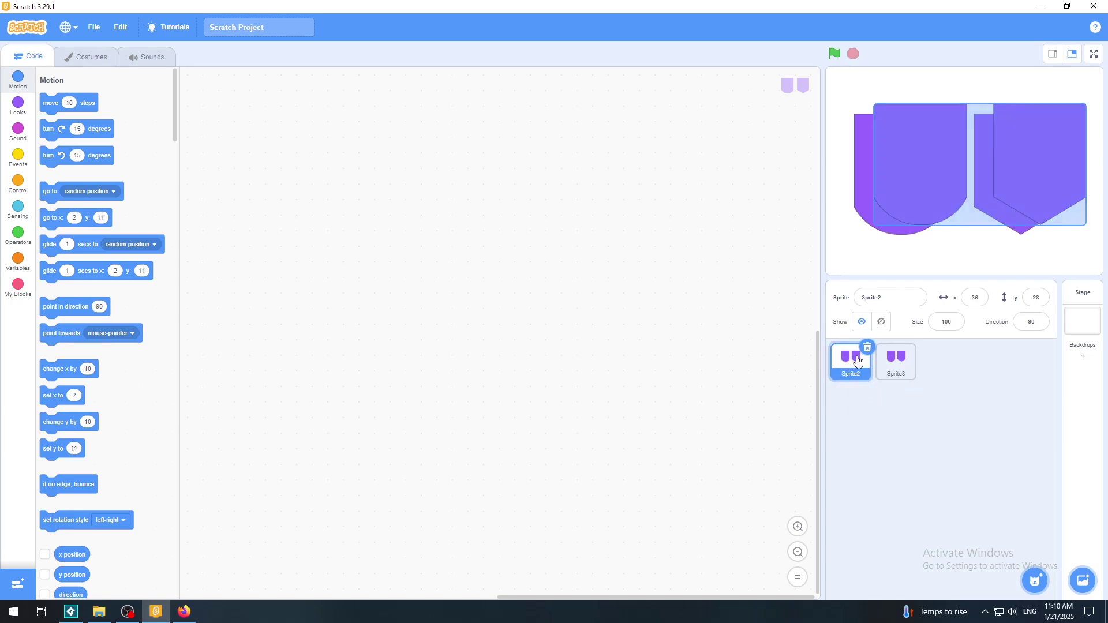
left_click(881, 322)
left_click(898, 374)
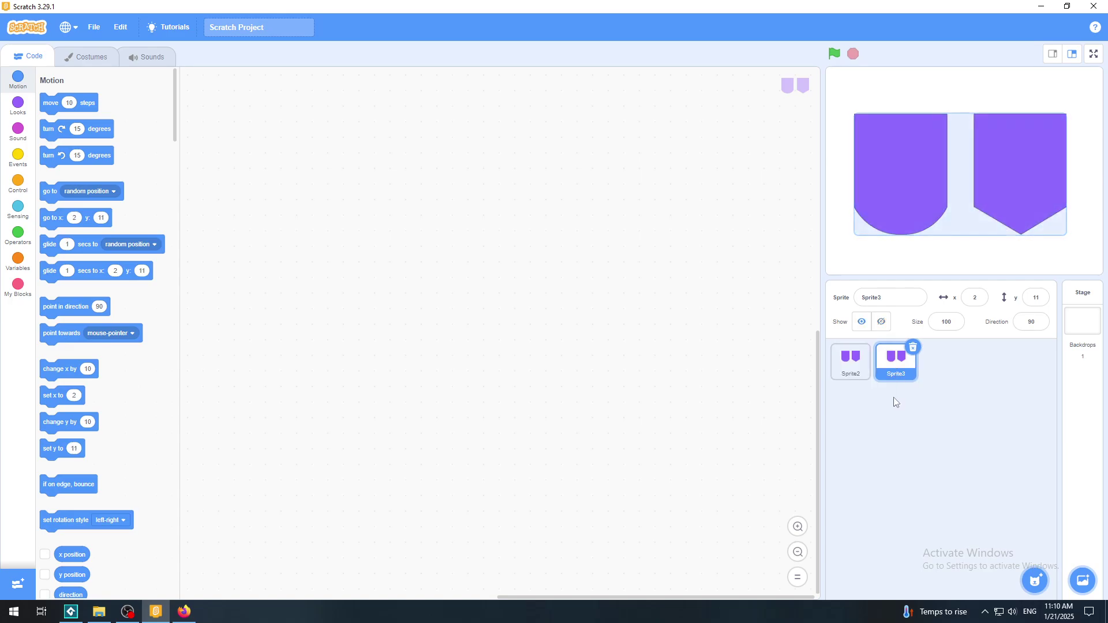
Step: Rename the duplicated sprite as fence
left_click_drag(895, 296, 856, 294)
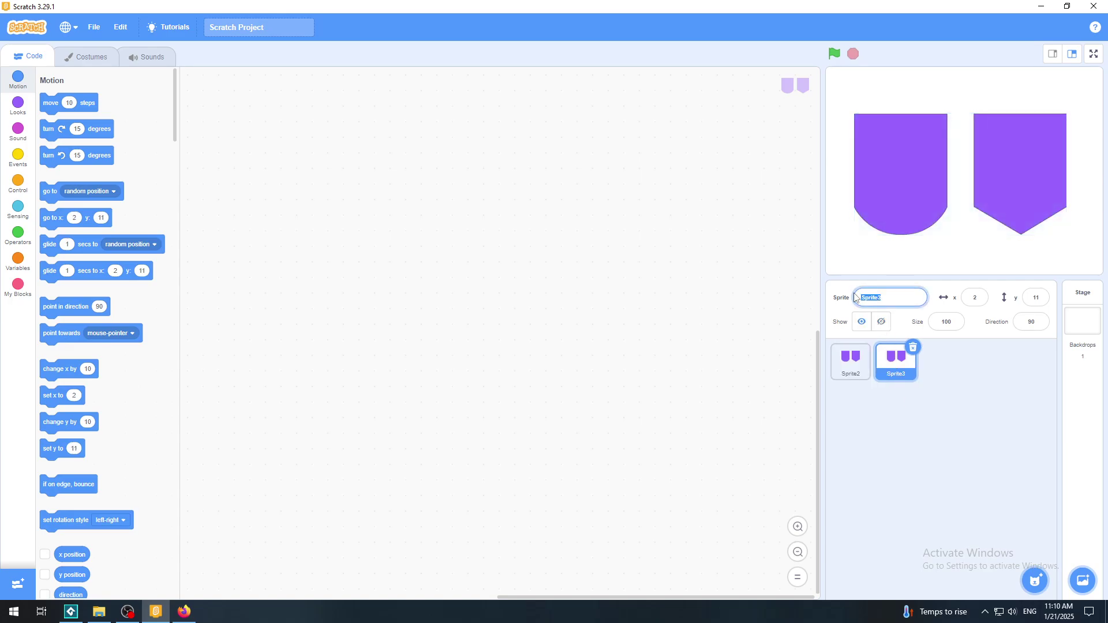
type("fence")
left_click(973, 445)
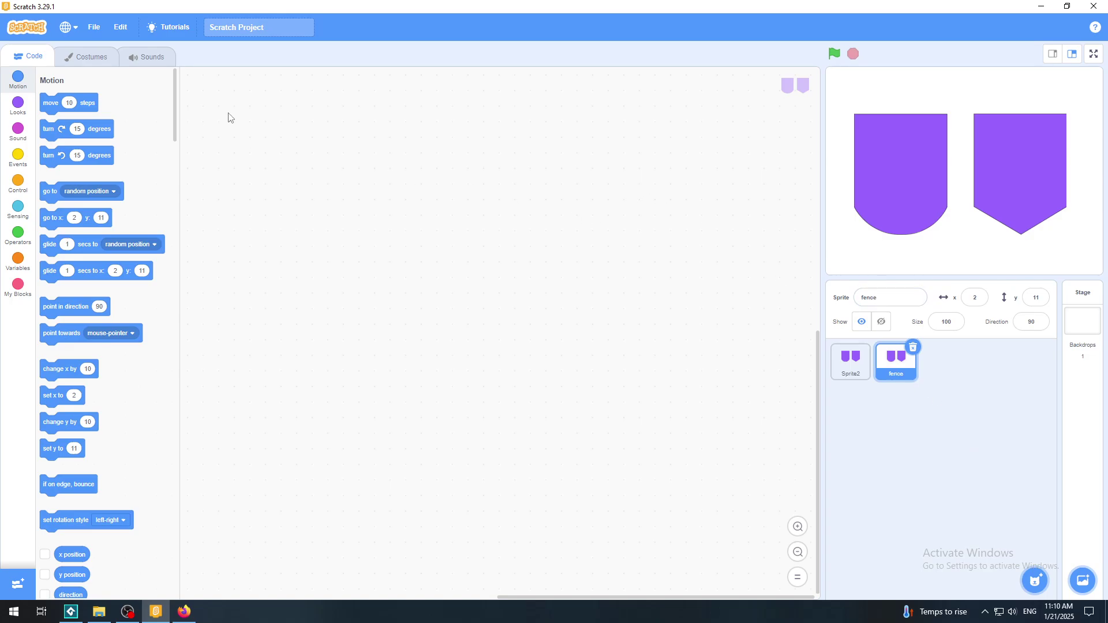
Step: Open the fence sprite's costume and scale both purple shapes down together to roughly 60 percent of their size
left_click(100, 61)
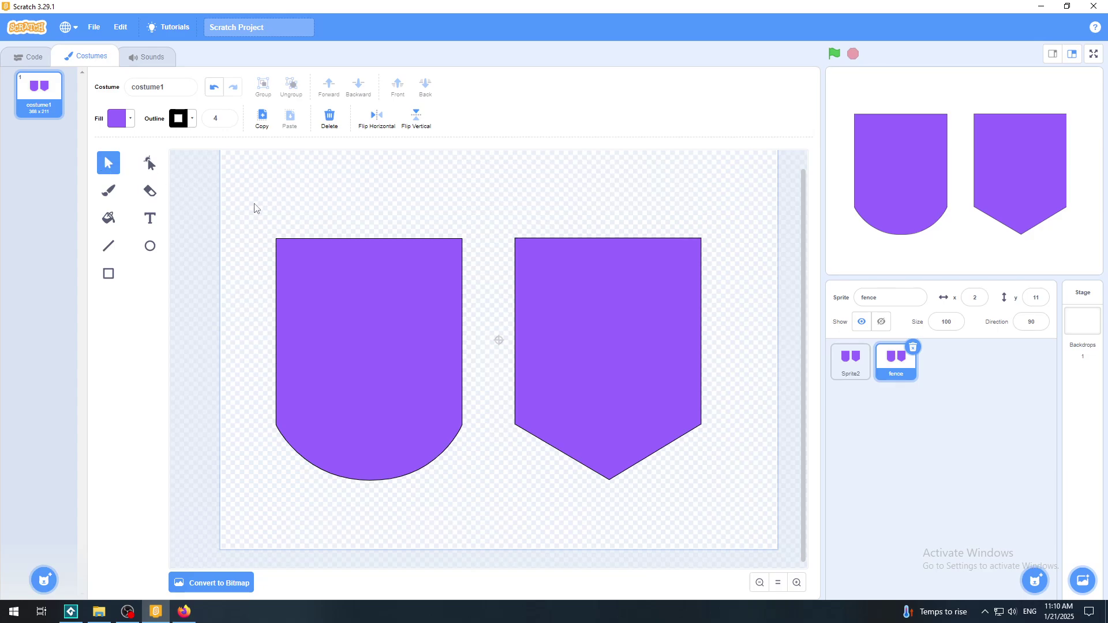
left_click_drag(254, 203, 759, 527)
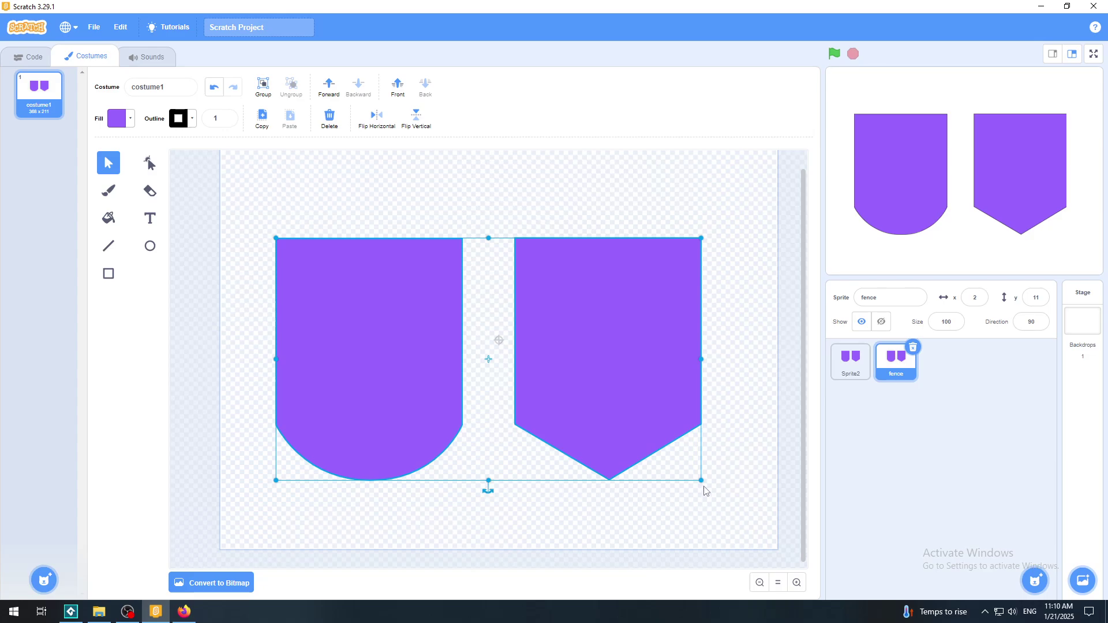
left_click_drag(702, 481, 529, 383)
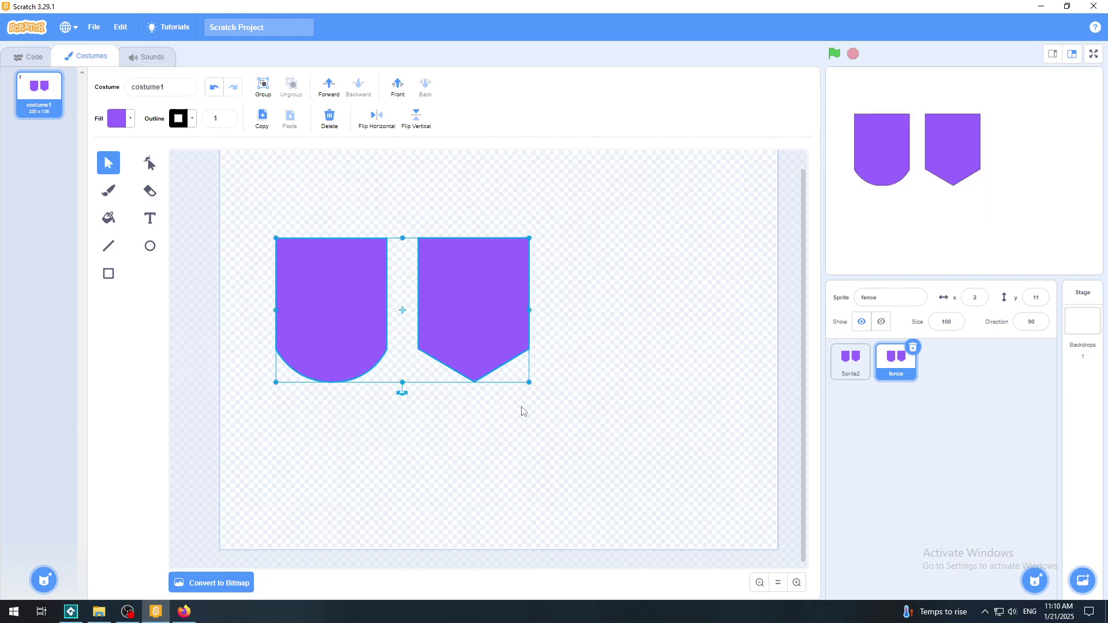
left_click(453, 485)
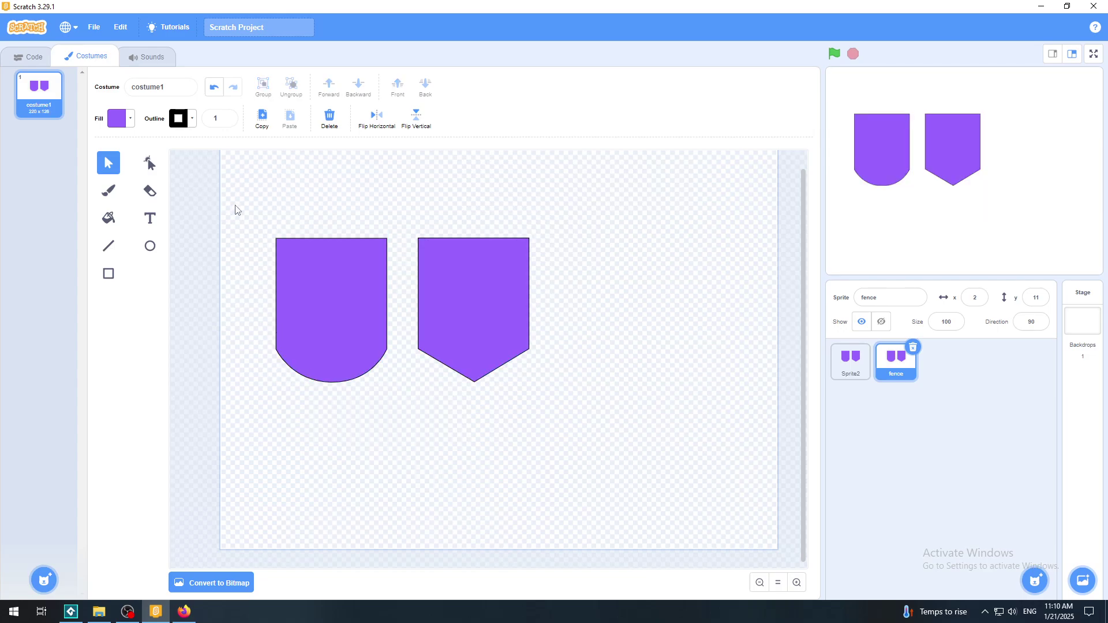
Step: Move both purple shapes together to the centre of the costume canvas
left_click_drag(235, 210, 579, 419)
left_click_drag(356, 316, 453, 345)
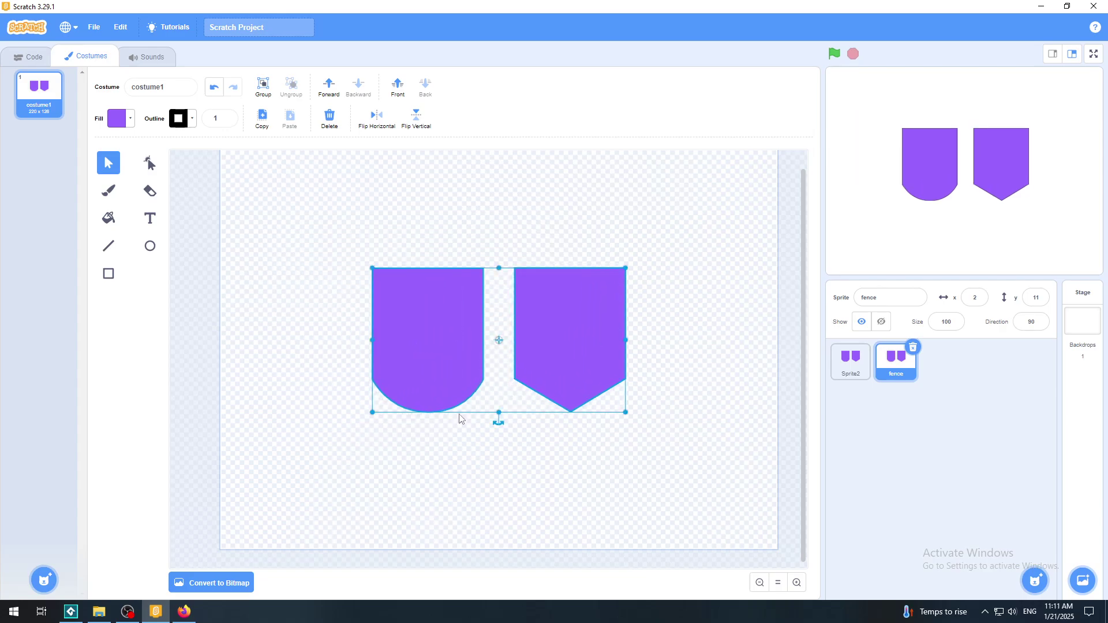
left_click(501, 456)
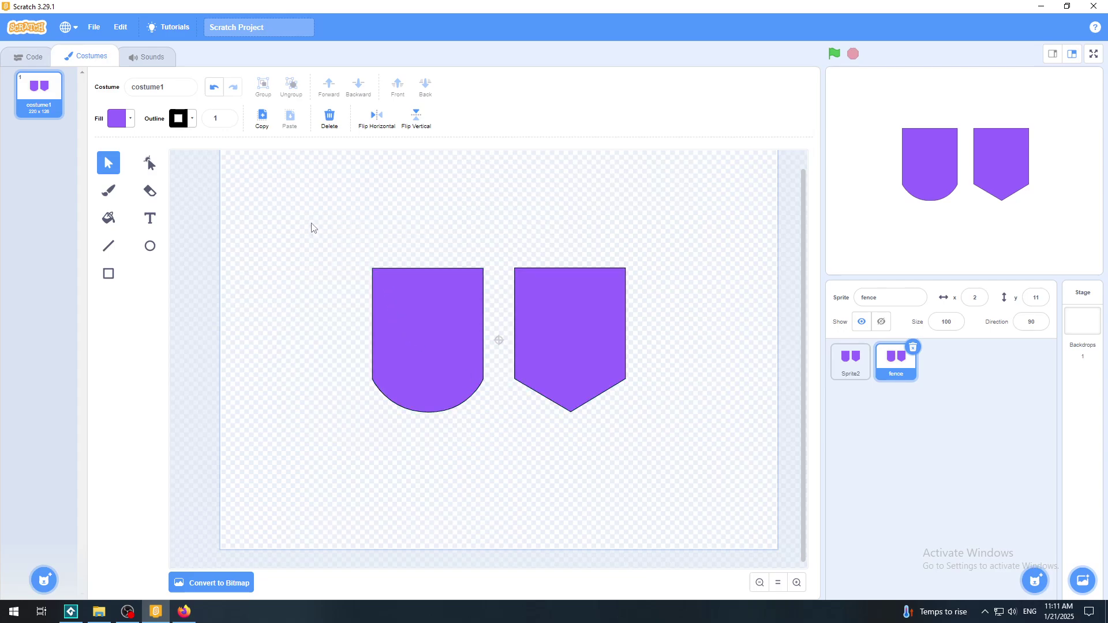
Step: Rotate both shapes together by 180 degrees and undo the rotation
left_click_drag(311, 224, 687, 464)
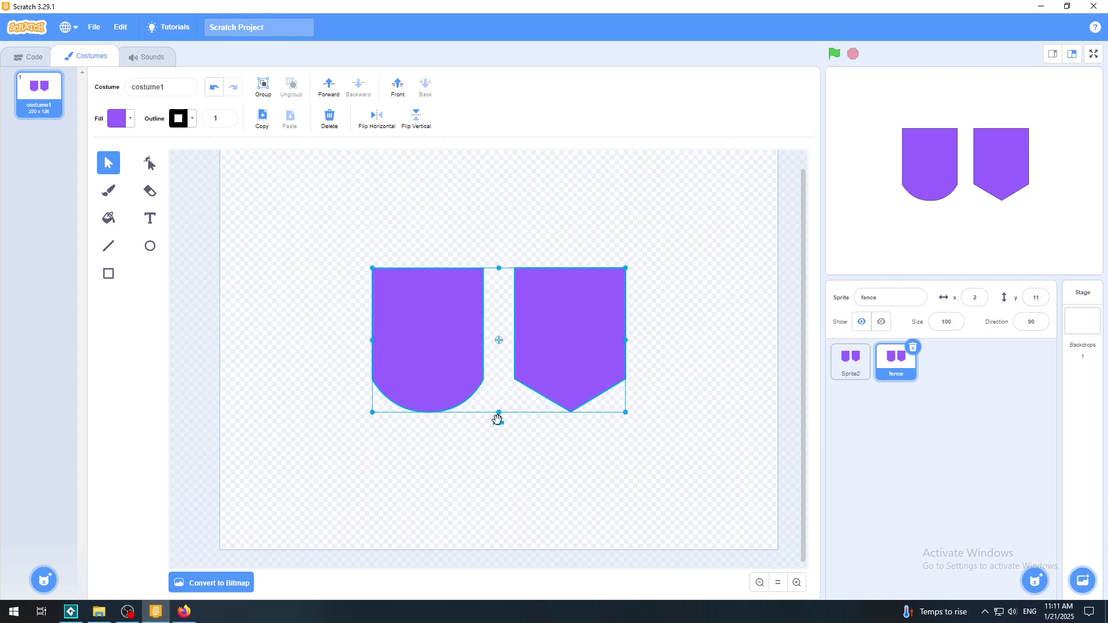
left_click_drag(499, 423, 497, 305)
left_click(552, 477)
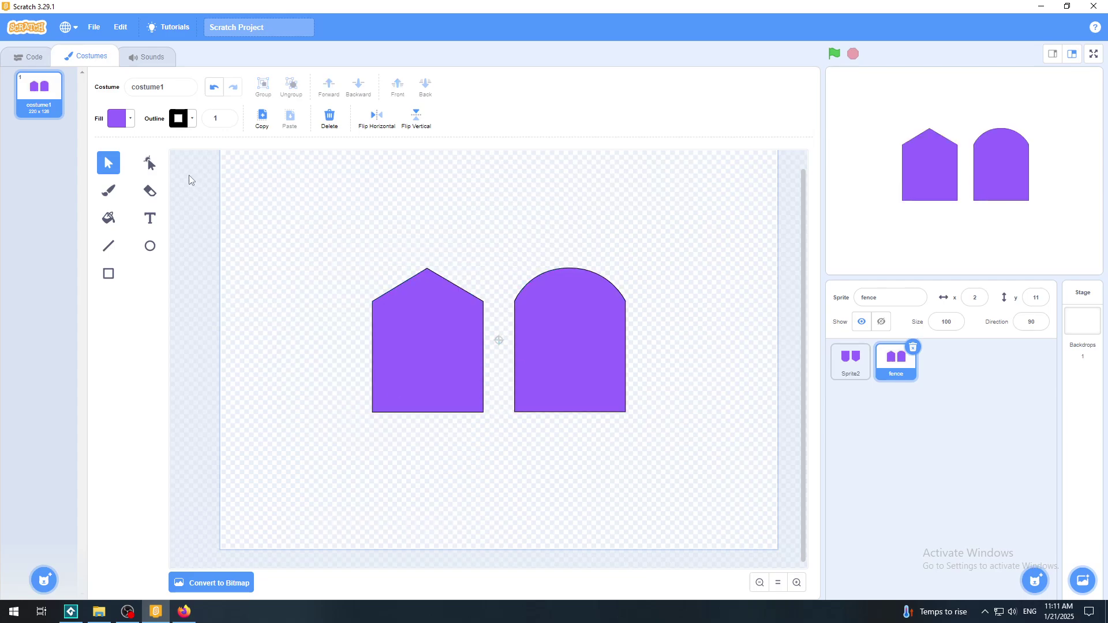
left_click(214, 87)
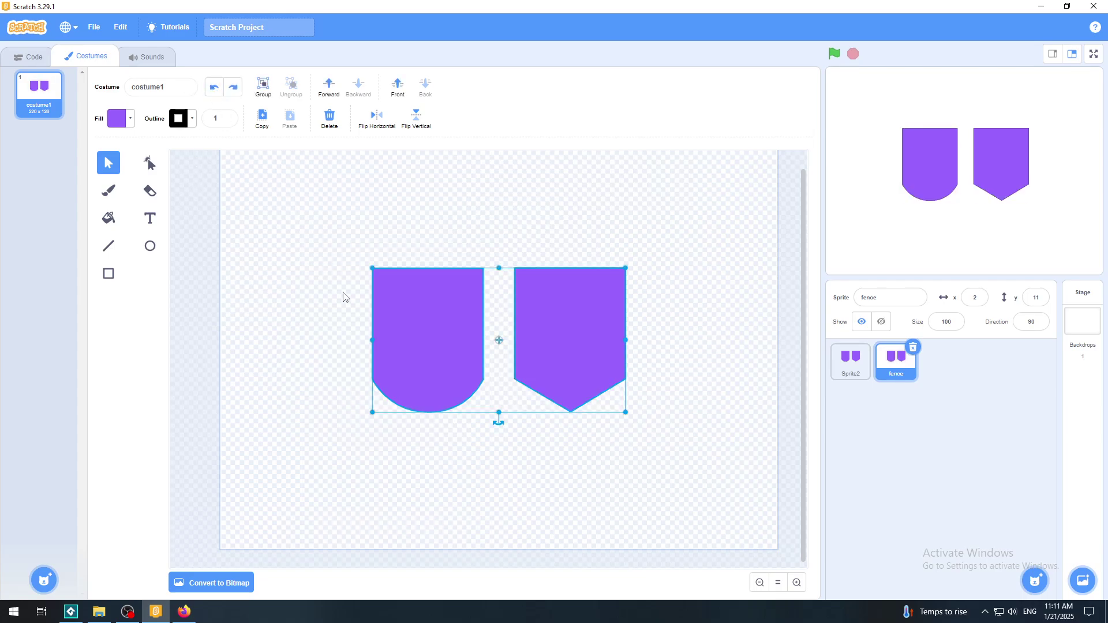
Step: Flip both purple shapes vertically so their rounded and pointed ends face up
left_click(336, 330)
left_click_drag(326, 236, 698, 471)
left_click(418, 117)
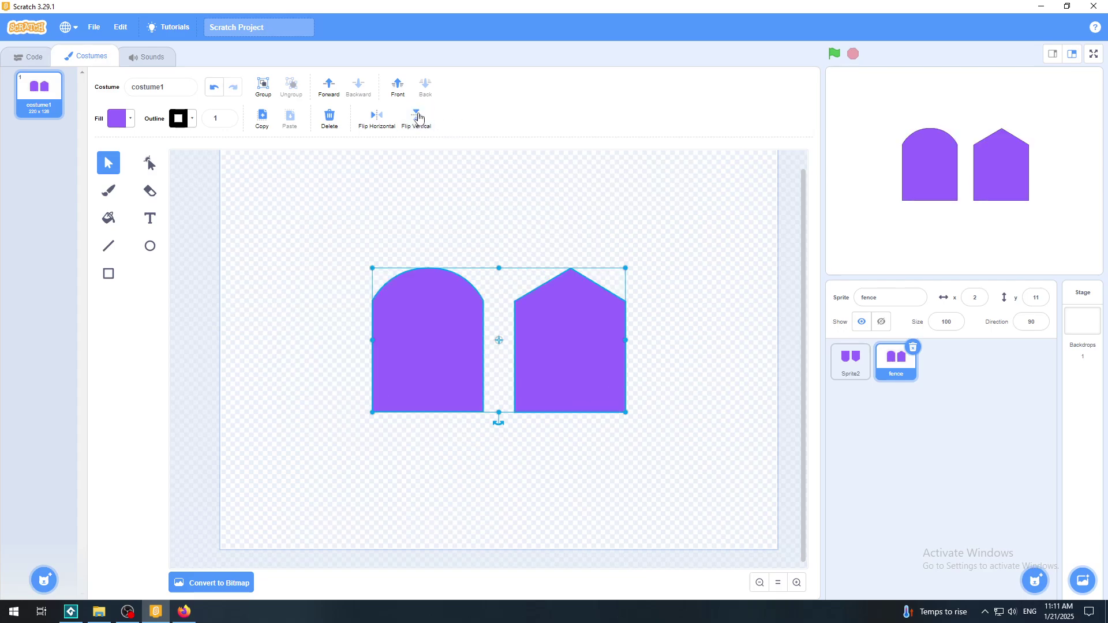
Step: Move both flipped shapes together to the upper part of the canvas, above its centre mark
left_click(700, 374)
left_click_drag(671, 255, 335, 467)
mouse_move(445, 371)
left_mouse_down()
mouse_move(442, 316)
mouse_move(443, 366)
left_mouse_up()
left_click(678, 470)
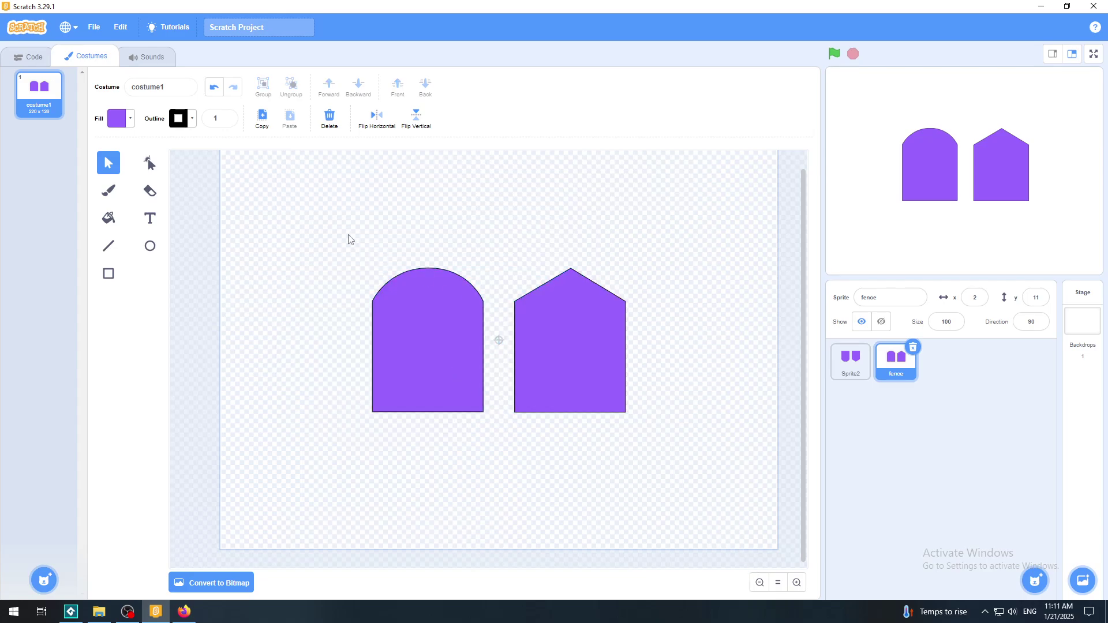
left_click_drag(349, 235, 632, 424)
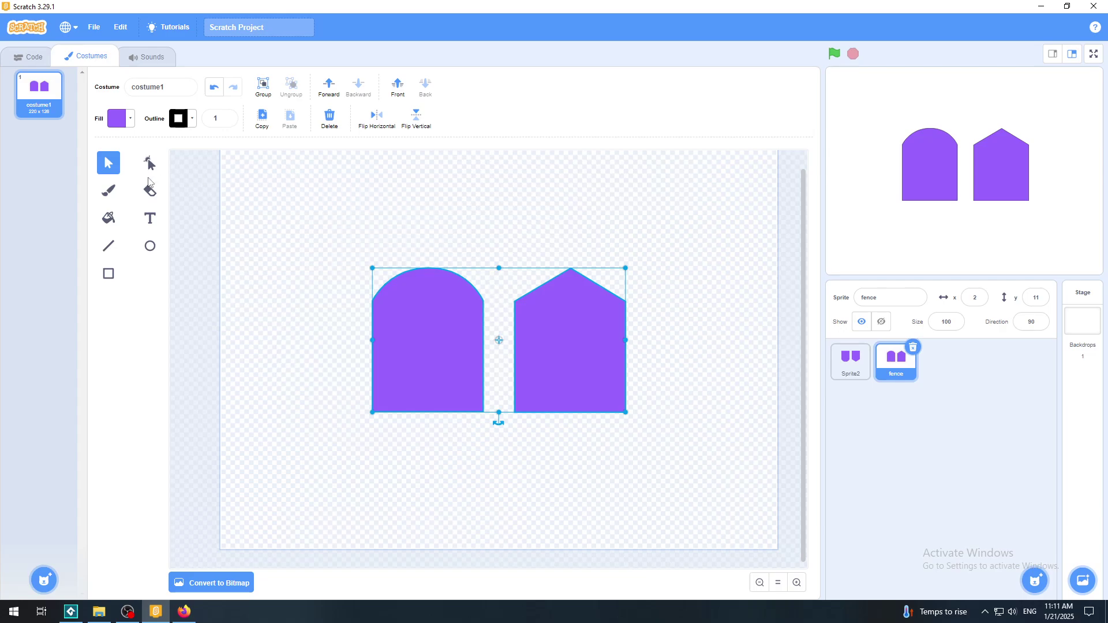
left_click_drag(577, 345, 581, 259)
left_click(584, 424)
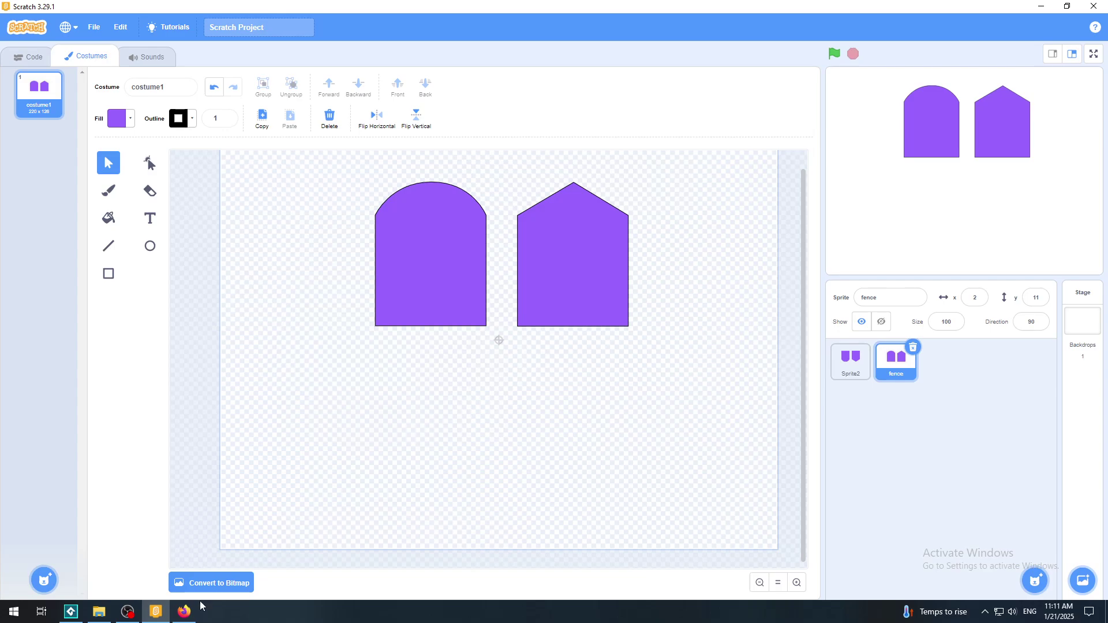
Step: Switch to Firefox, examine the enlarged Cottage Fence image as a reference, and return to Scratch
left_click(184, 611)
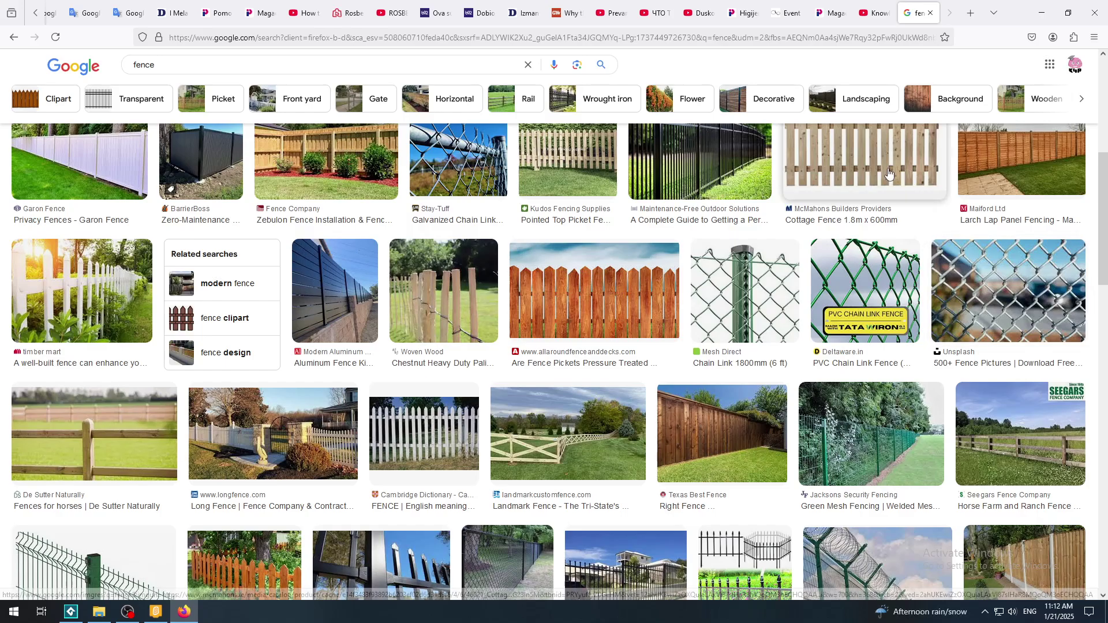
left_click(864, 163)
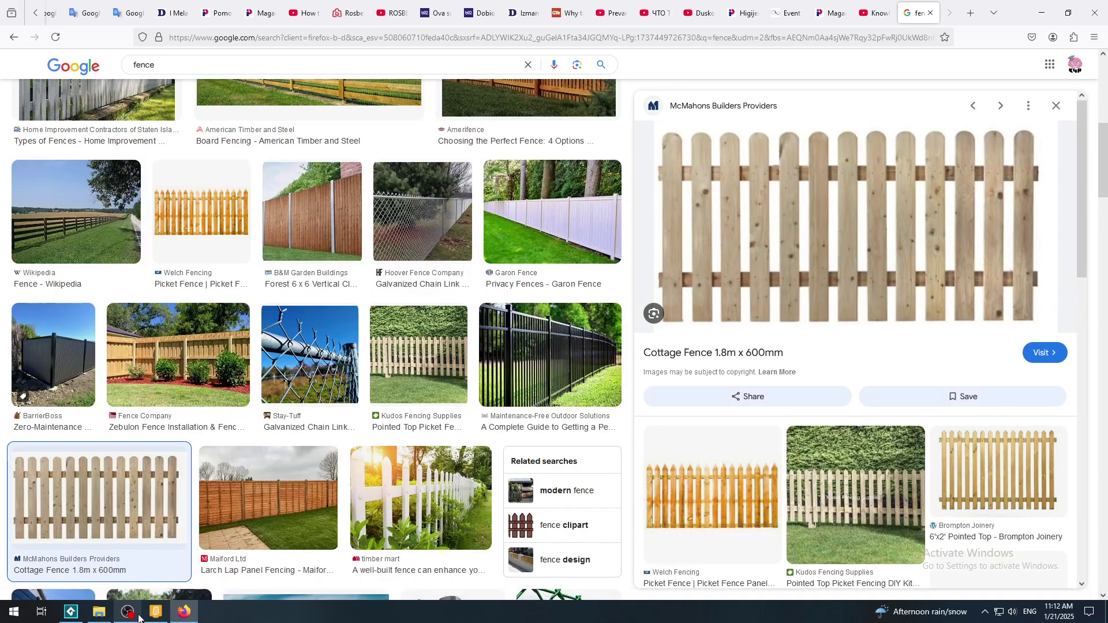
mouse_move(145, 620)
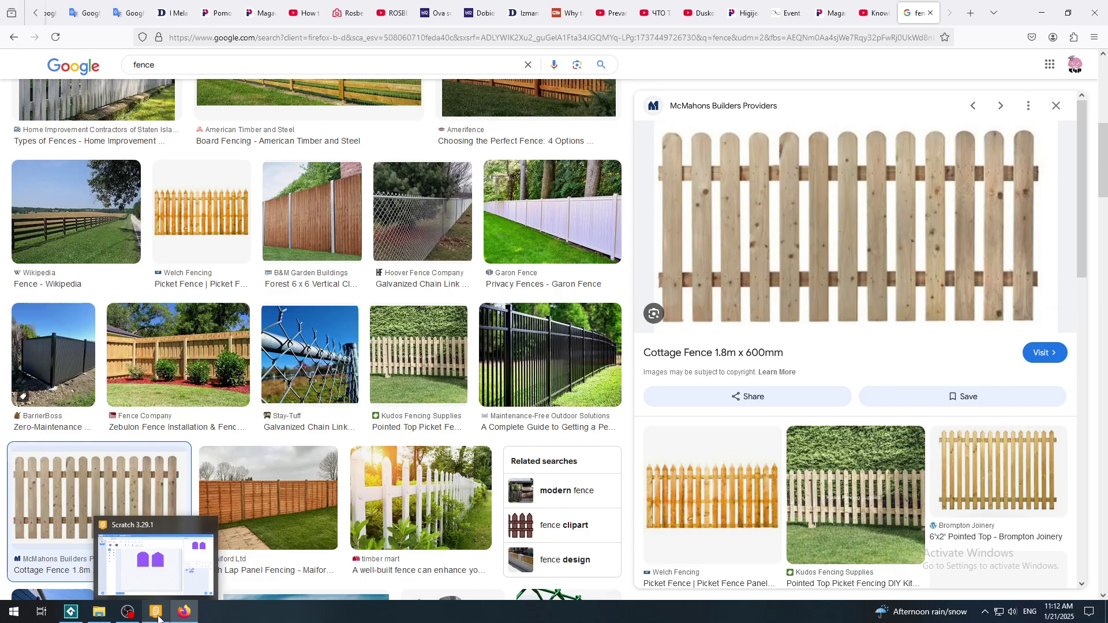
left_click(158, 619)
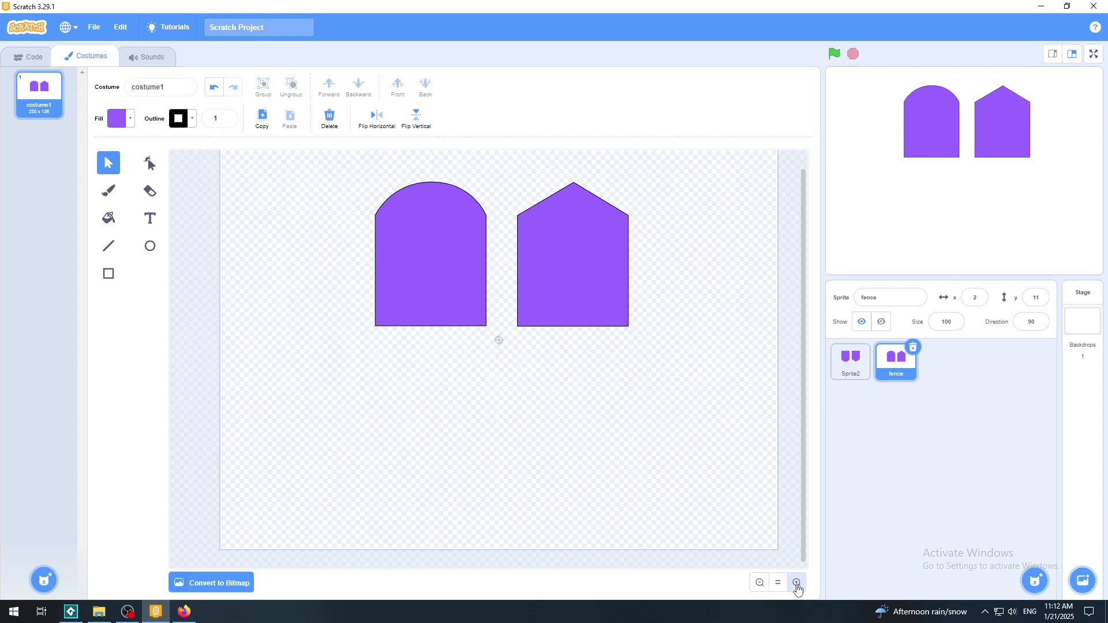
Step: Move the round-topped shape on its own lower on the canvas and undo the move
left_click(797, 582)
left_click(797, 583)
left_click(798, 582)
left_click(797, 583)
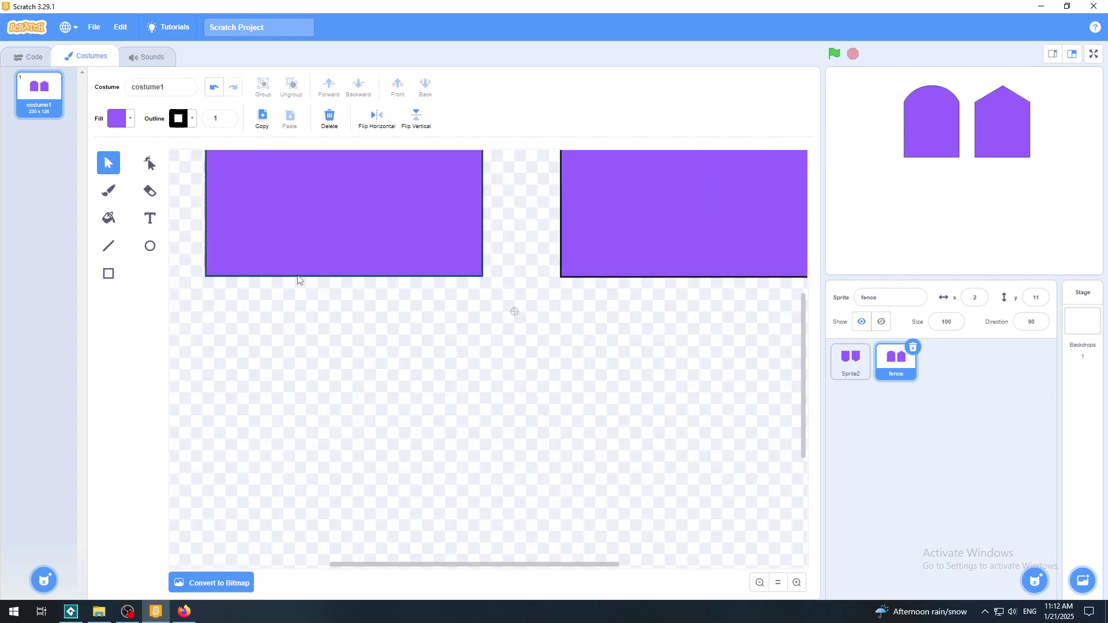
left_click_drag(460, 565, 441, 568)
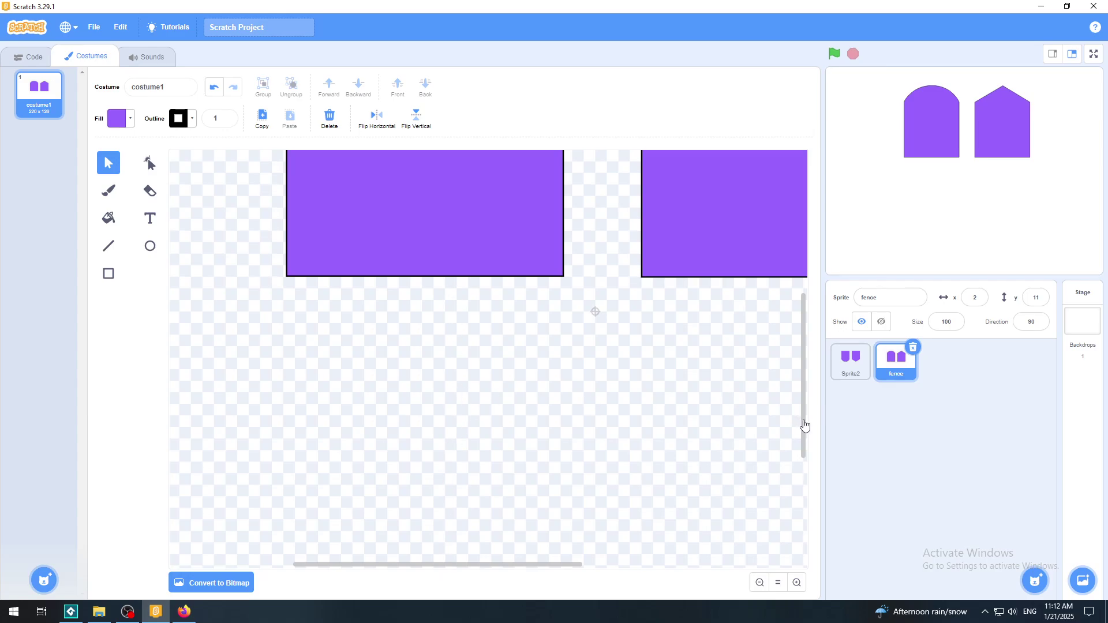
left_click_drag(805, 425, 804, 410)
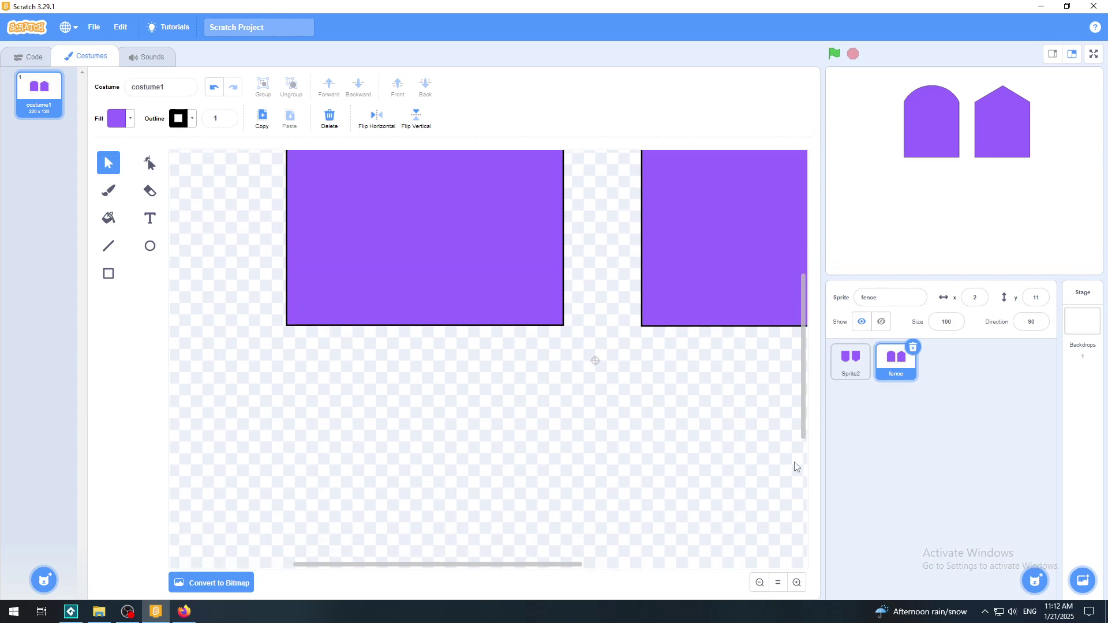
left_click(760, 583)
left_click(759, 583)
left_click(759, 583)
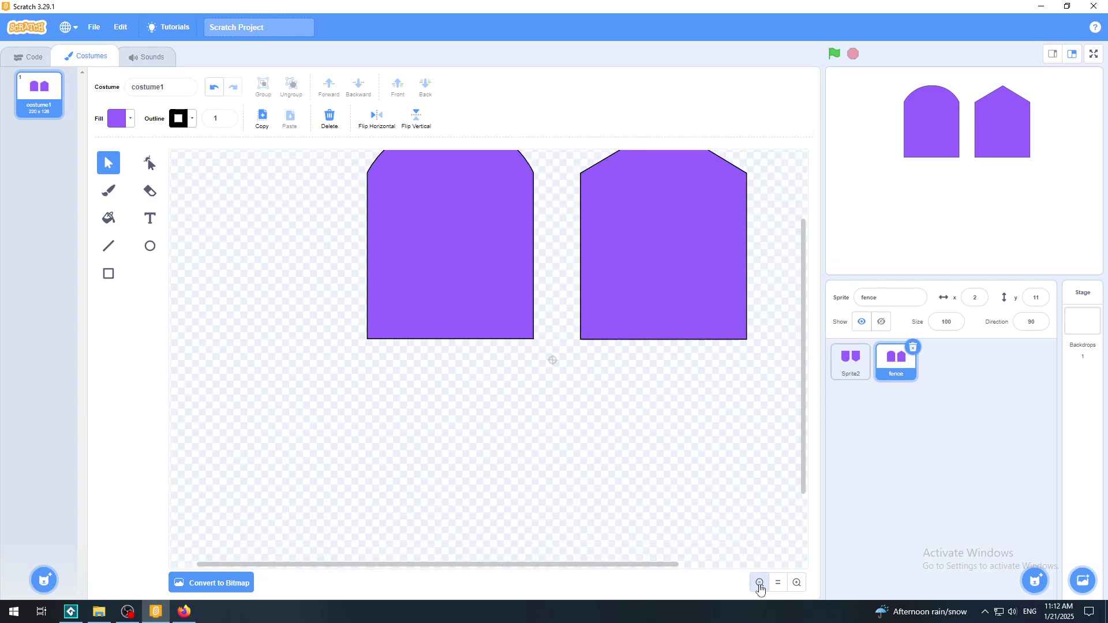
left_click(797, 583)
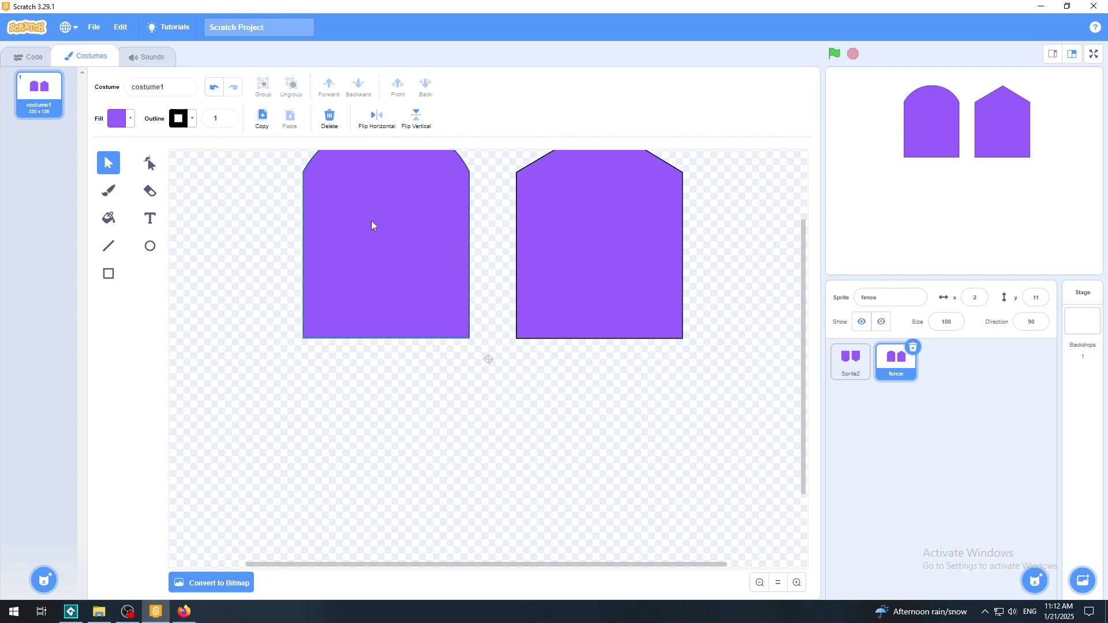
left_click_drag(348, 209, 321, 282)
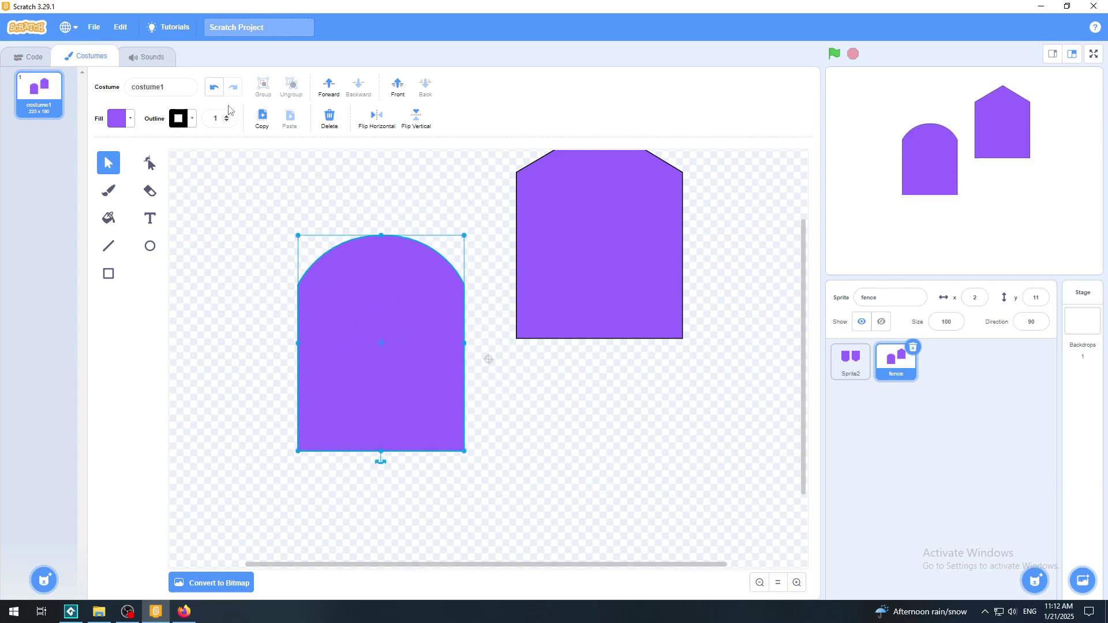
left_click(213, 93)
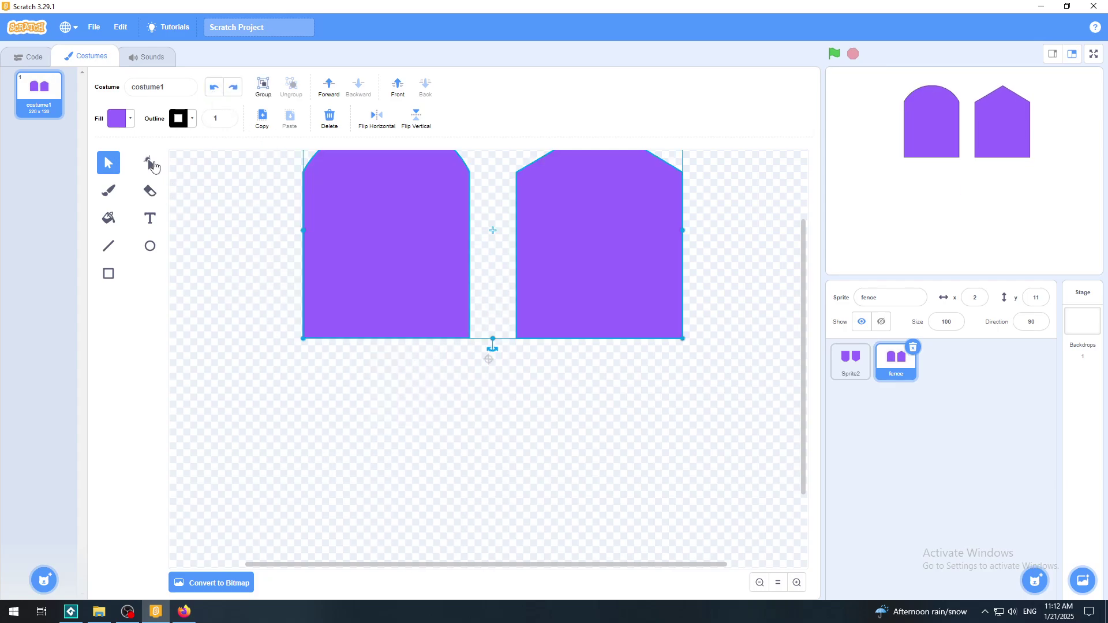
Step: Try to lengthen the round-topped shape by pulling the middle of its bottom edge down with Reshape, and undo it
left_click(152, 166)
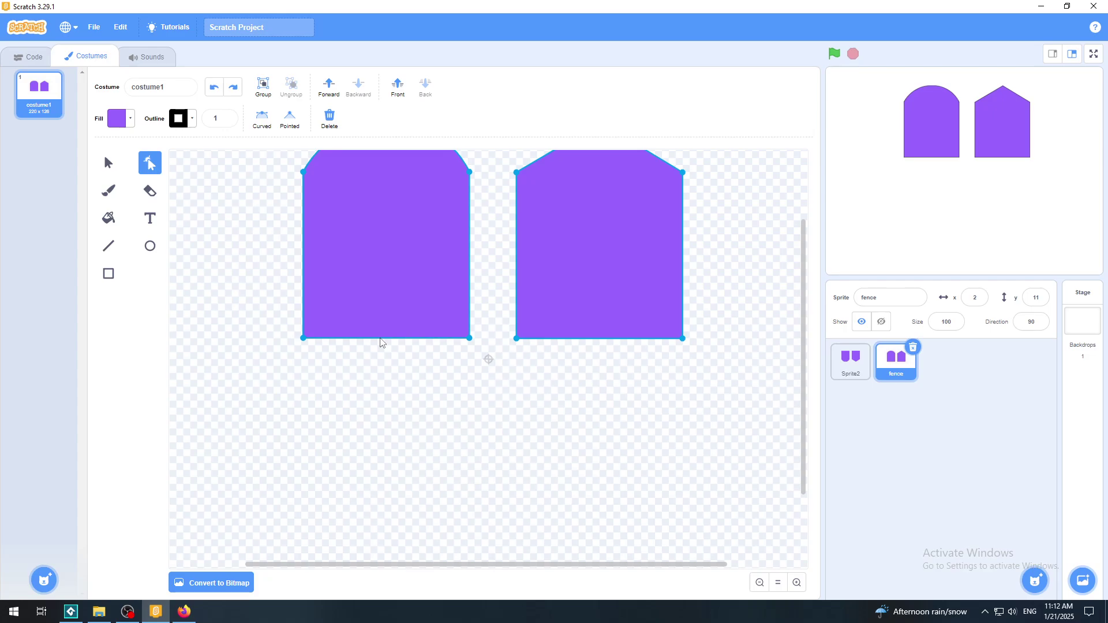
left_click_drag(381, 343, 381, 489)
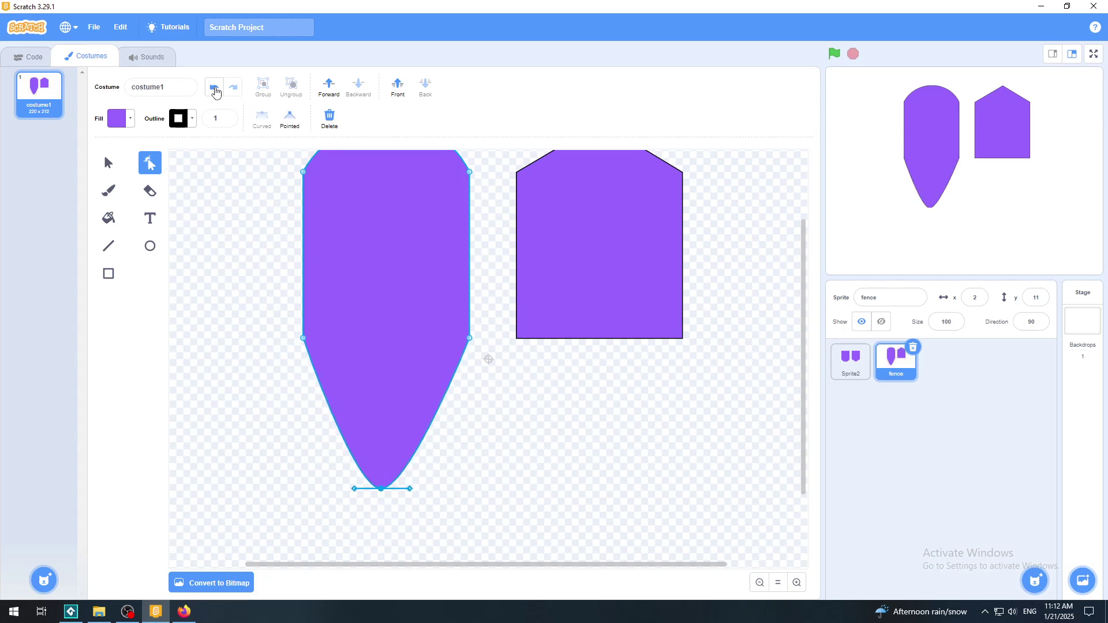
left_click(215, 88)
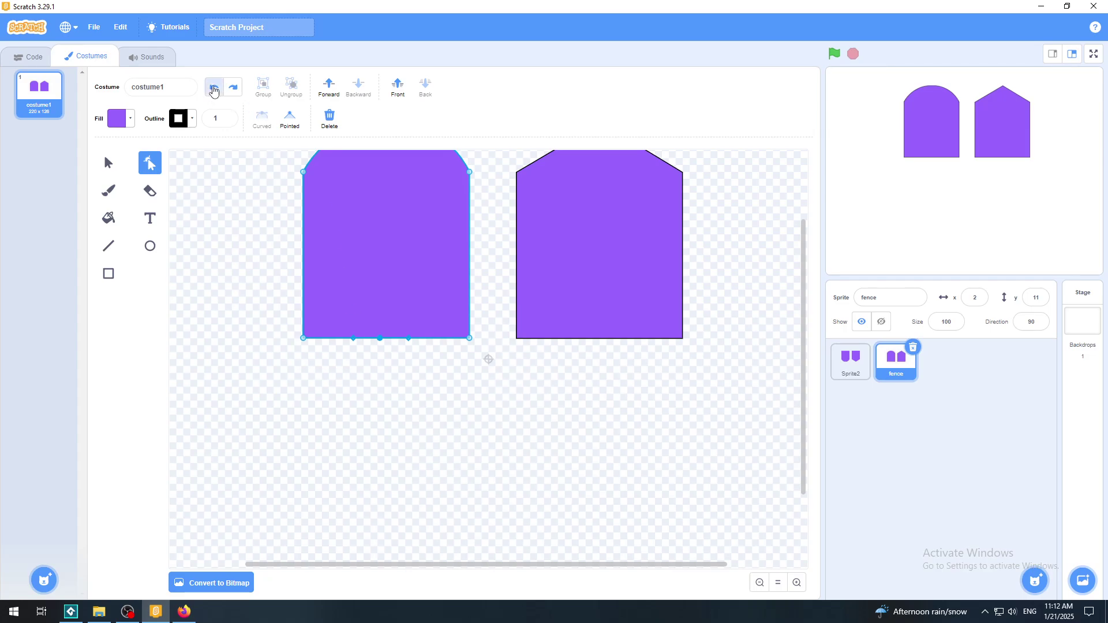
left_click(217, 91)
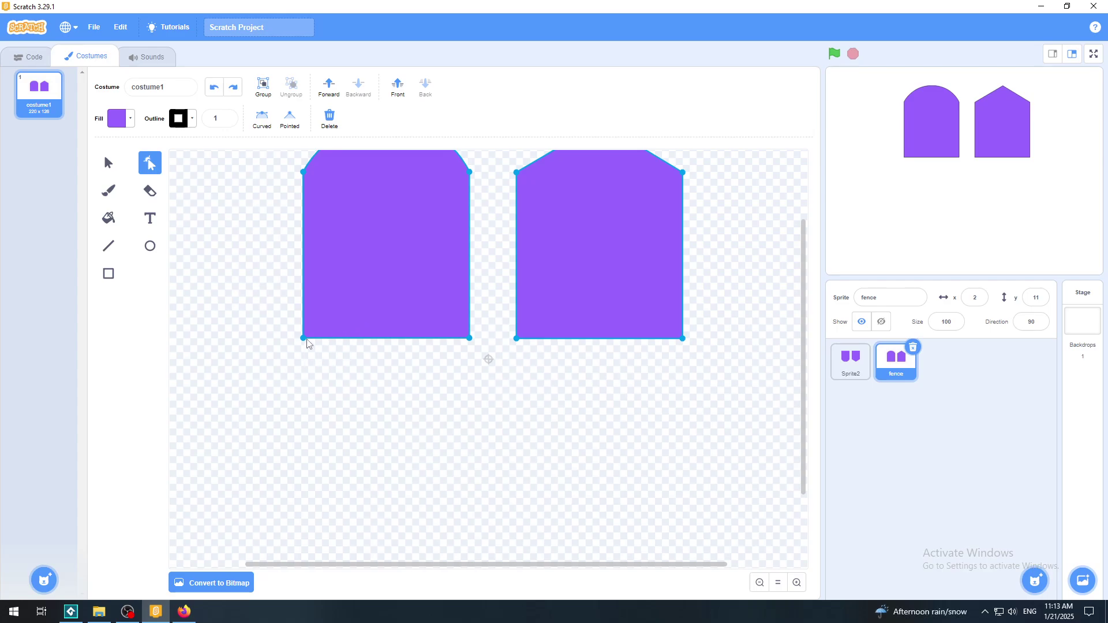
Step: Shift both purple shapes together slightly to the right on the canvas
left_click_drag(305, 342, 348, 351)
left_click(348, 345)
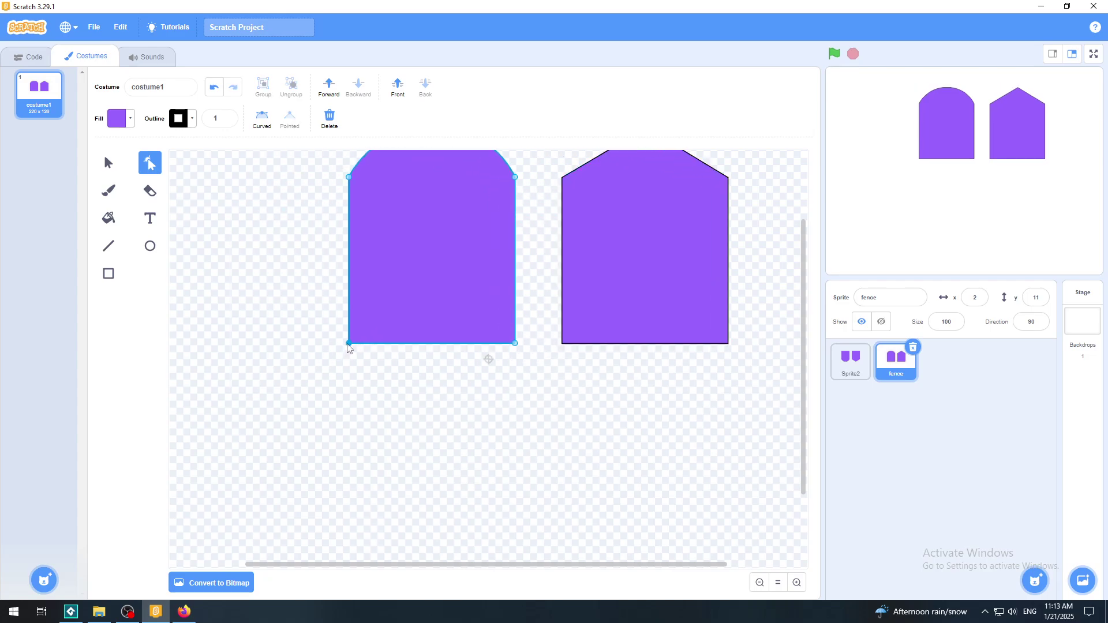
Step: Try moving the round-topped shape's bottom-left corner point outward and down, undo the change, and deselect the shapes
left_click_drag(347, 344, 294, 407)
left_click_drag(516, 345, 533, 432)
left_click(222, 91)
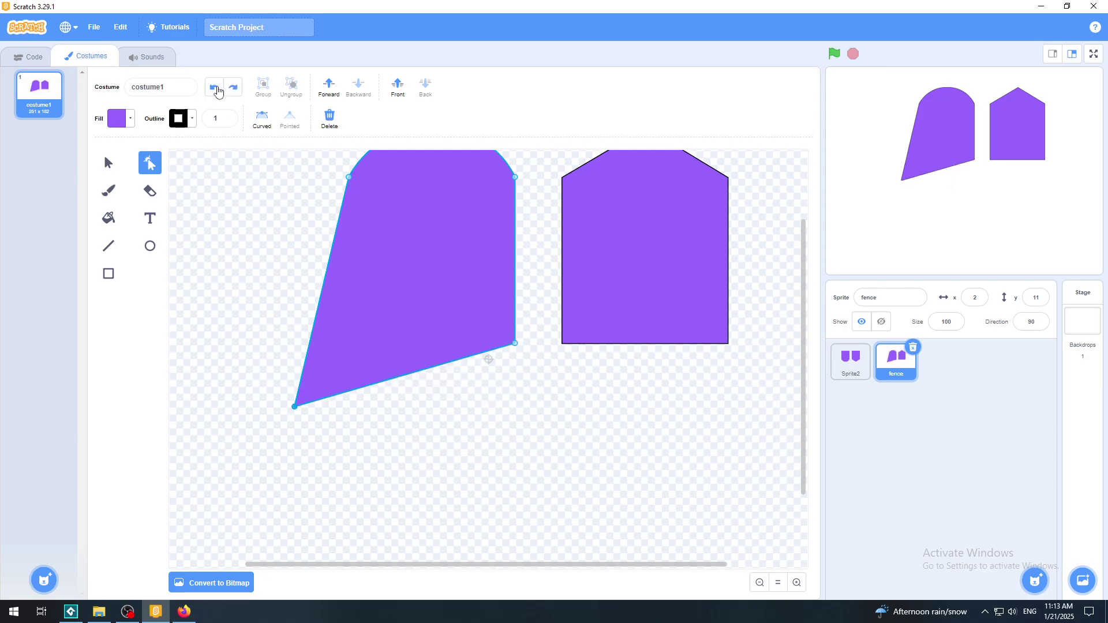
left_click(216, 89)
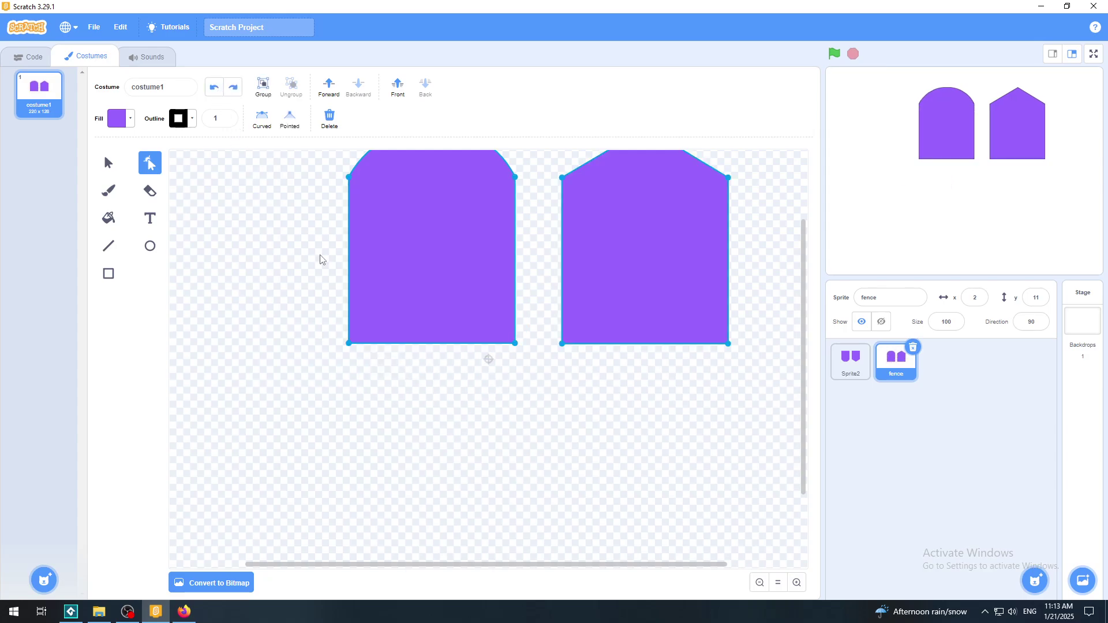
left_click(338, 358)
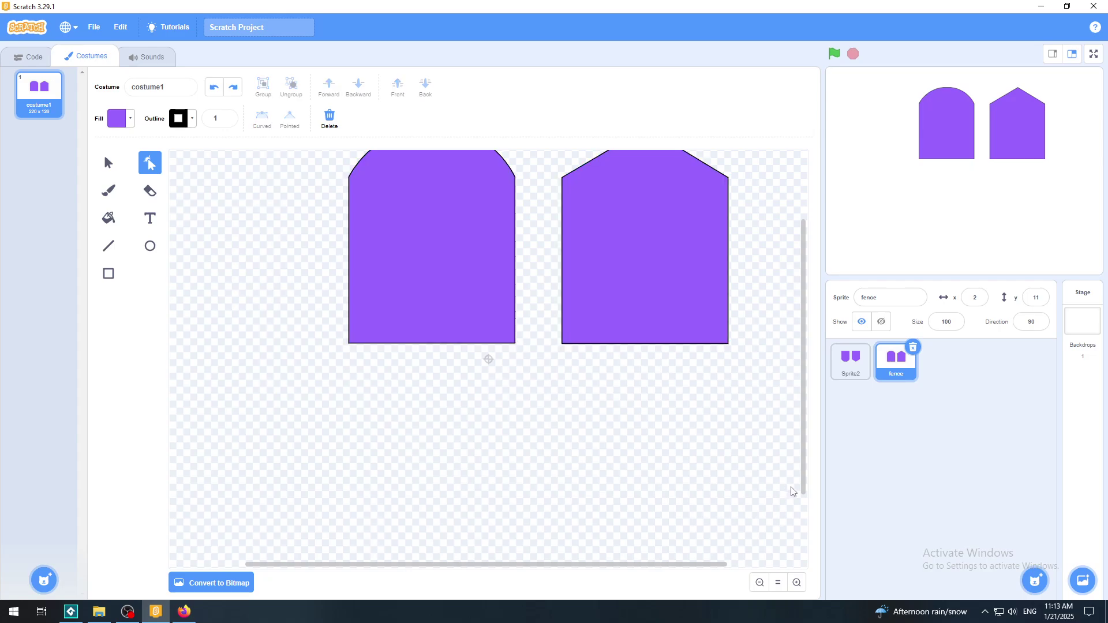
Step: Try to lengthen the round-topped shape by moving its two bottom corner points down one at a time, and undo both moves
scroll(804, 496, "down", 3)
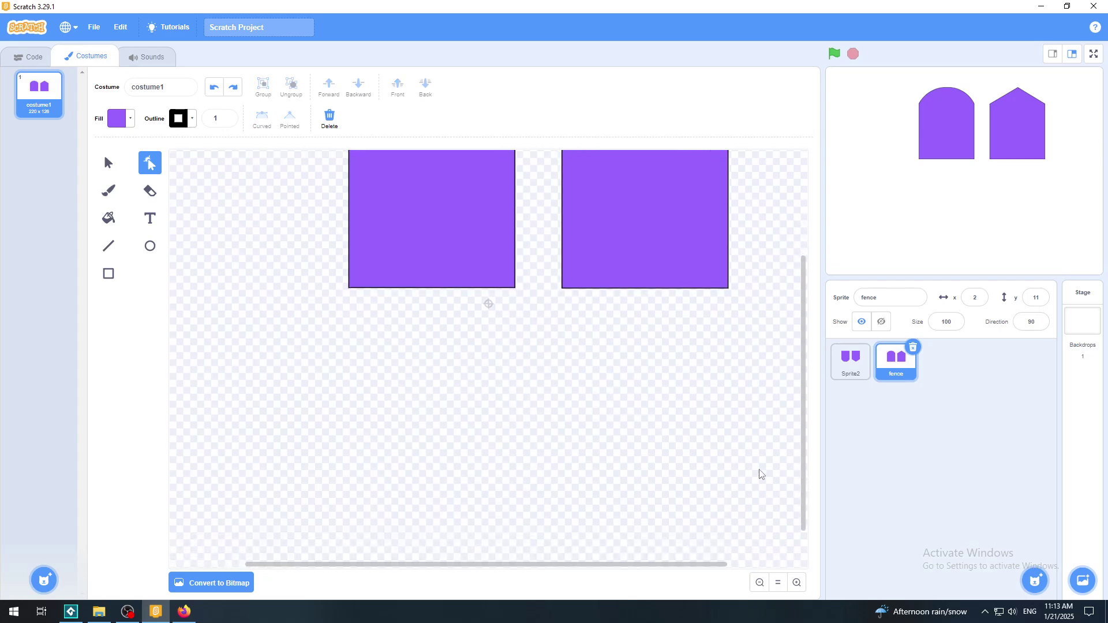
left_click(386, 293)
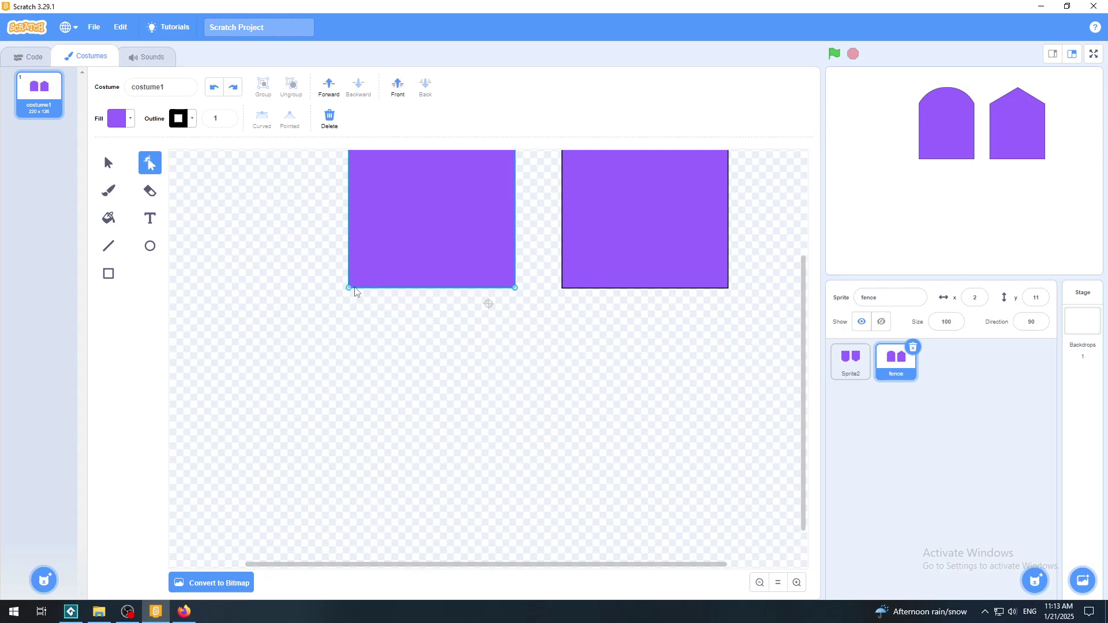
left_click(349, 288)
left_click_drag(349, 288, 349, 510)
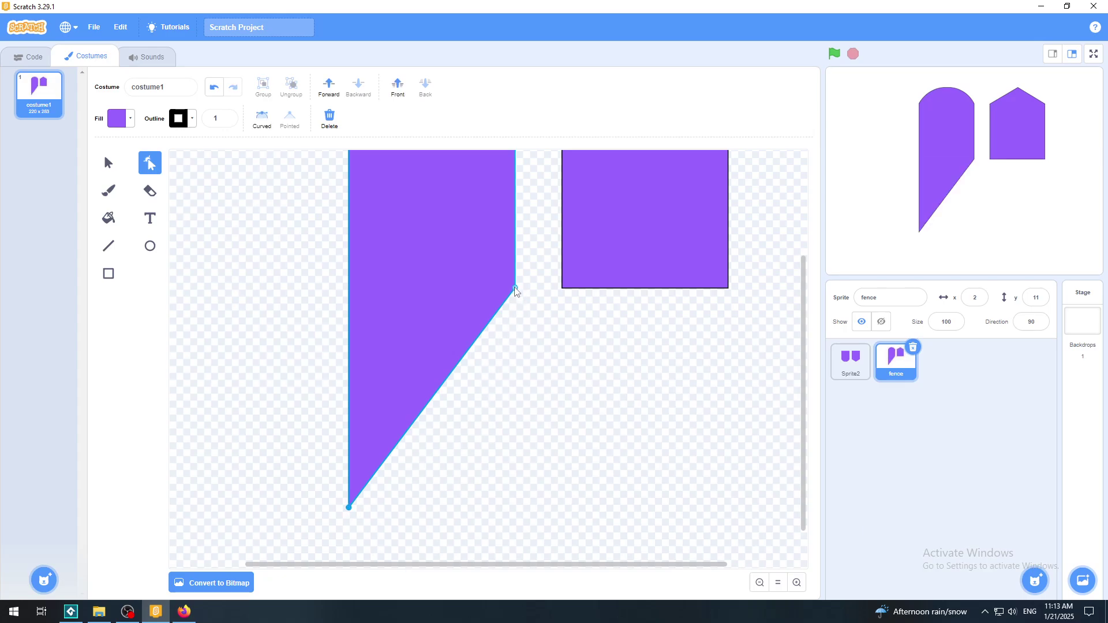
left_click_drag(514, 288, 526, 511)
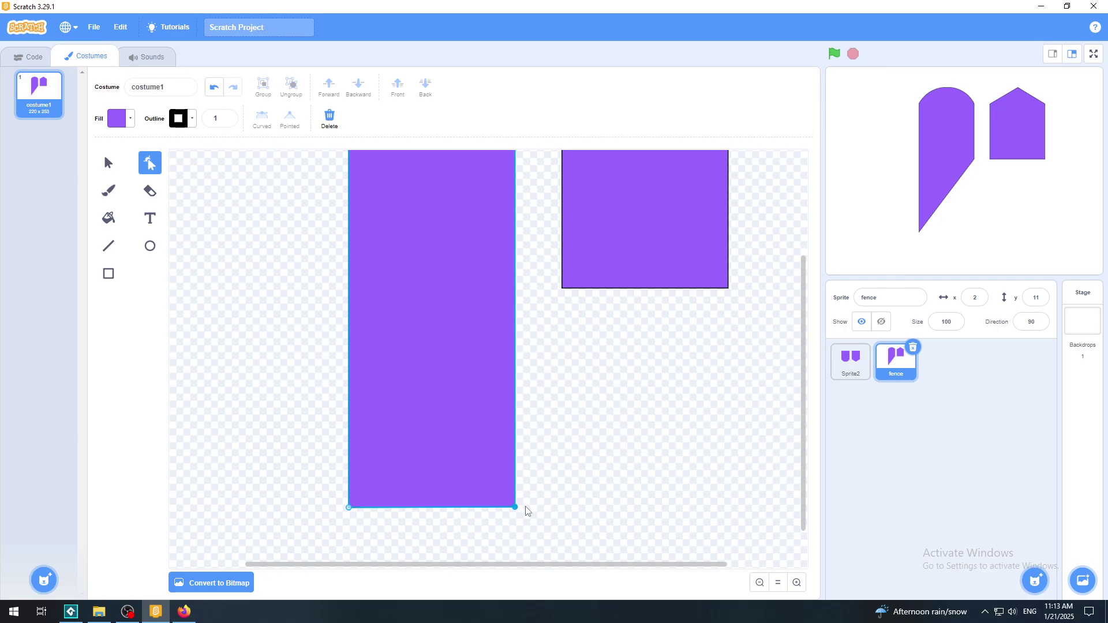
left_click_drag(526, 511, 526, 511)
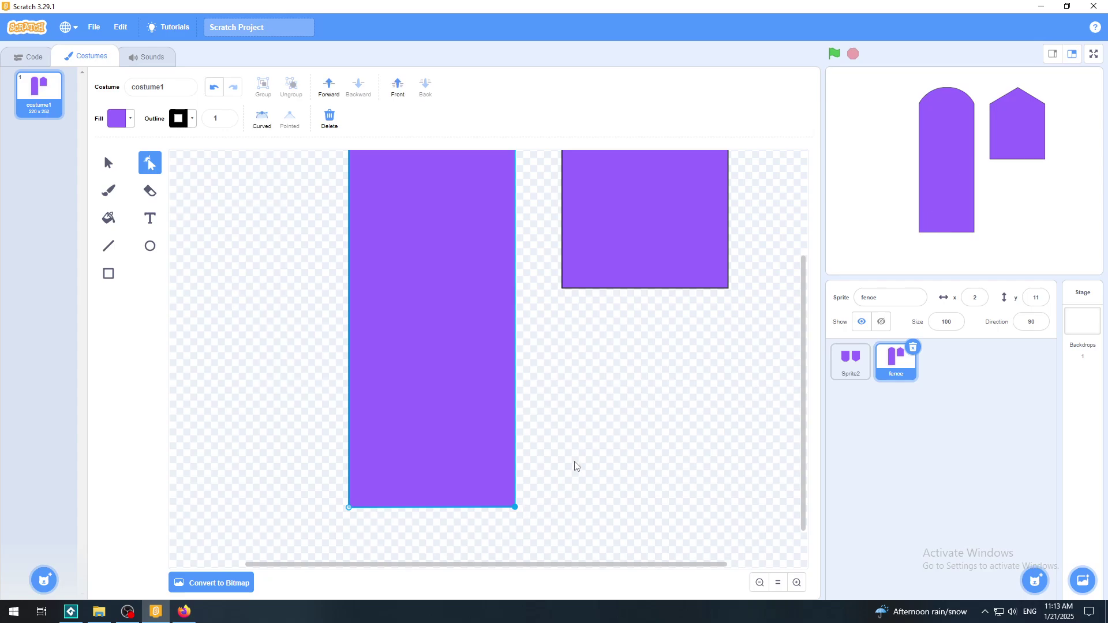
left_click(760, 582)
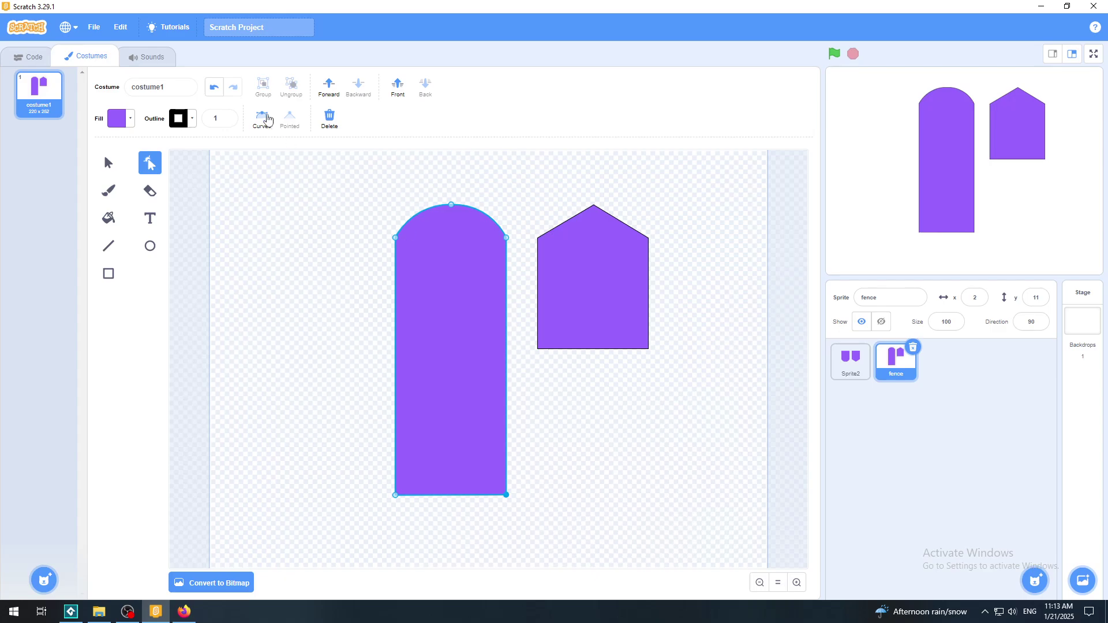
left_click(223, 92)
left_click(223, 92)
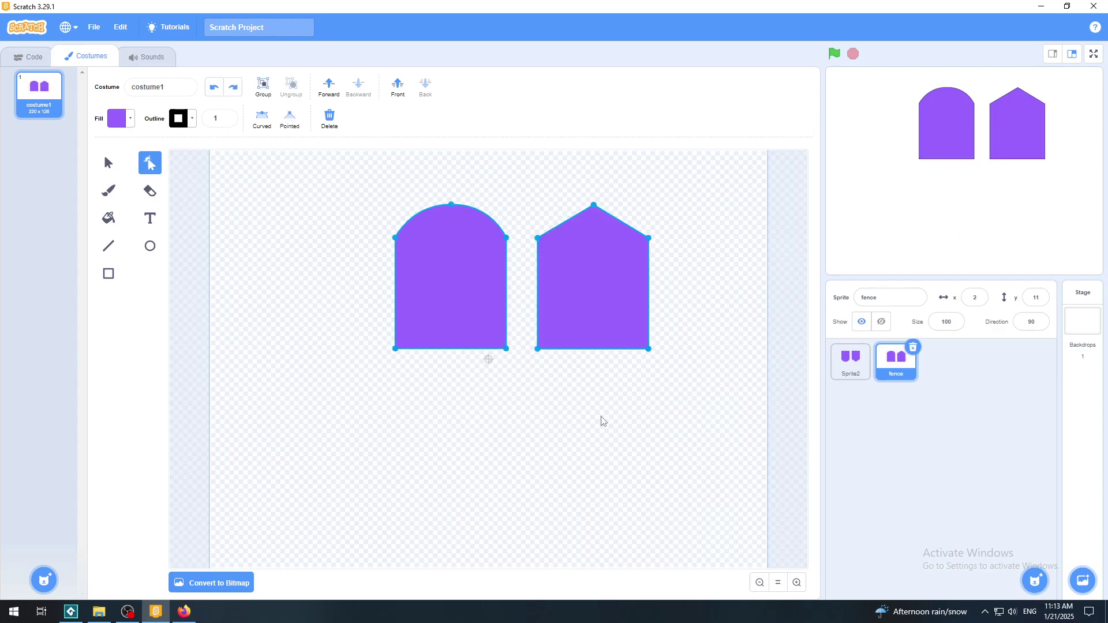
Step: Select both bottom corner points of the round-topped shape together and move them down to make a tall picket
left_click(797, 583)
left_click(797, 583)
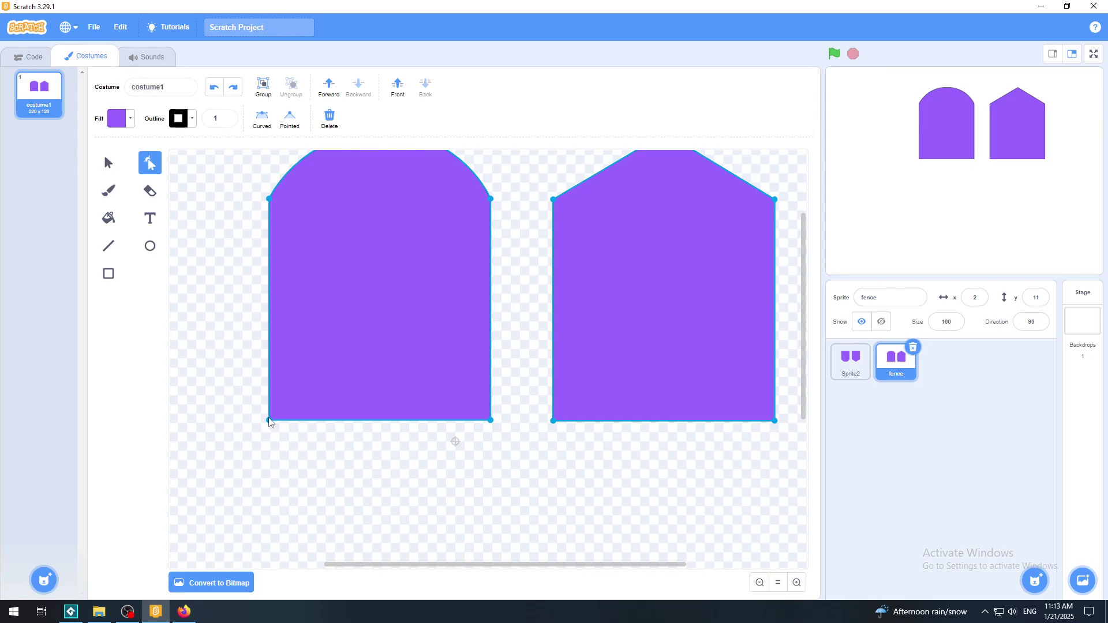
left_click(303, 467)
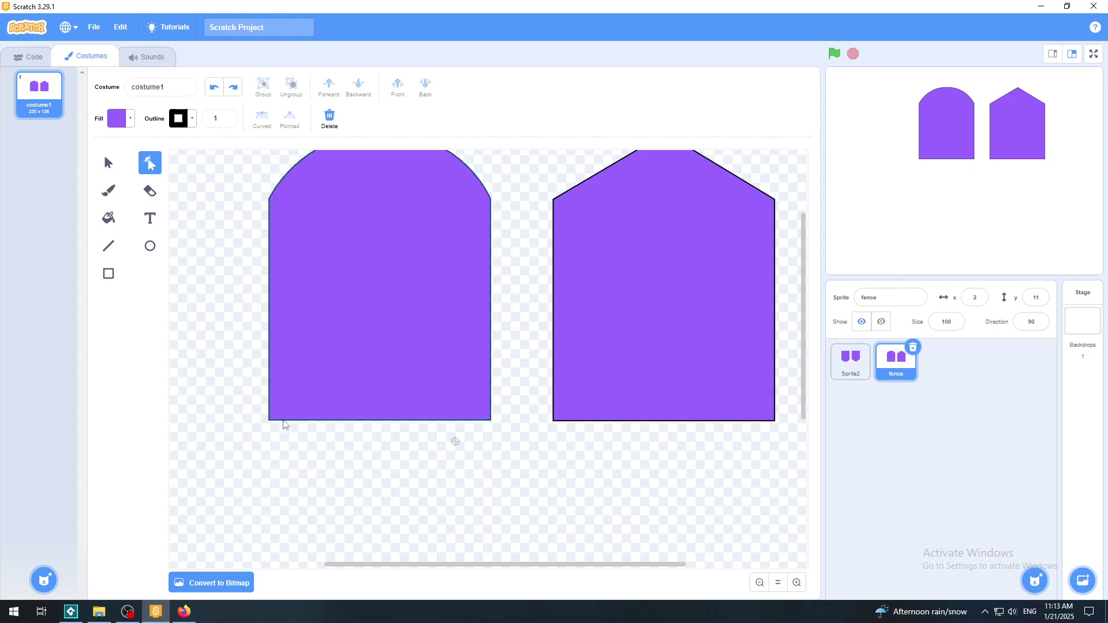
left_click(284, 423)
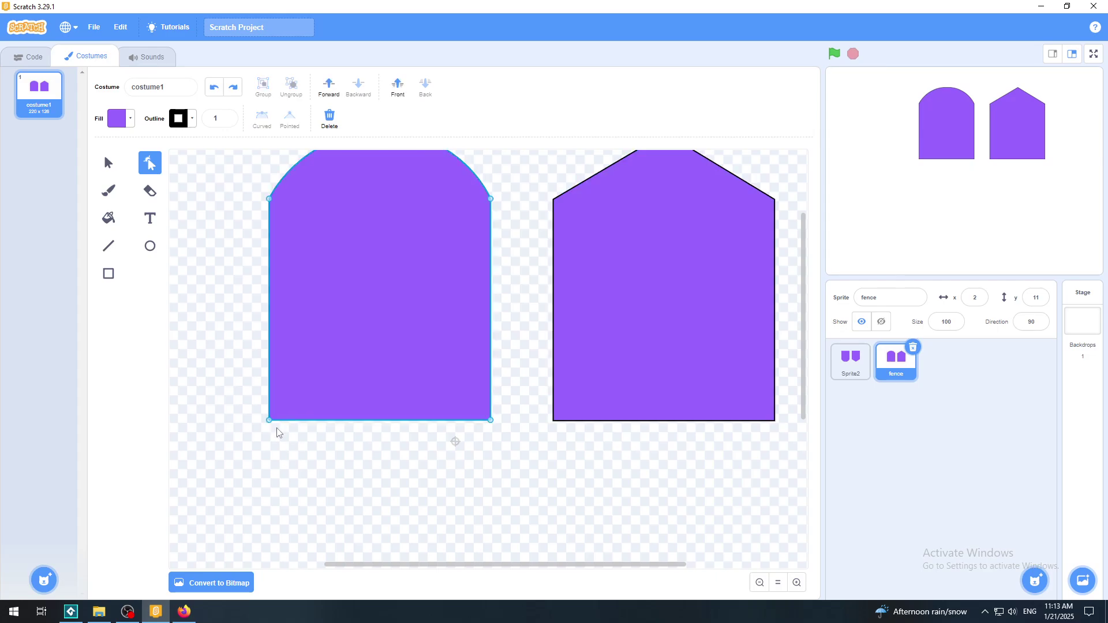
left_click(260, 459)
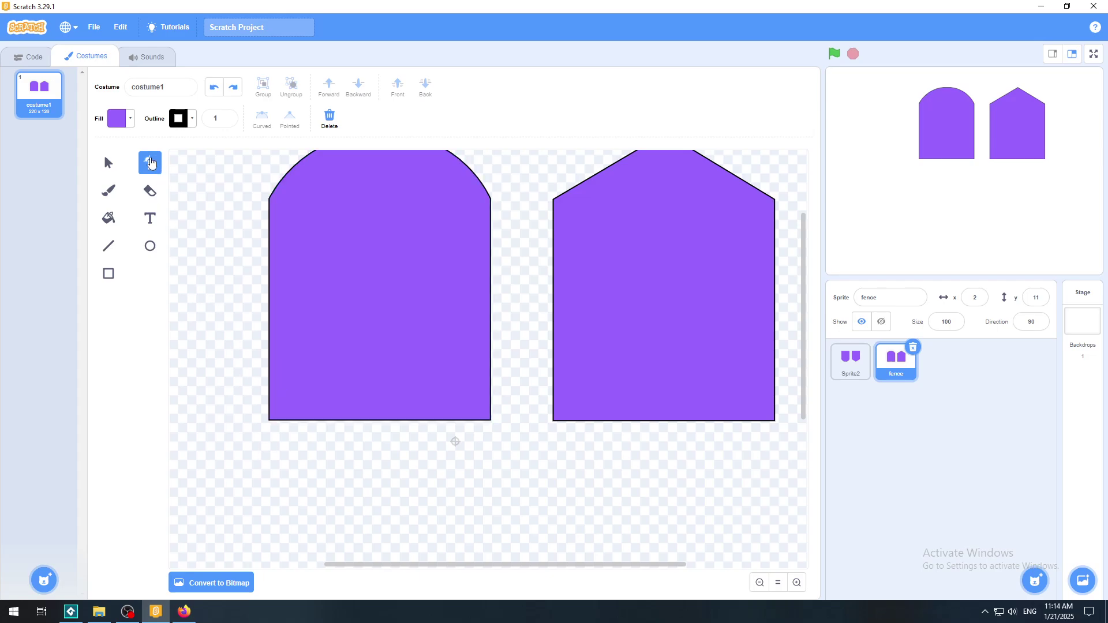
left_click(274, 421)
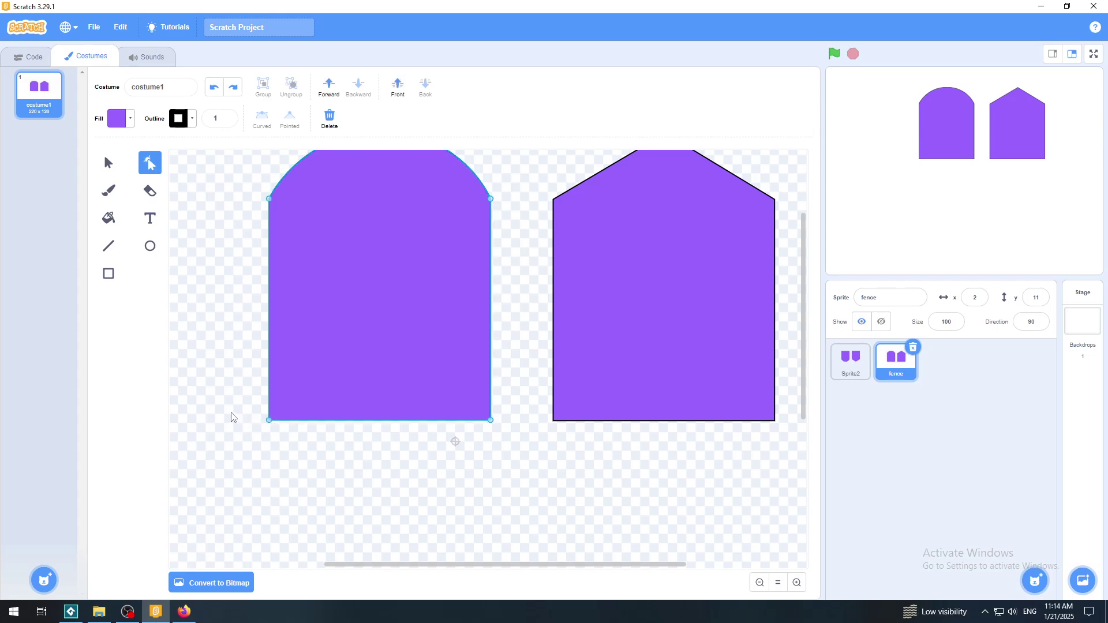
left_click_drag(229, 408, 508, 442)
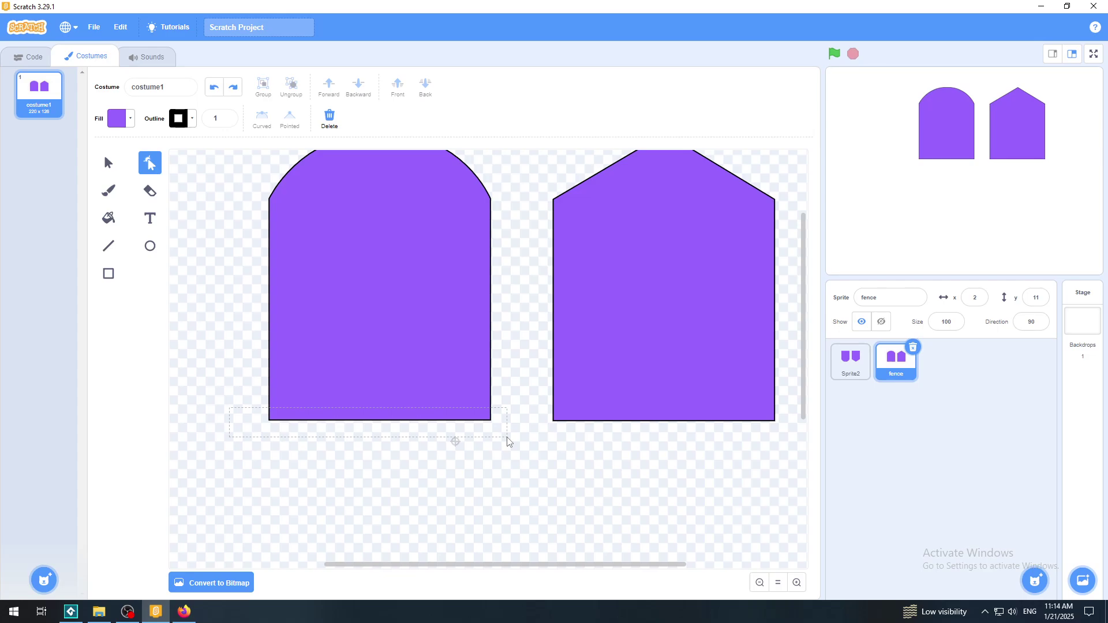
left_click_drag(508, 442, 507, 441)
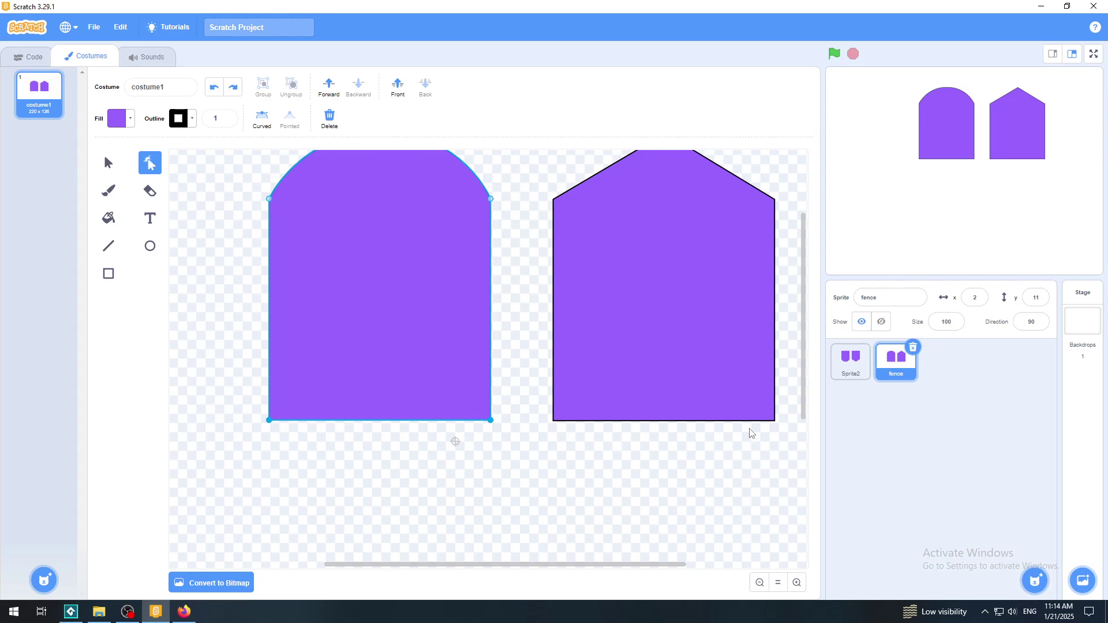
left_click_drag(802, 412, 816, 465)
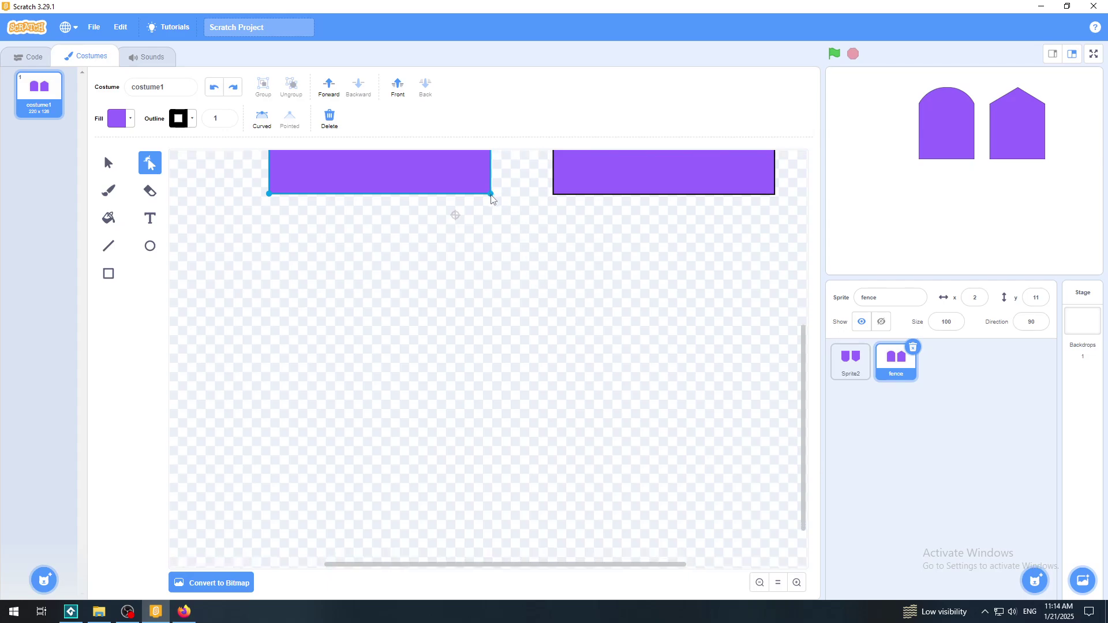
left_click_drag(491, 198, 478, 528)
Step: Extend the round-topped picket's two bottom points down to just above the lower canvas boundary, and deselect it
left_click(760, 583)
left_click(761, 583)
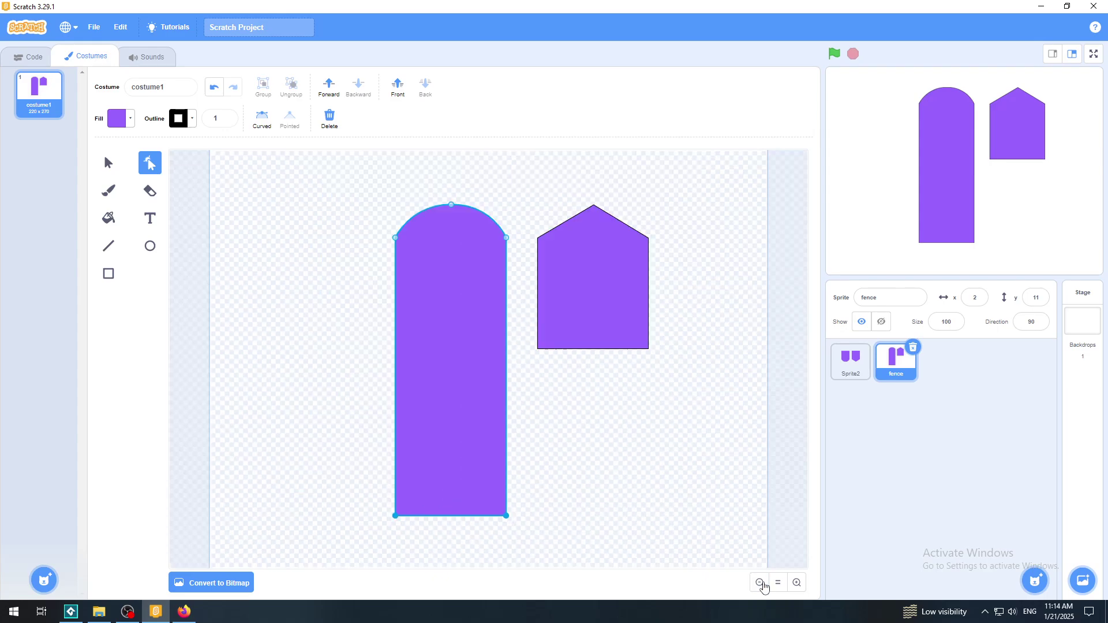
left_click(761, 583)
left_click(797, 583)
left_click_drag(507, 521, 509, 572)
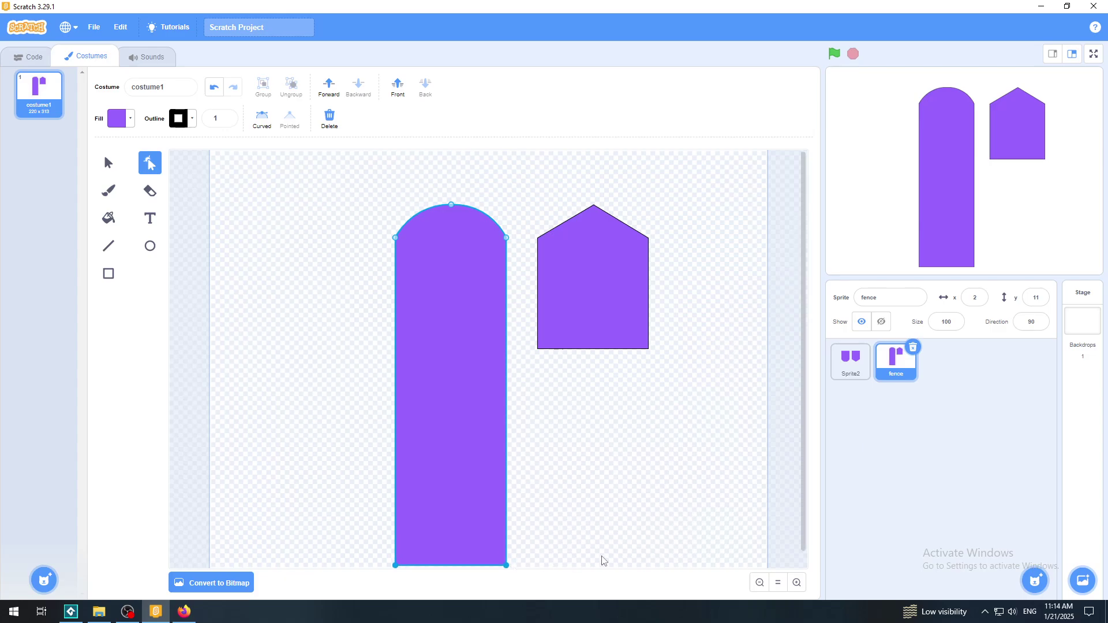
scroll(808, 550, "down", 1)
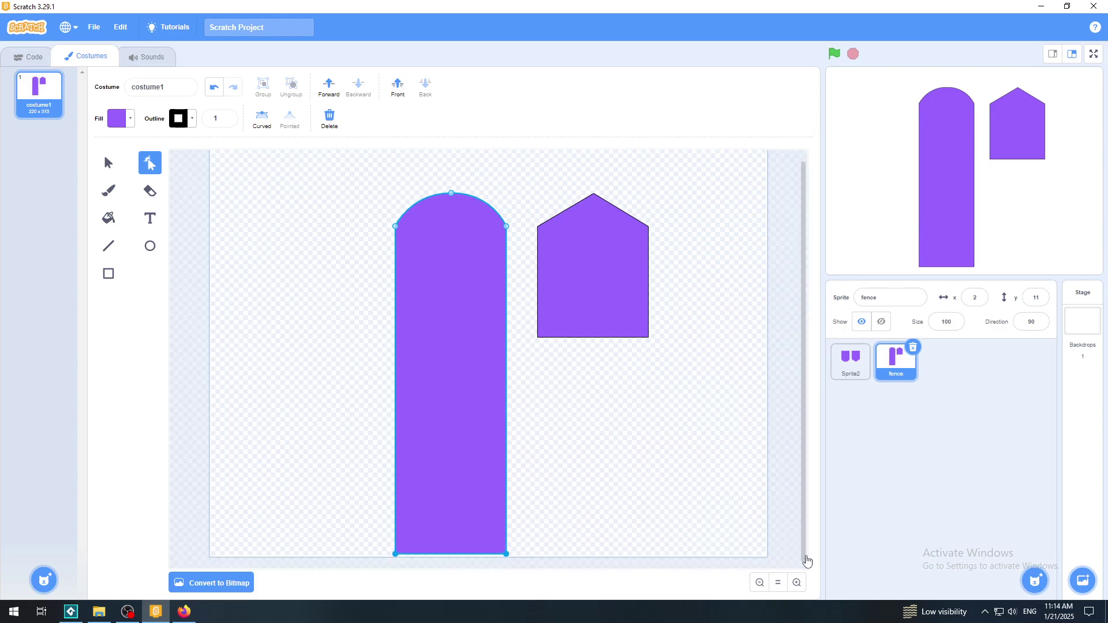
left_click(758, 586)
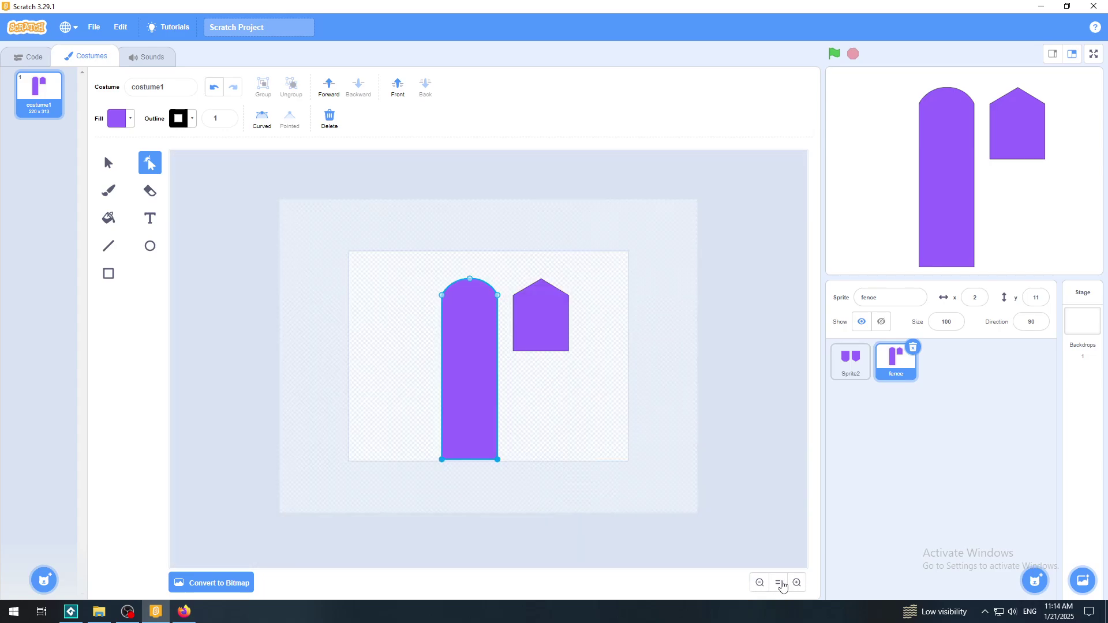
left_click(797, 583)
left_click(667, 465)
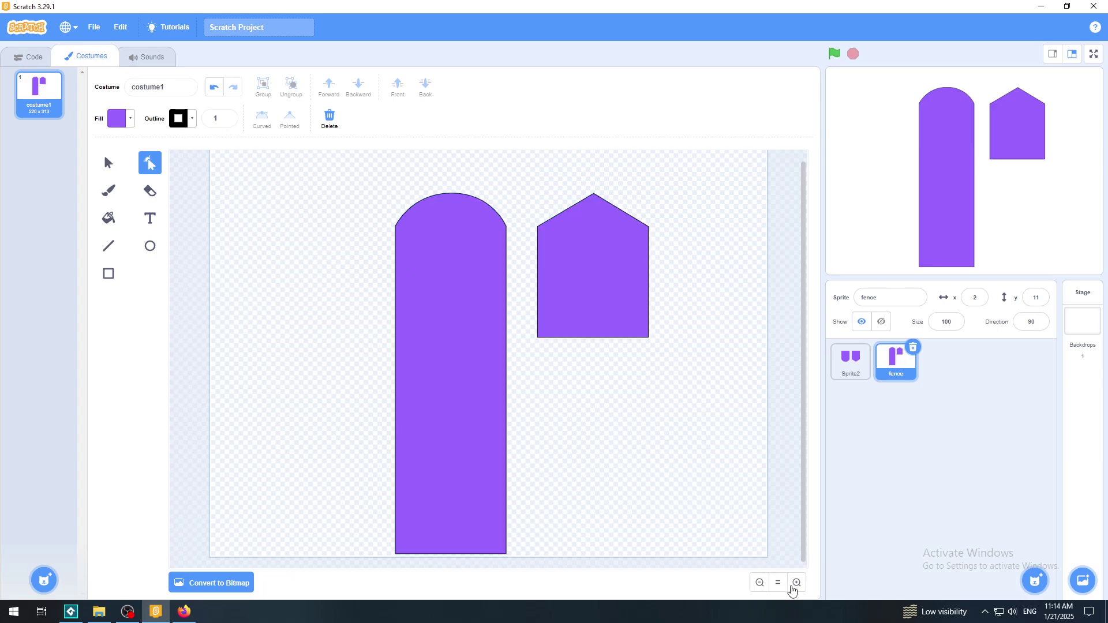
Step: Select both bottom corner points of the pointed shape and lower them level with the round-topped picket's base, and deselect it
left_click(794, 586)
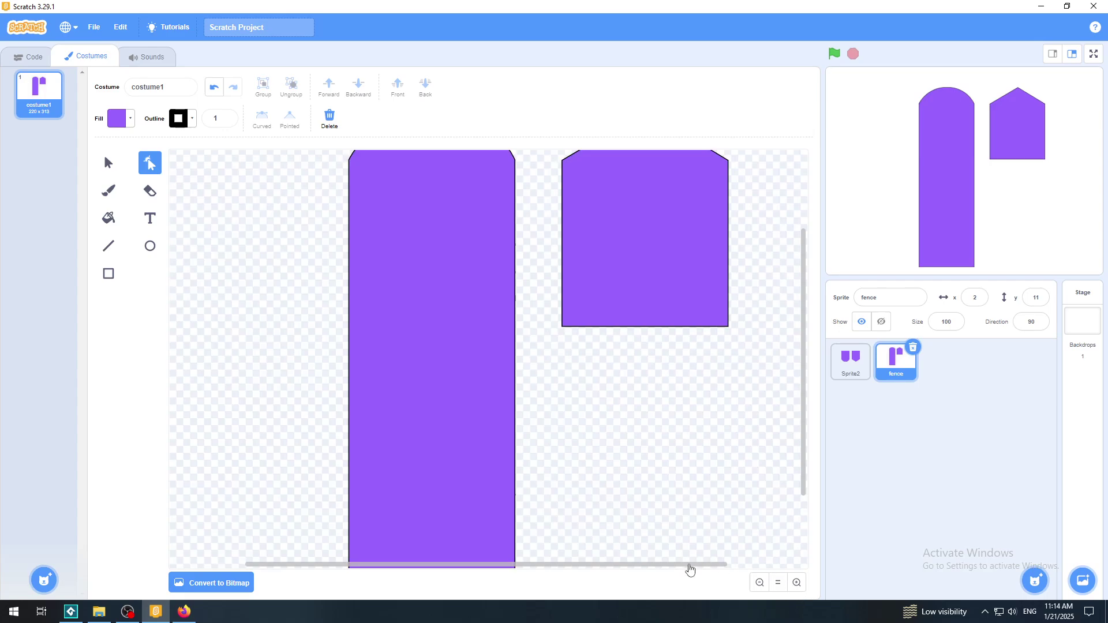
left_click_drag(690, 571, 718, 577)
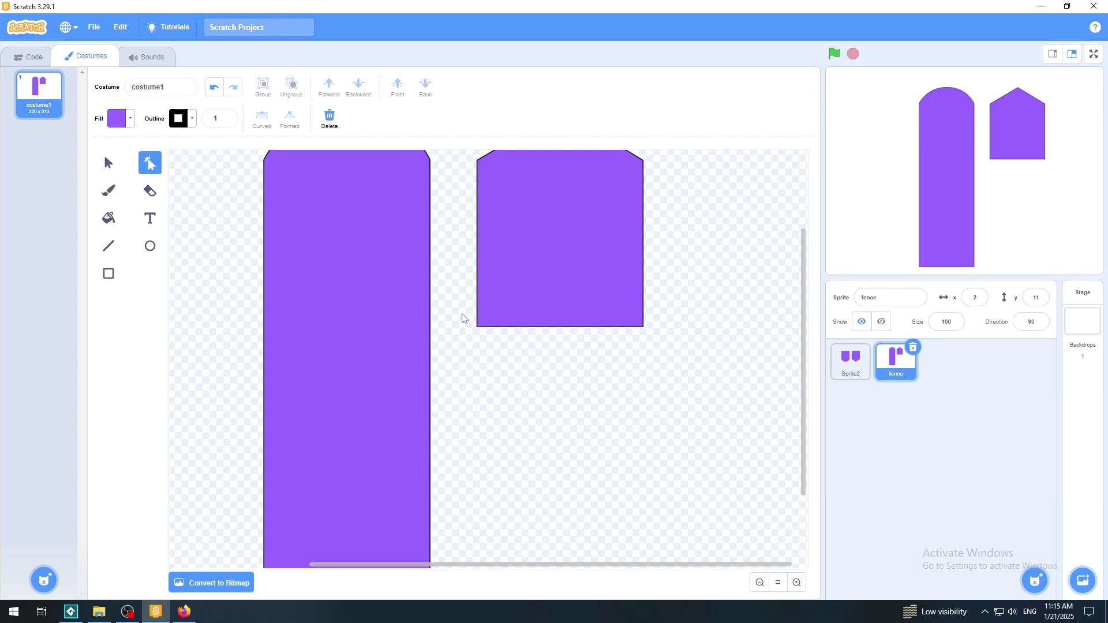
left_click(494, 328)
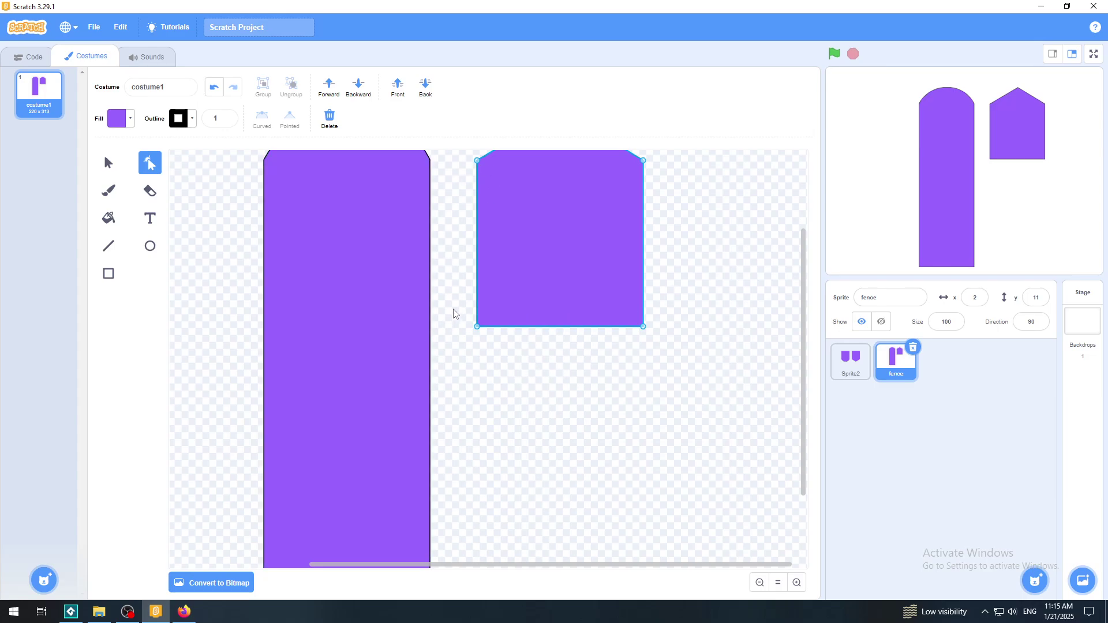
left_click_drag(453, 311, 681, 346)
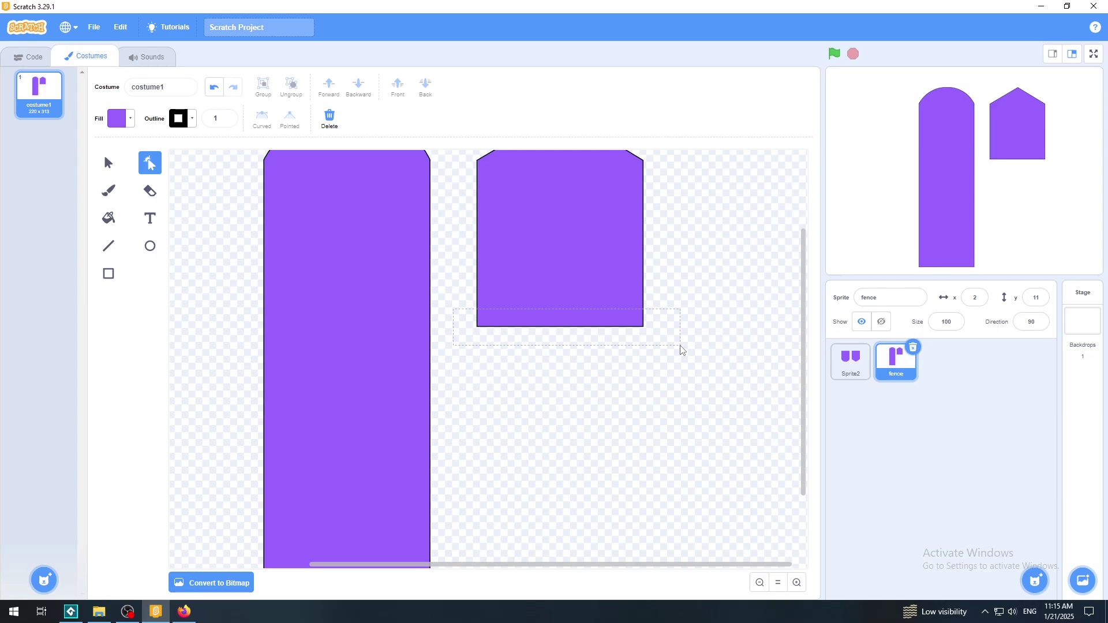
left_click_drag(680, 347, 681, 346)
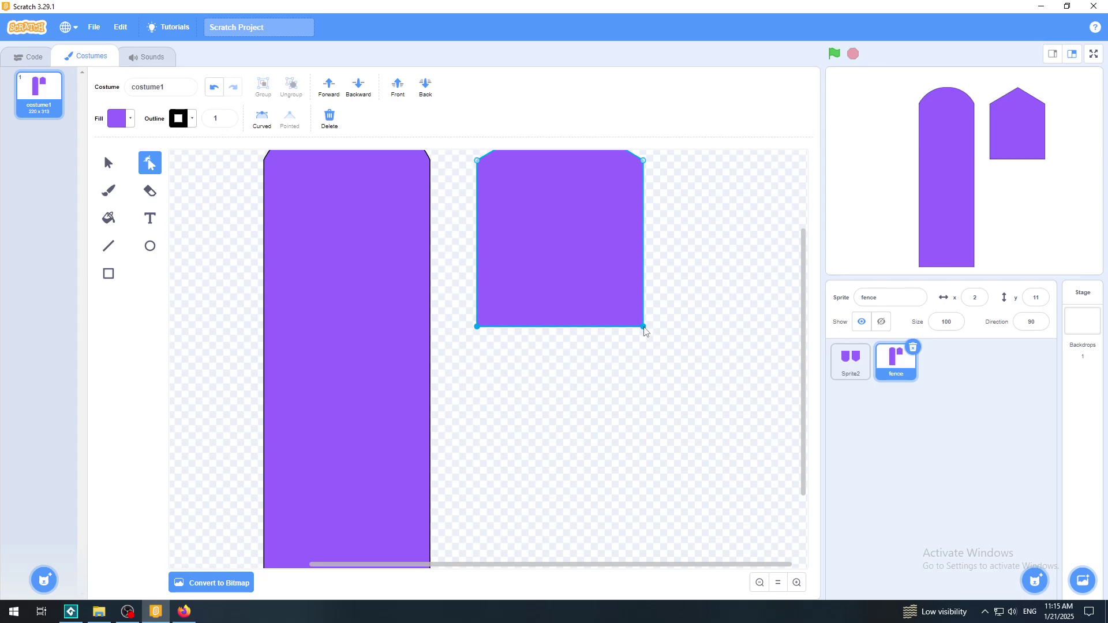
left_click_drag(645, 331, 641, 381)
left_click_drag(636, 454, 636, 545)
left_click_drag(804, 484, 801, 537)
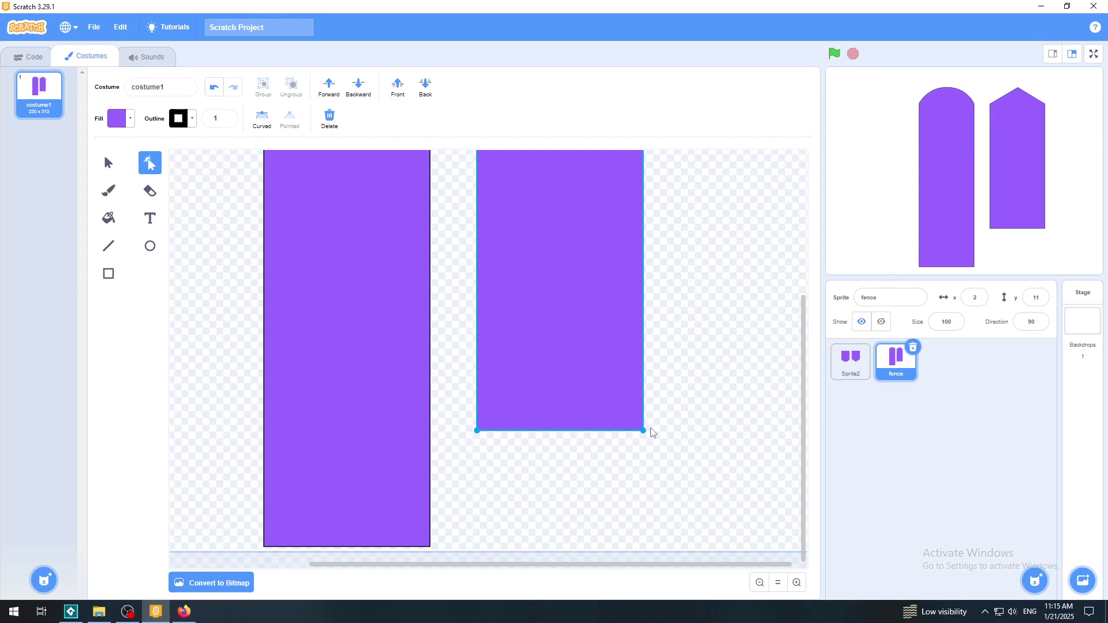
left_click_drag(643, 432, 636, 551)
left_click(744, 532)
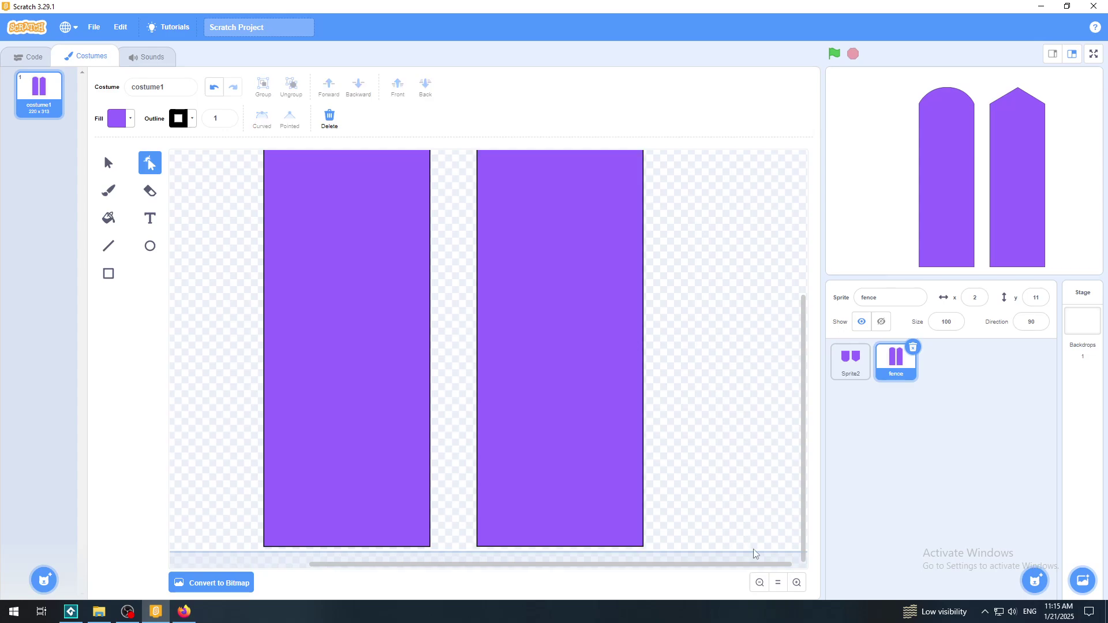
Step: Select both tall pickets together, shrink them proportionally to about half their size, and deselect them
left_click(761, 583)
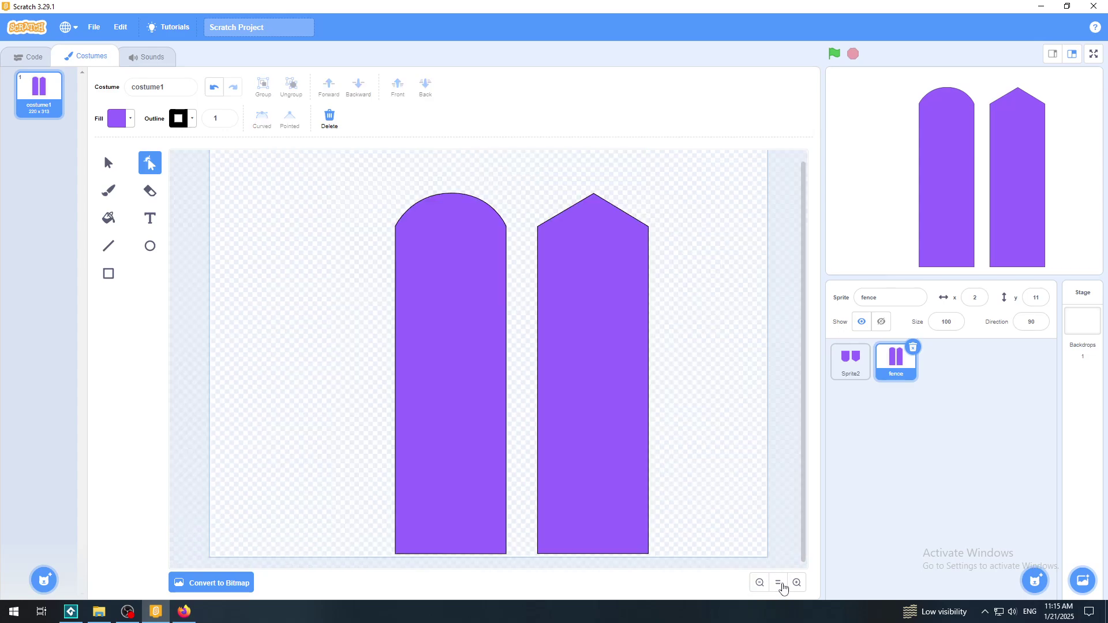
left_click(781, 585)
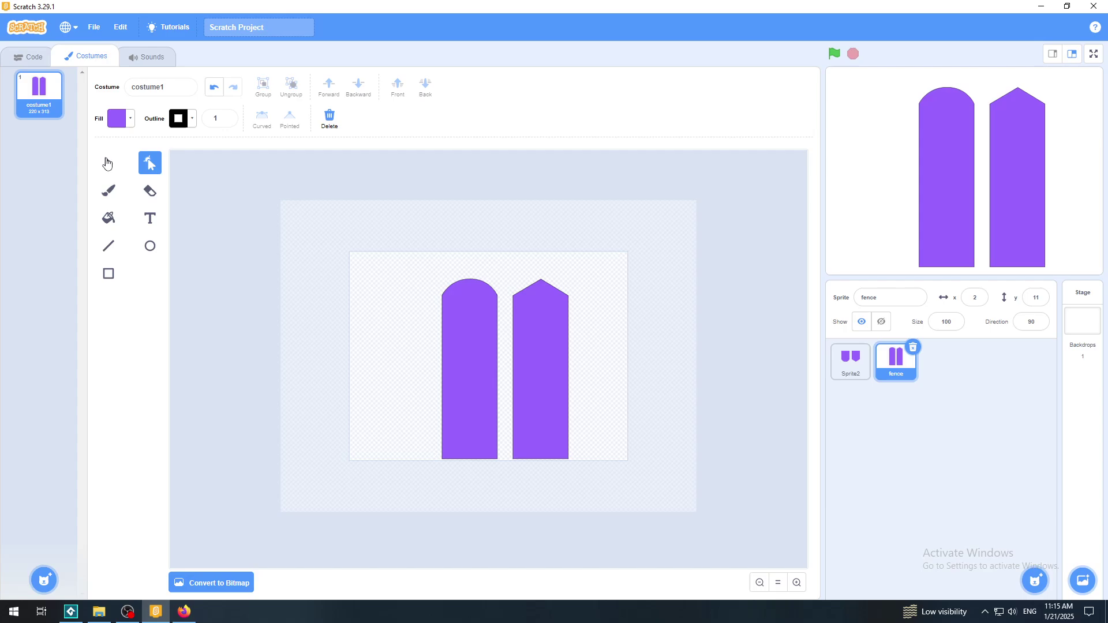
left_click(107, 164)
left_click_drag(383, 254, 637, 523)
left_click_drag(566, 459, 510, 364)
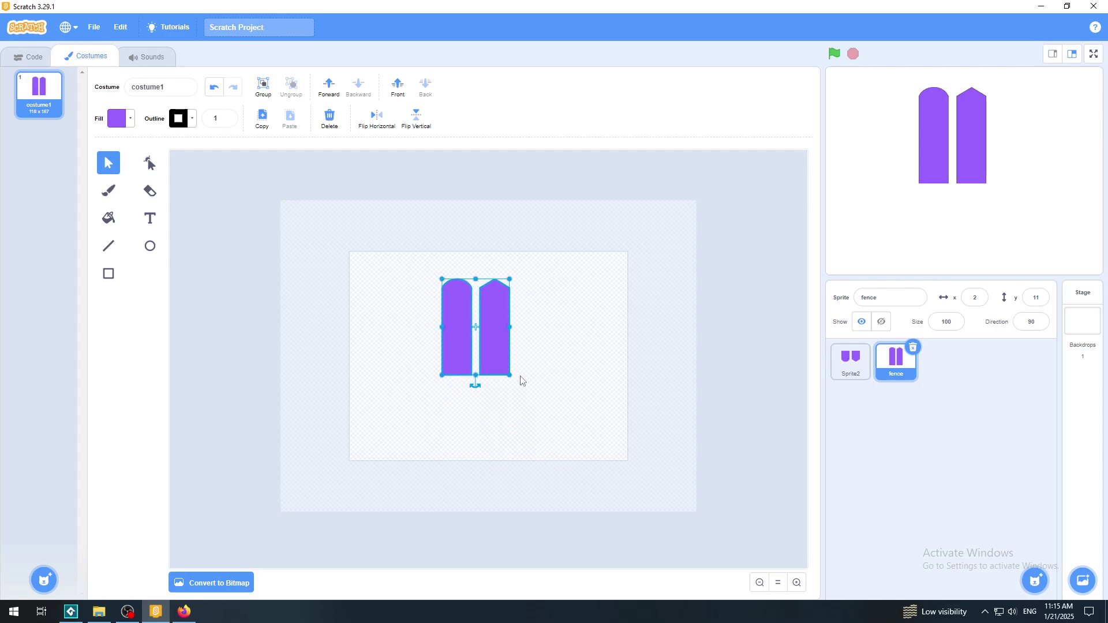
left_click(587, 415)
Step: Place the pointed picket directly below the round-topped one, then move both together toward the canvas's left side and shrink them slightly to fit its height
left_click_drag(493, 317, 455, 421)
left_click_drag(423, 273, 450, 450)
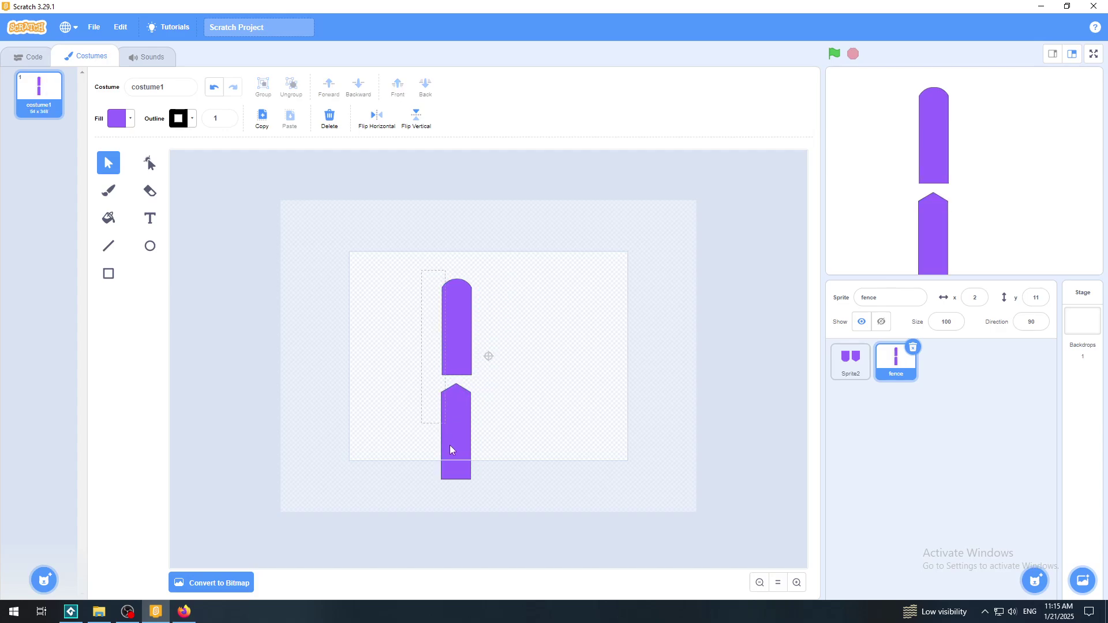
left_click_drag(489, 505, 488, 506)
left_click_drag(454, 434, 439, 404)
left_click_drag(456, 253, 428, 280)
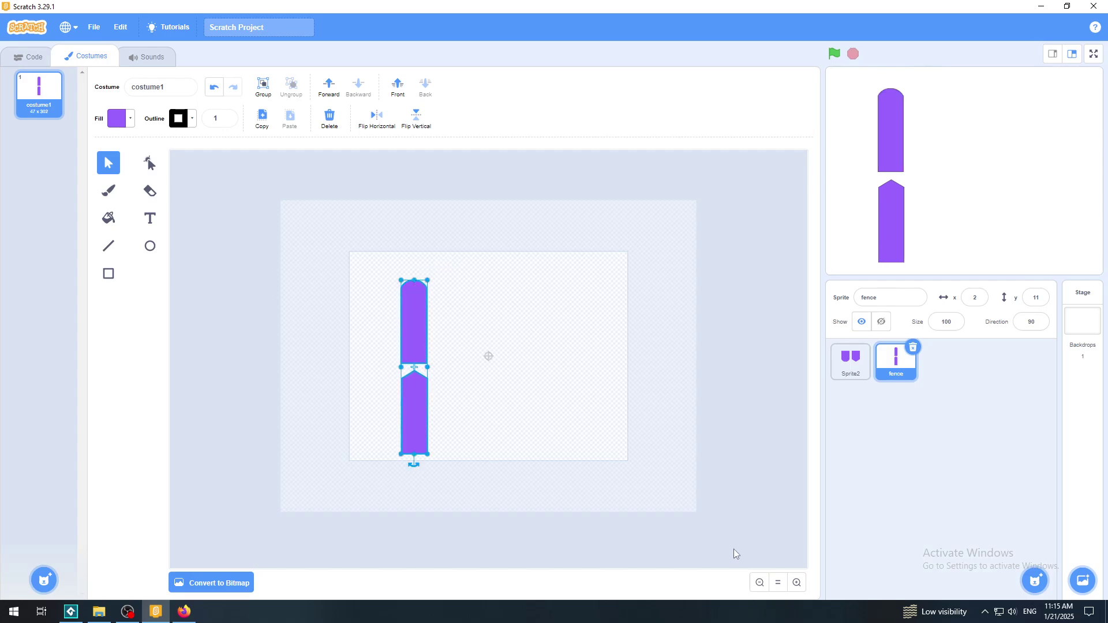
Step: Move the round-topped picket to the canvas's upper-left corner and align the pointed picket below it near the lower-left corner
left_click(779, 583)
left_click(797, 582)
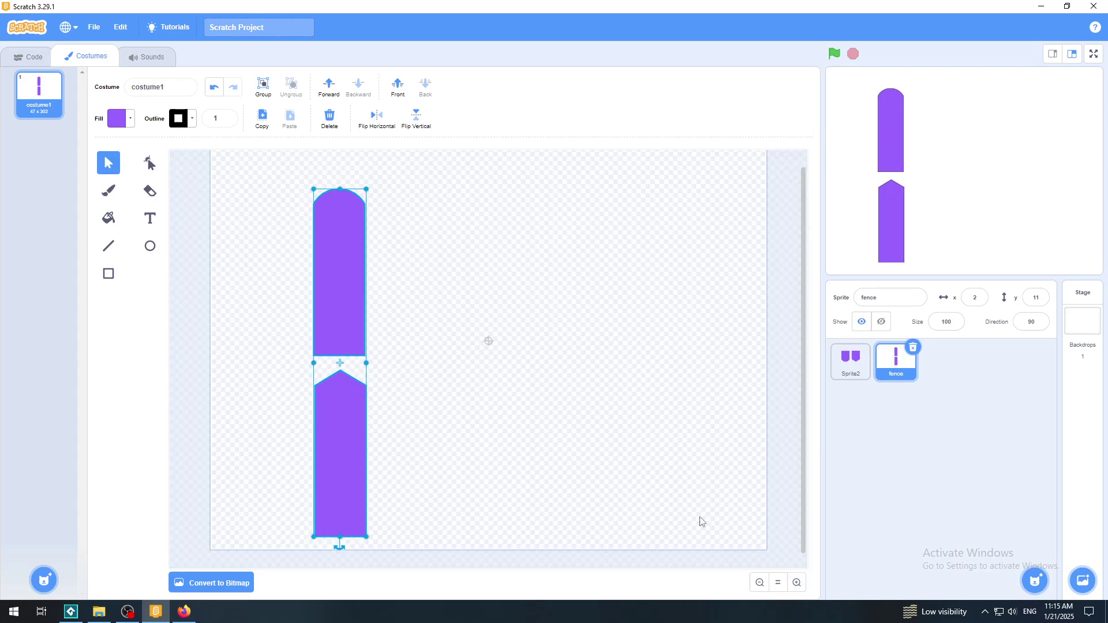
left_click_drag(337, 292, 257, 259)
left_click_drag(341, 446, 265, 433)
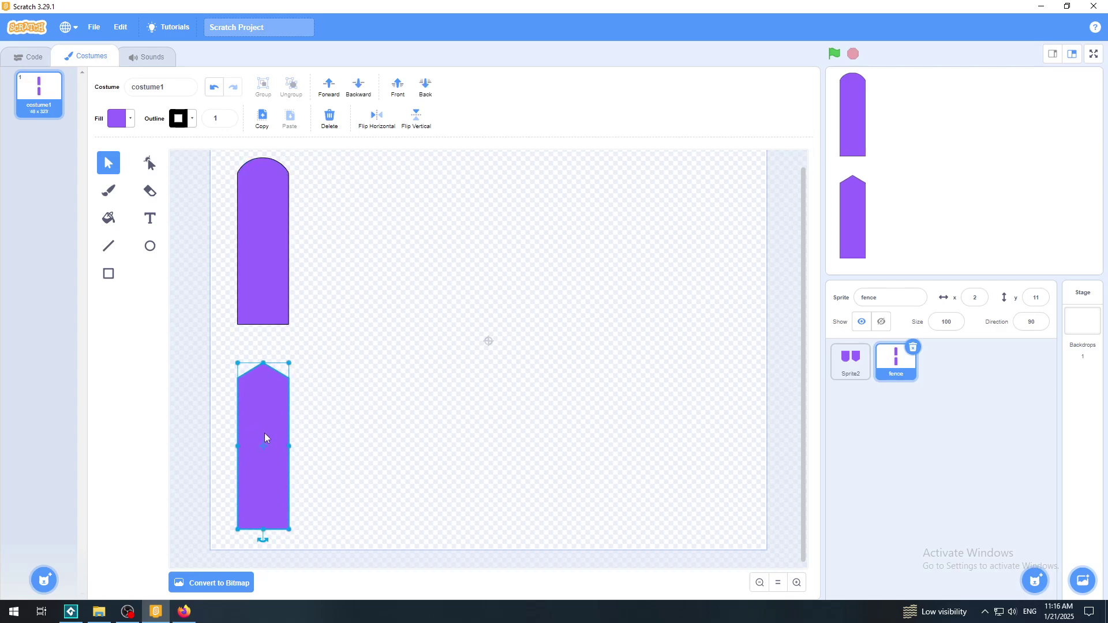
left_click(380, 398)
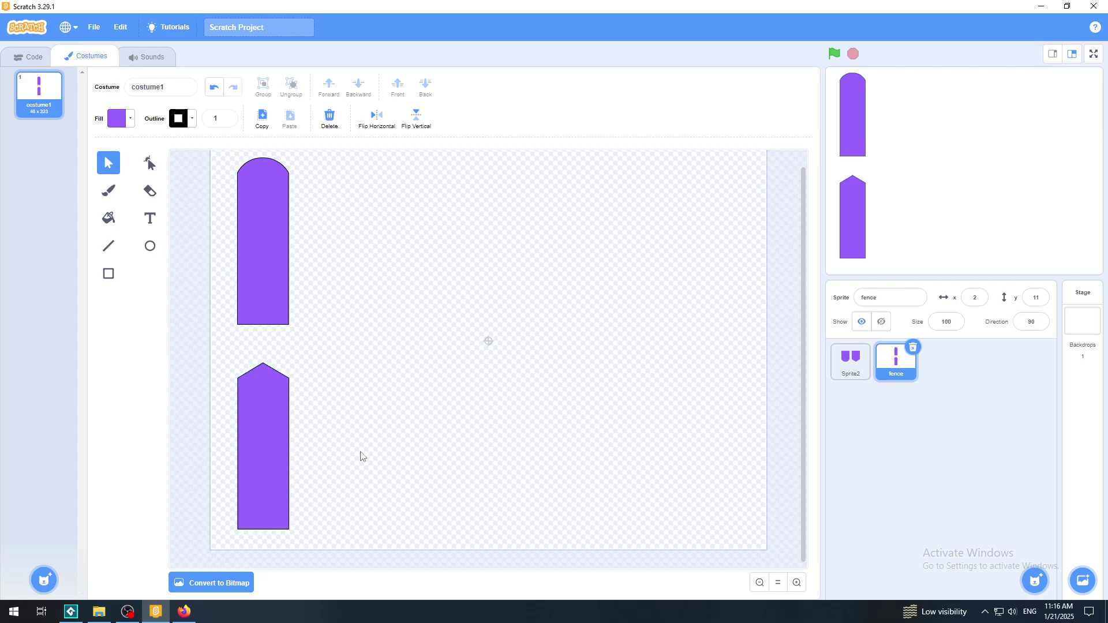
Step: Check the cottage fence photo in Firefox, then back in Scratch duplicate the round-topped picket twice to form a level, spaced row of three
left_click(185, 612)
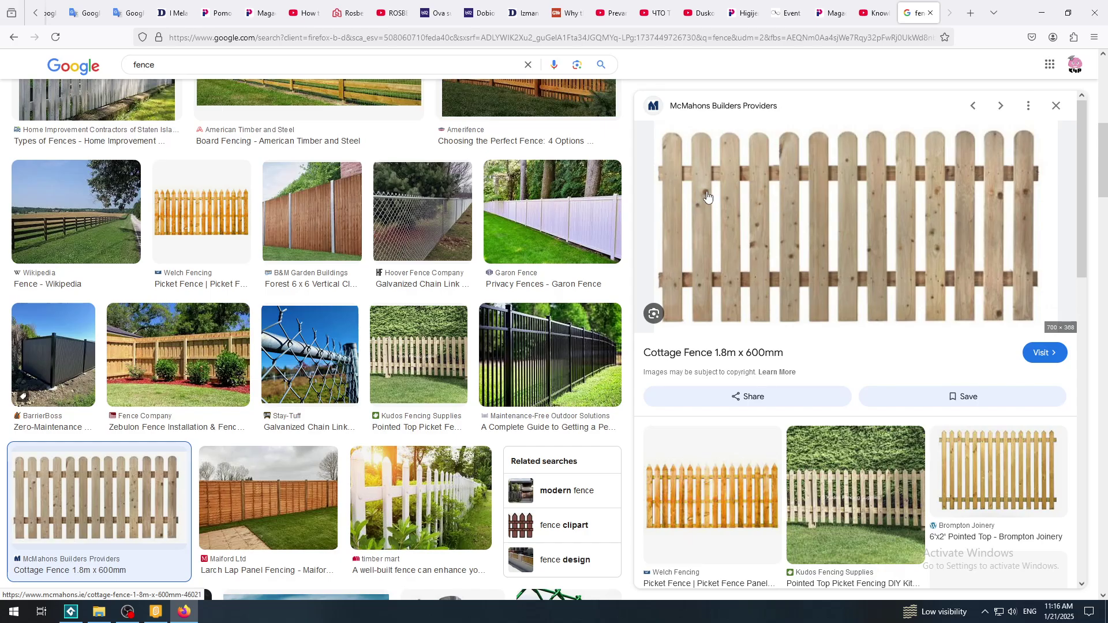
left_click(155, 612)
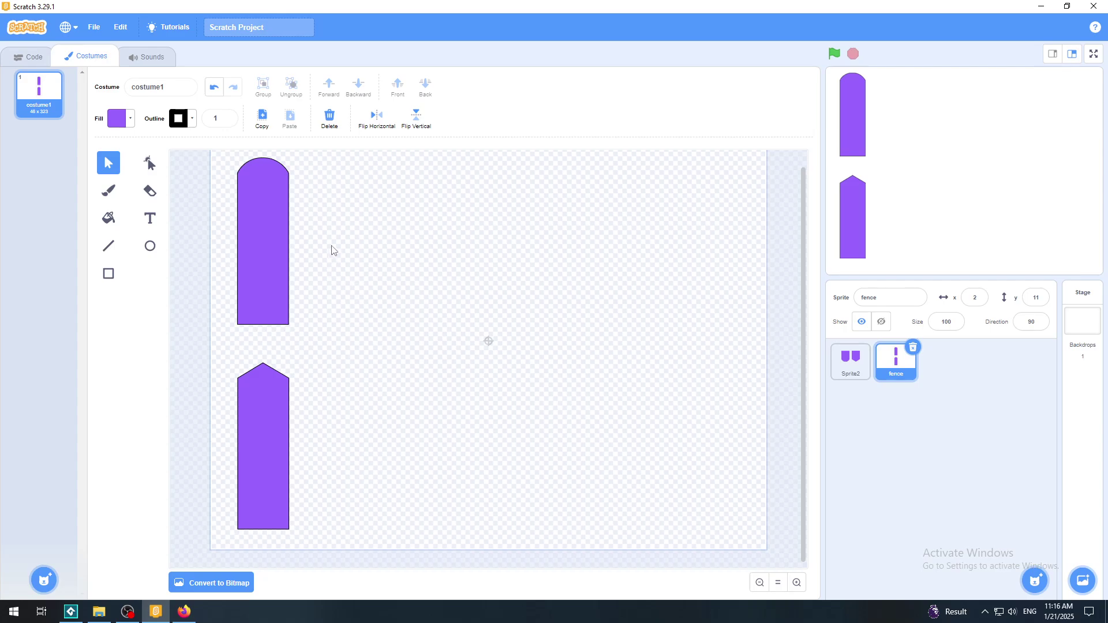
left_click(265, 218)
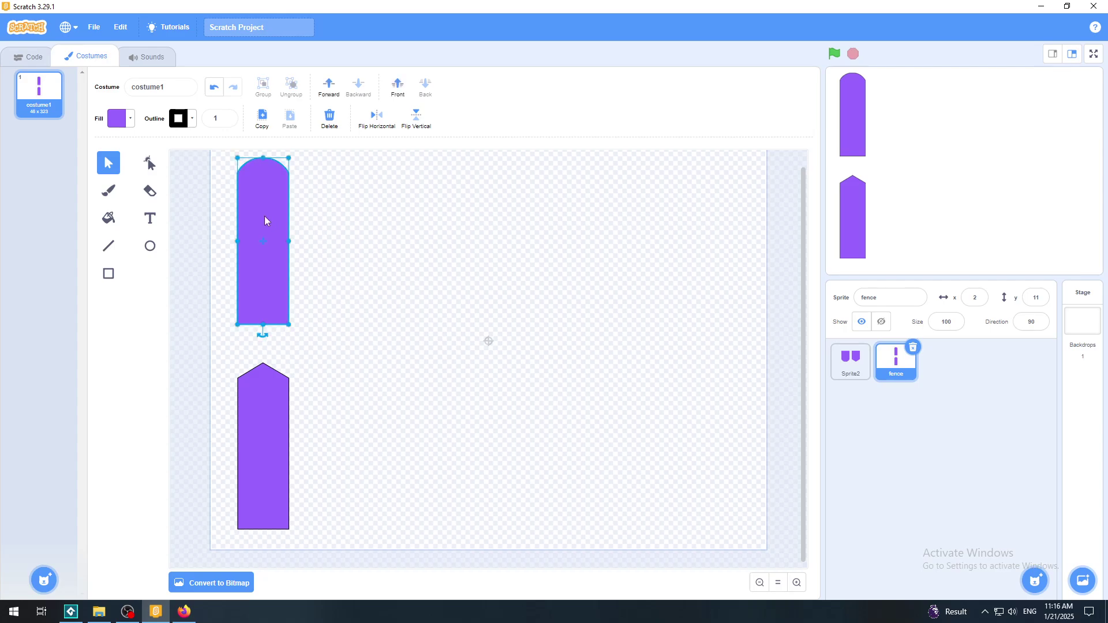
left_click(260, 123)
left_click(285, 125)
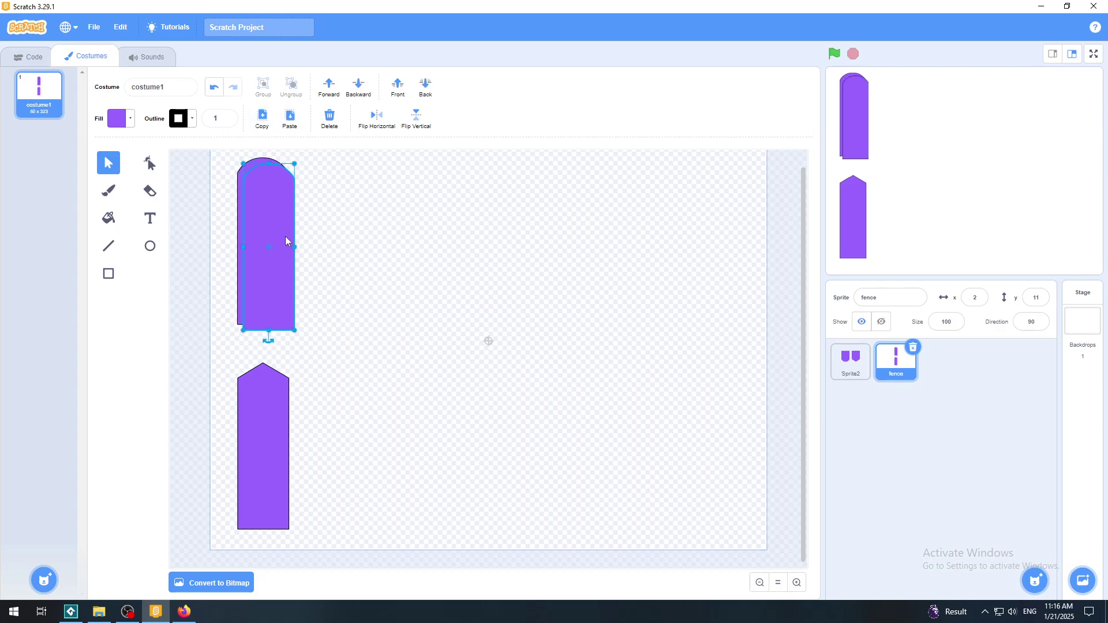
left_click_drag(287, 241, 325, 229)
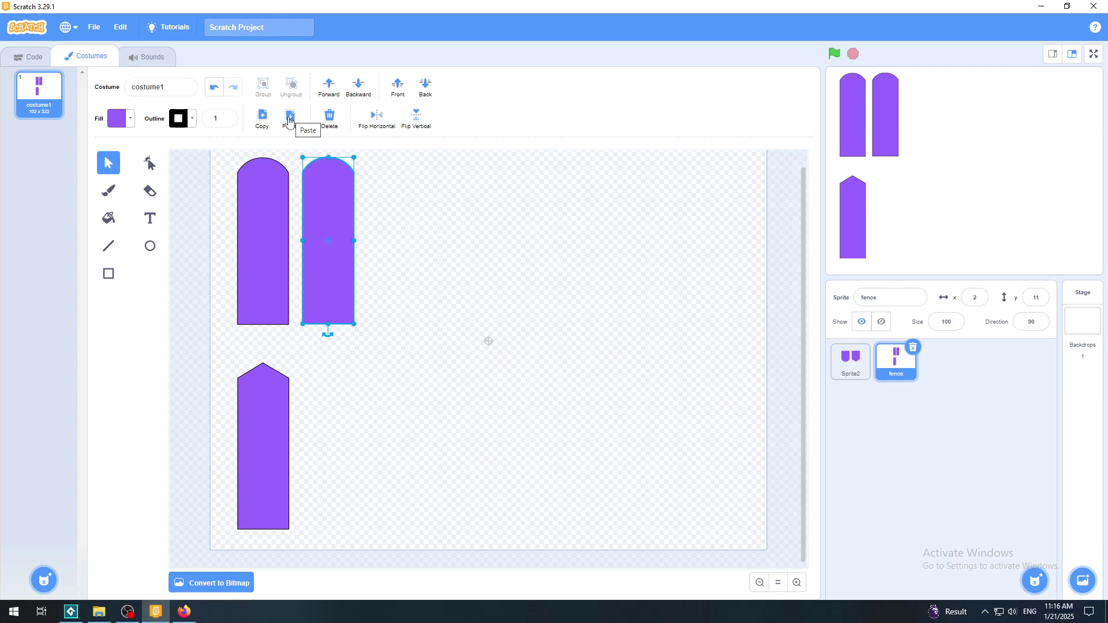
left_click(289, 118)
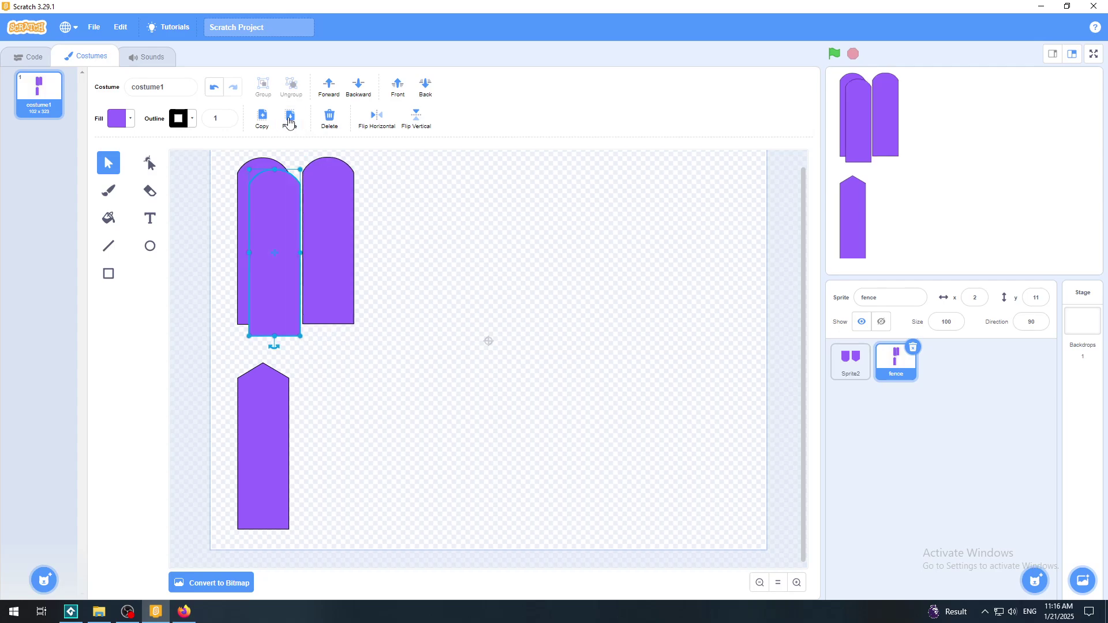
left_click_drag(289, 223, 397, 207)
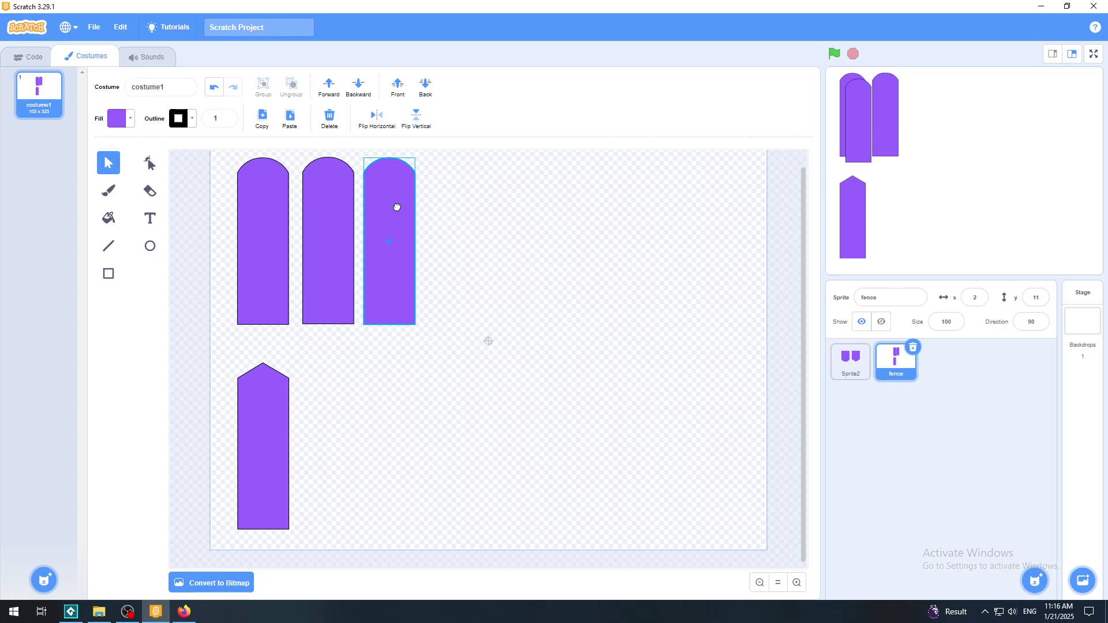
left_click(425, 354)
Step: Duplicate the three round-topped pickets together and place the copies beside them to make a level row of six
left_click_drag(222, 235, 441, 345)
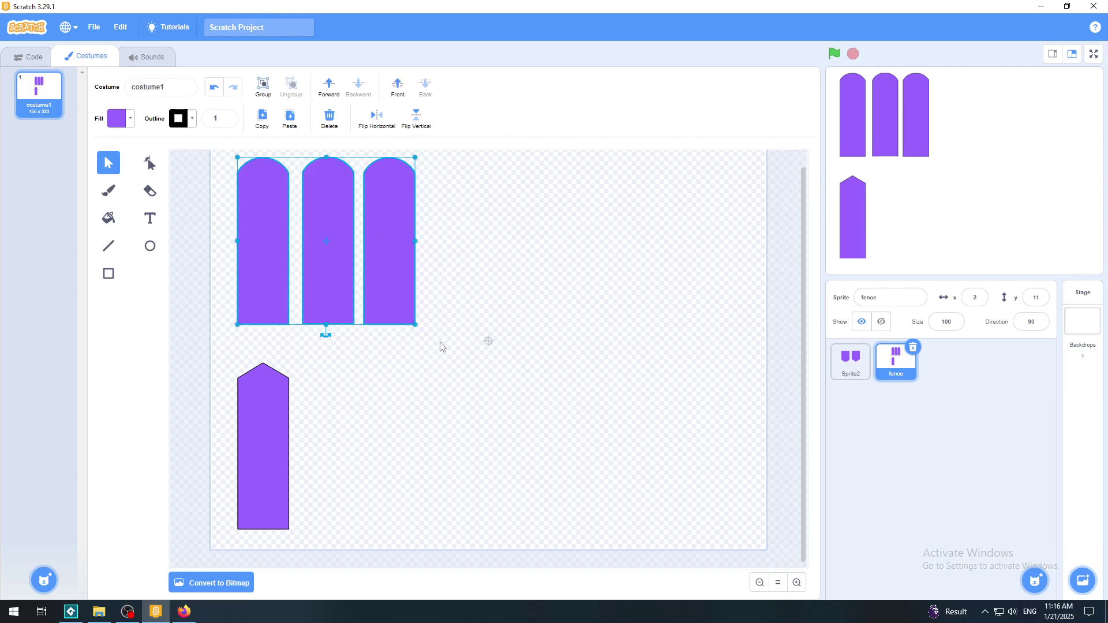
left_click(292, 122)
left_click_drag(323, 220, 509, 210)
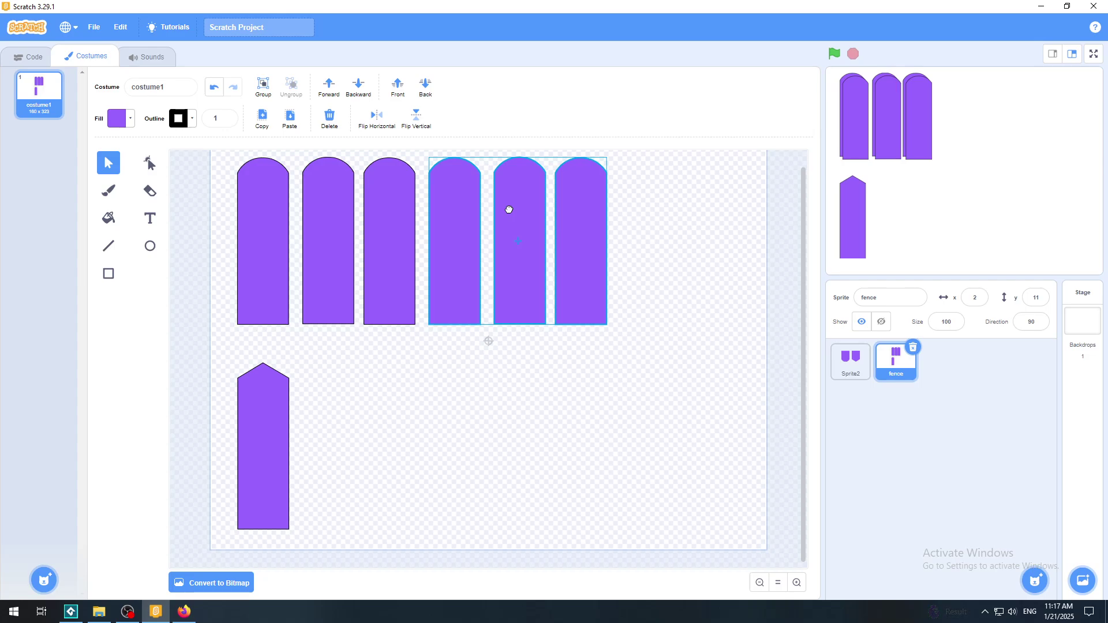
left_click(612, 379)
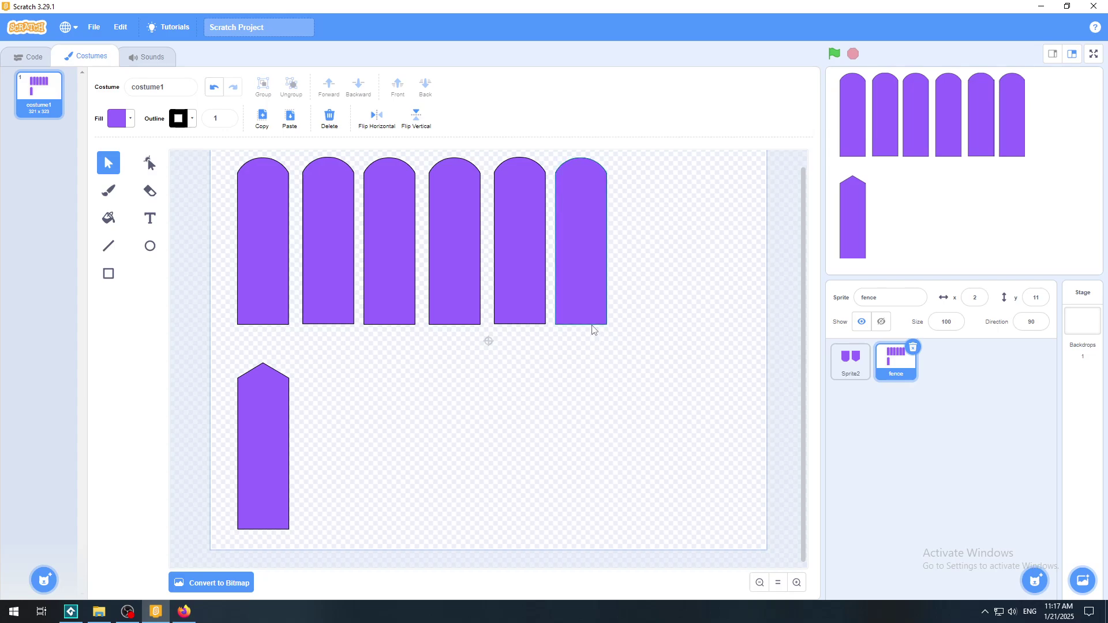
Step: Draw a thin horizontal rectangle across the upper part of all six round-topped pickets as a rail, slightly overhanging both ends
left_click(108, 275)
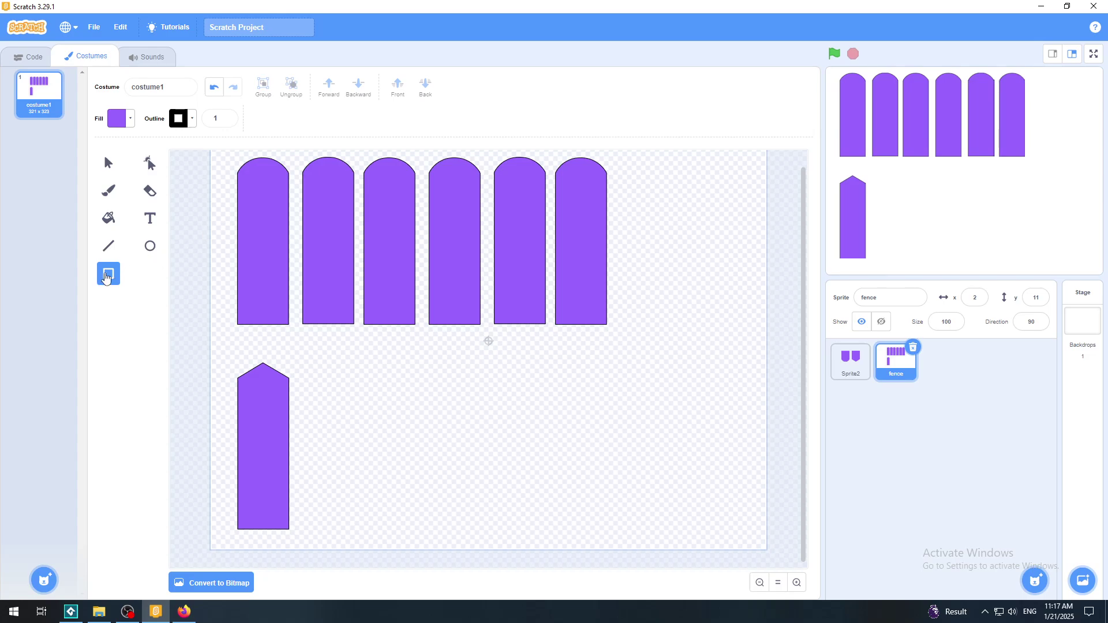
mouse_move(221, 216)
left_mouse_down()
mouse_move(232, 258)
mouse_move(634, 251)
mouse_move(620, 246)
left_mouse_up()
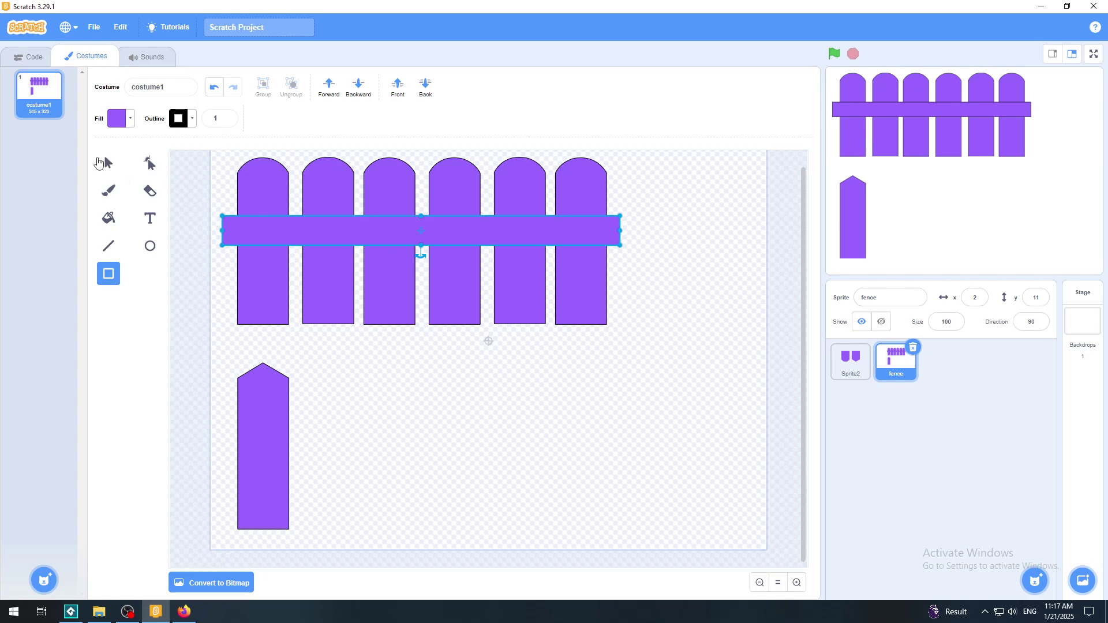
left_click(108, 164)
left_click(222, 272)
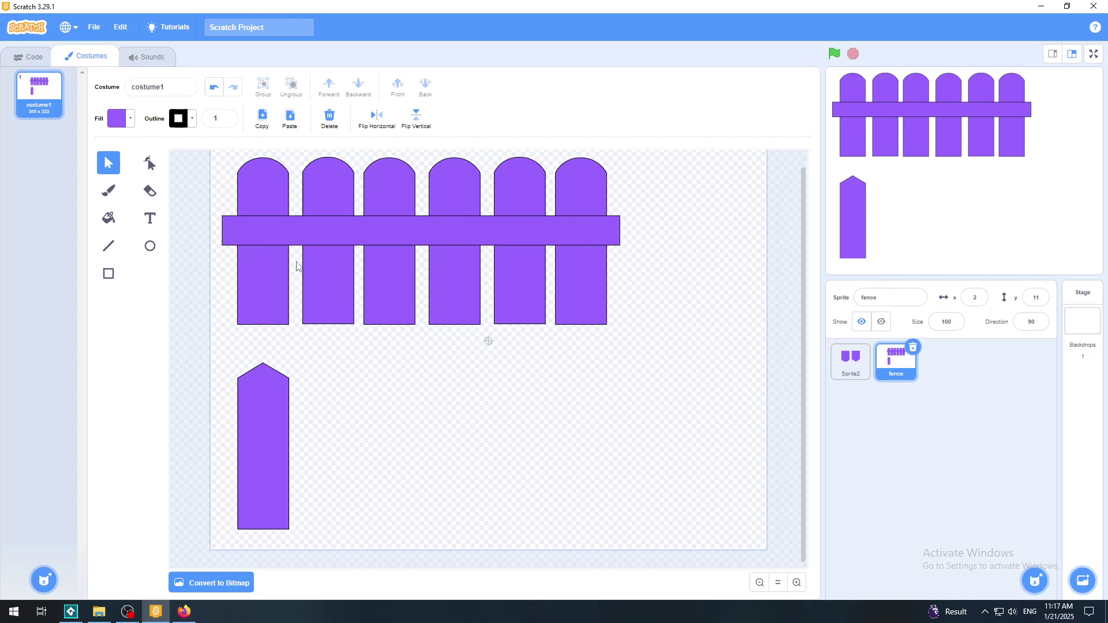
Step: Send the horizontal rail behind all six round-topped pickets, and deselect it
left_click(296, 230)
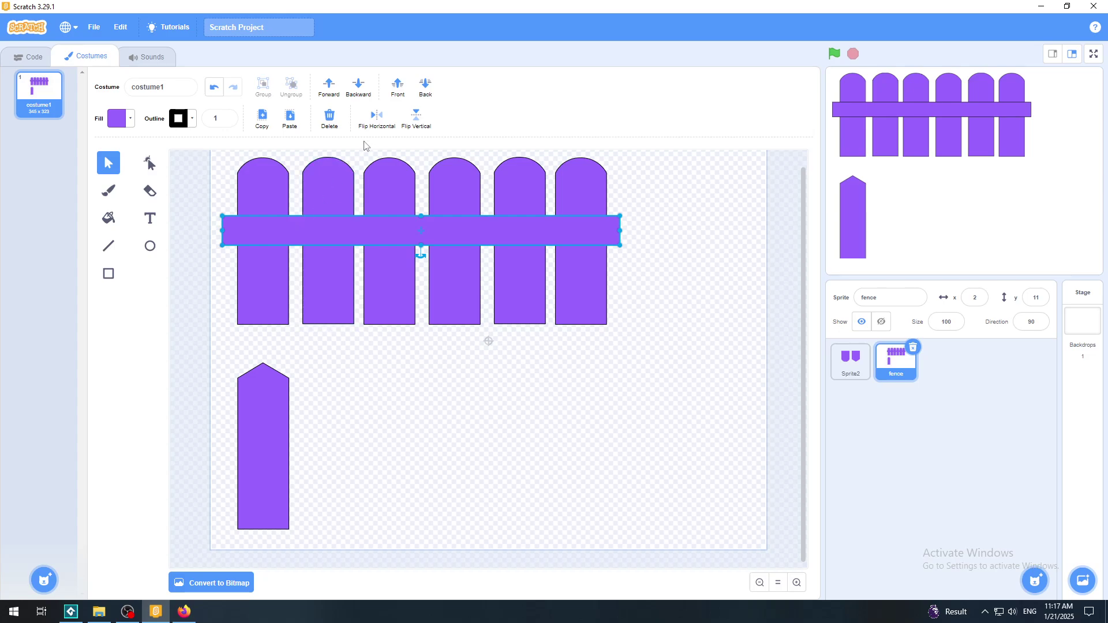
left_click(426, 87)
left_click(639, 252)
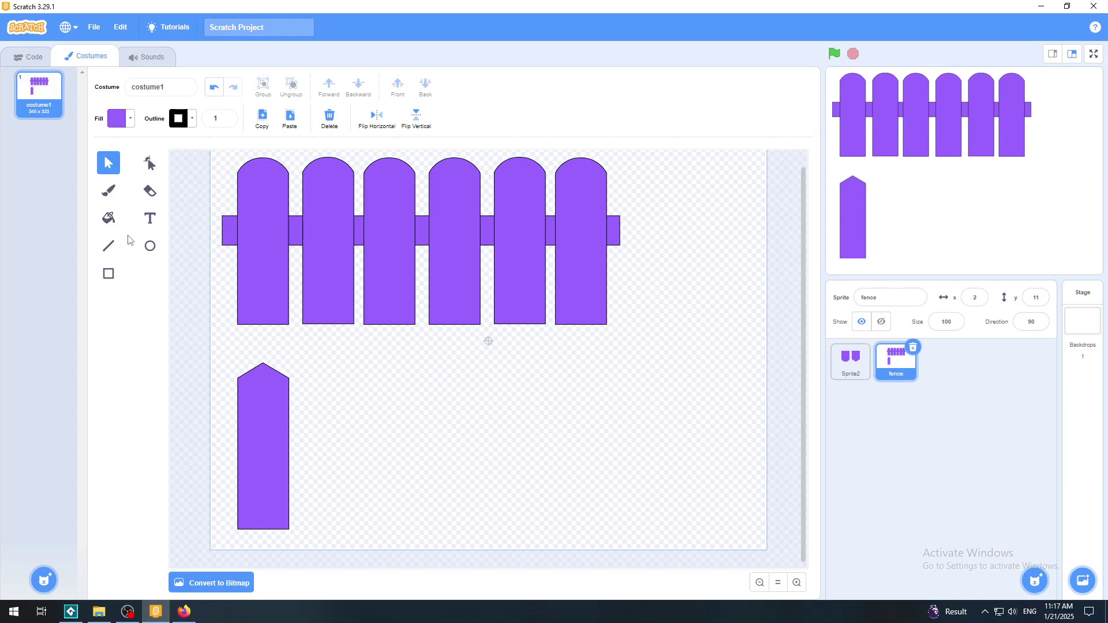
Step: Fill the rail and all six round-topped pickets with solid orange, using color 7
left_click(109, 218)
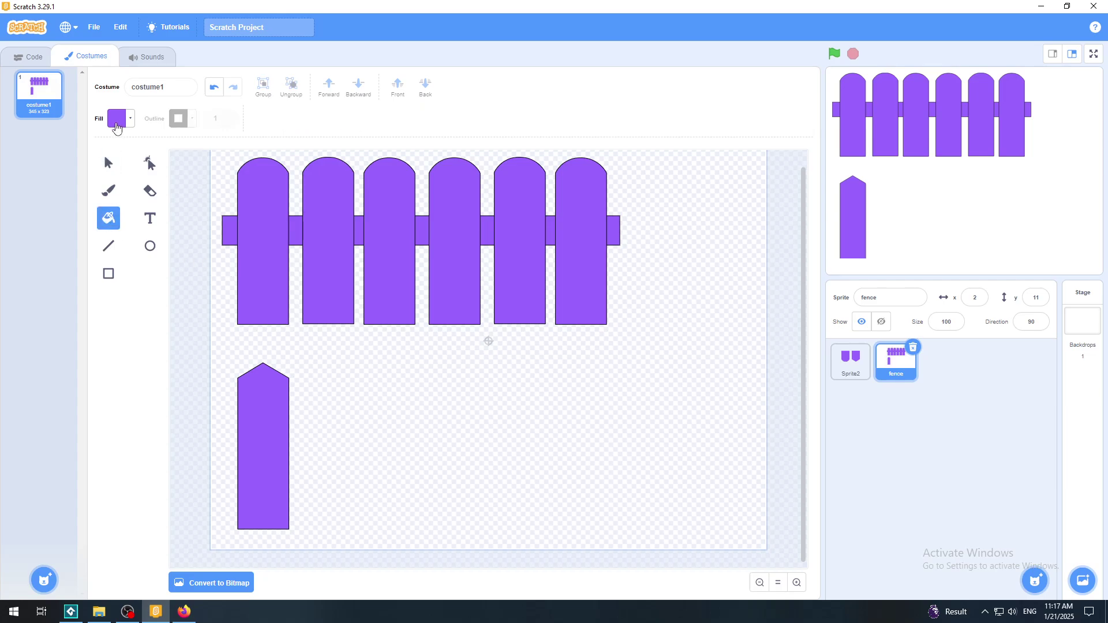
left_click(116, 122)
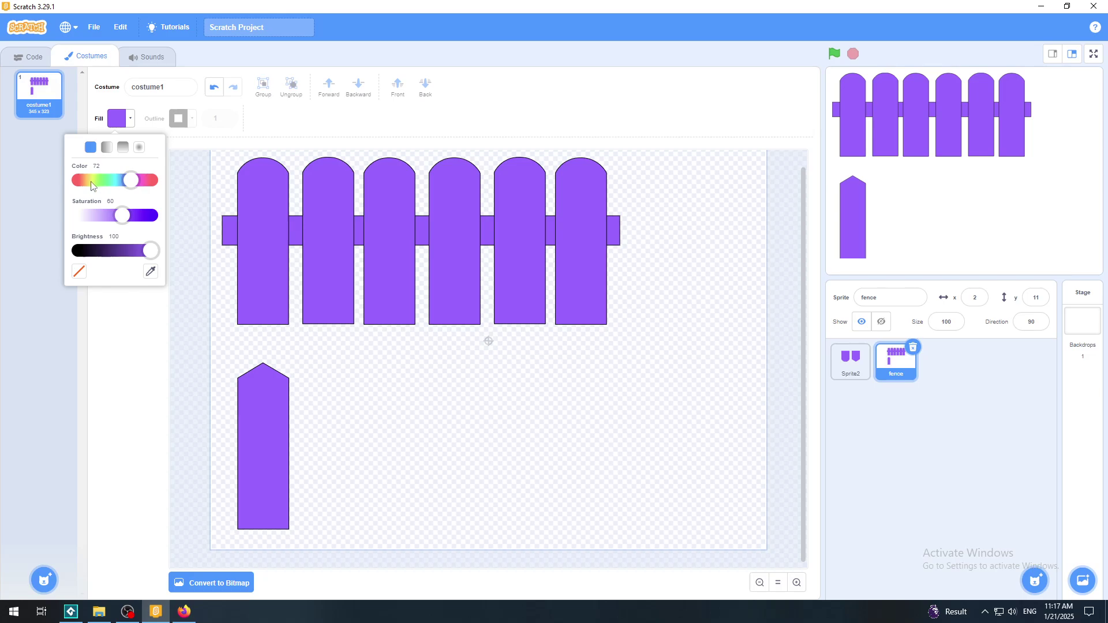
left_click_drag(92, 185, 84, 183)
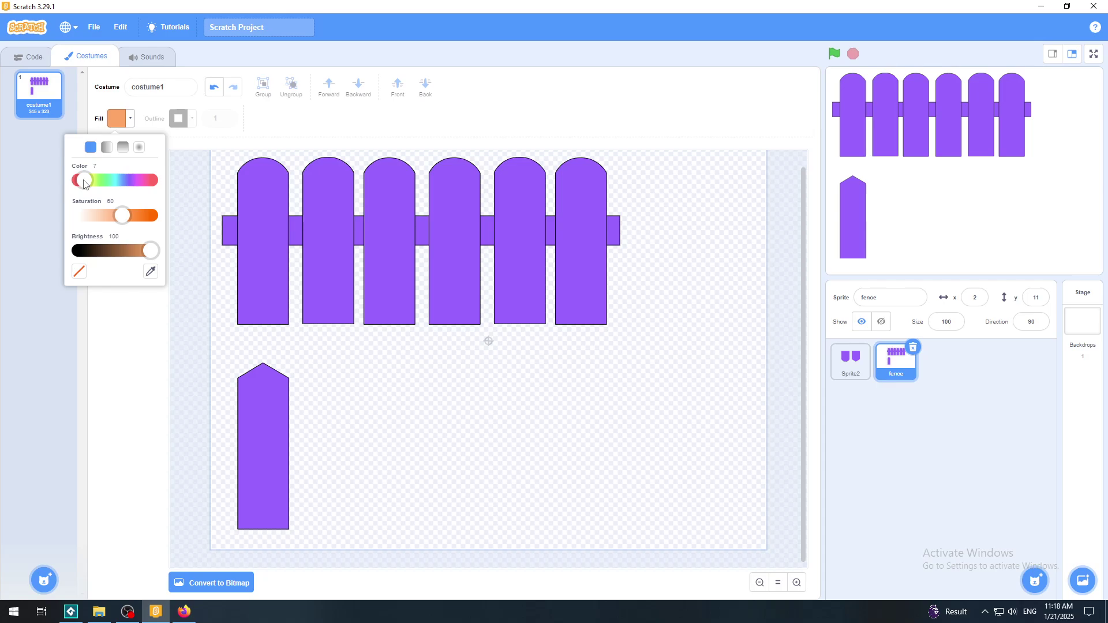
left_click(219, 146)
left_click(228, 227)
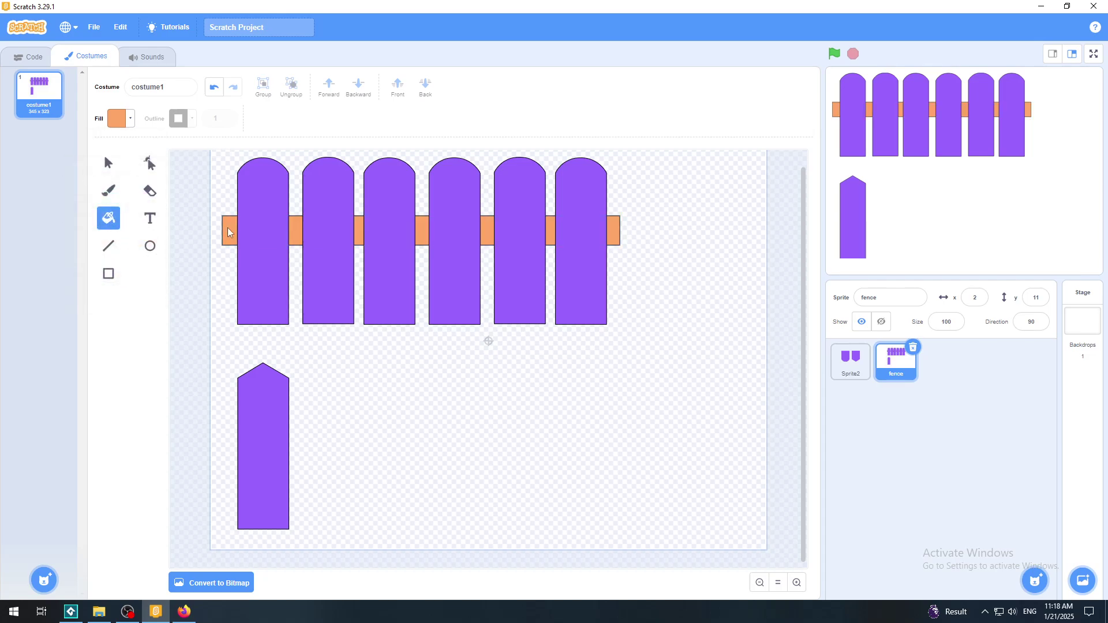
left_click(251, 248)
left_click(323, 248)
left_click(393, 246)
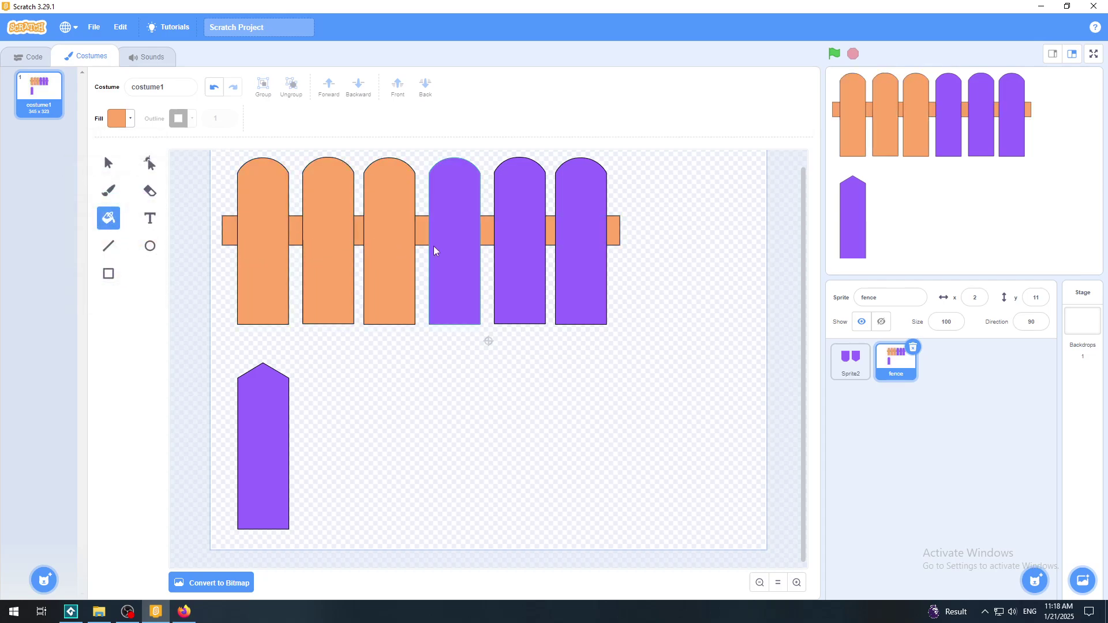
left_click(453, 245)
left_click(528, 245)
left_click(573, 249)
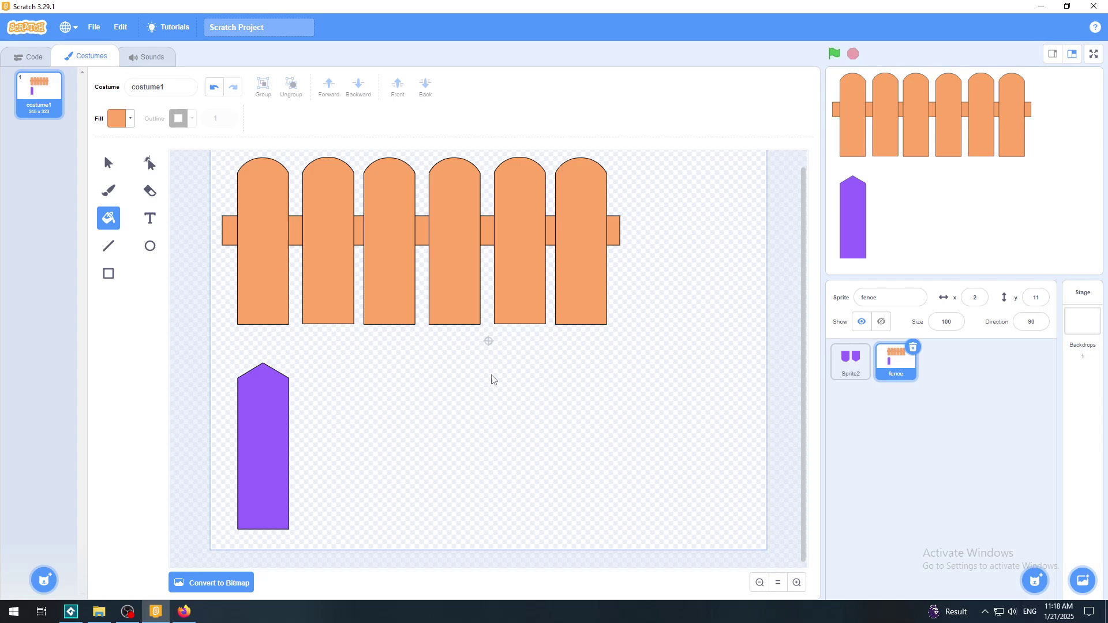
Step: Duplicate the purple pointed picket twice, arrange the three in a level, evenly spaced row below the orange fence, and deselect them
left_click(108, 163)
left_click(261, 483)
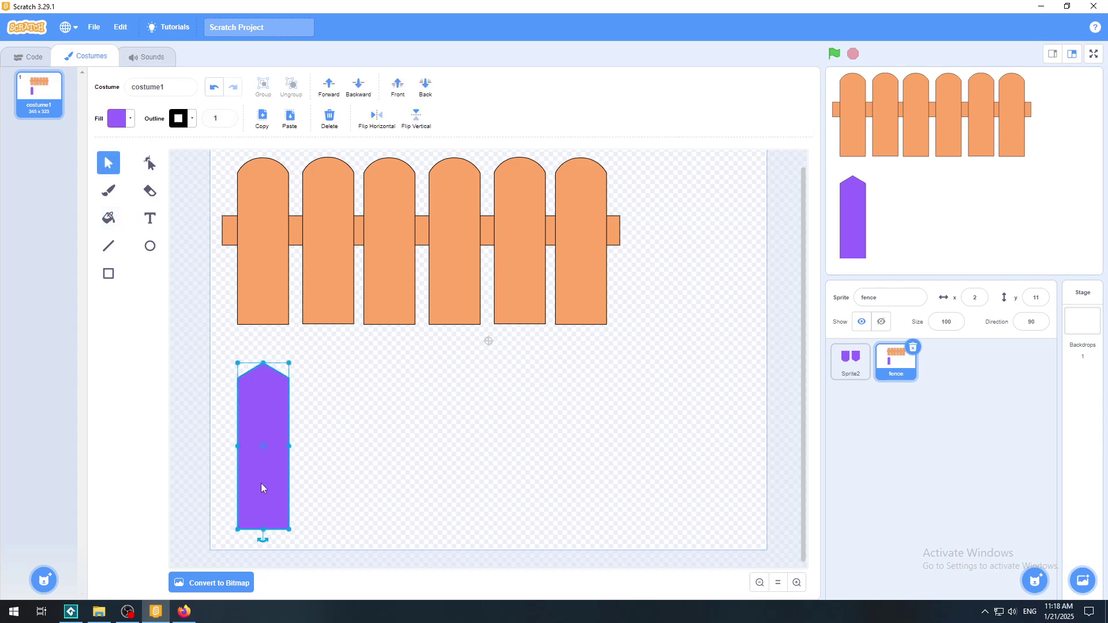
left_click(285, 125)
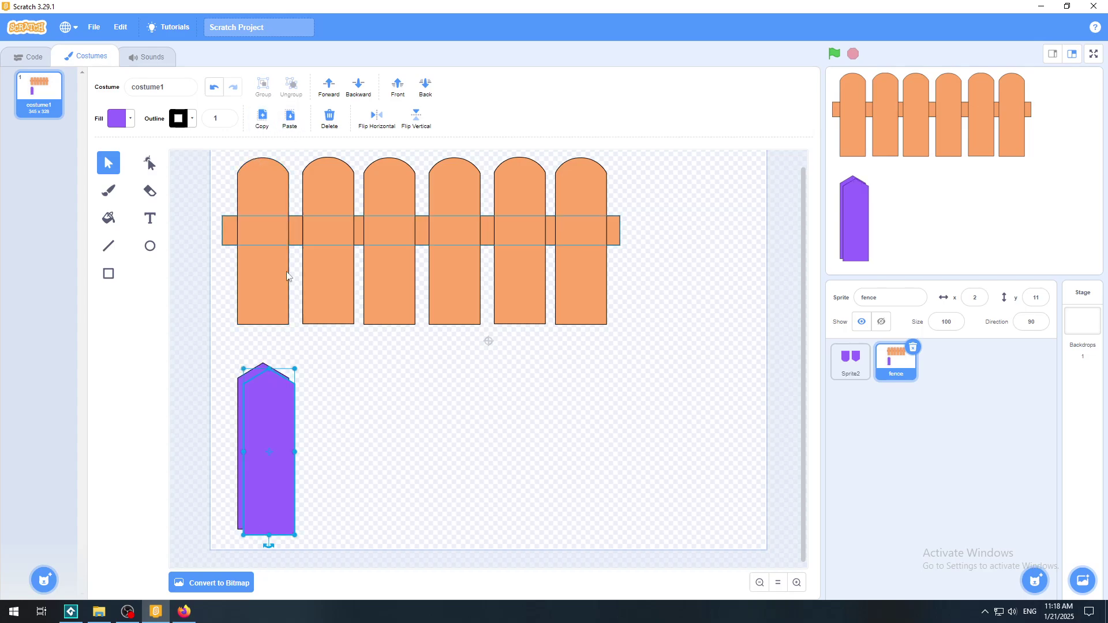
left_click_drag(263, 420, 316, 412)
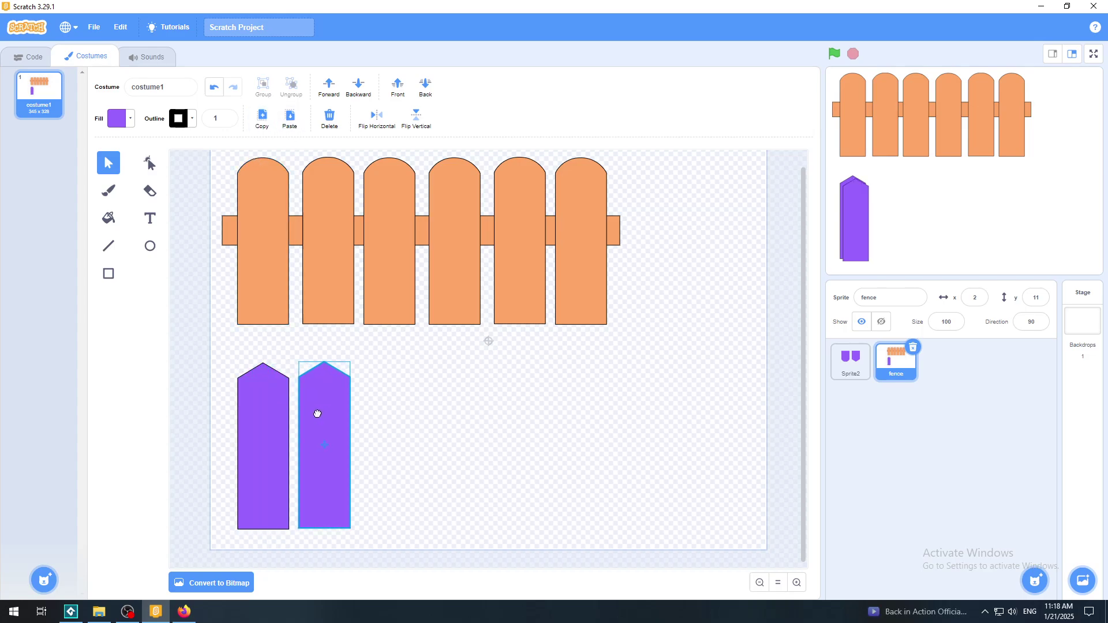
left_click(293, 125)
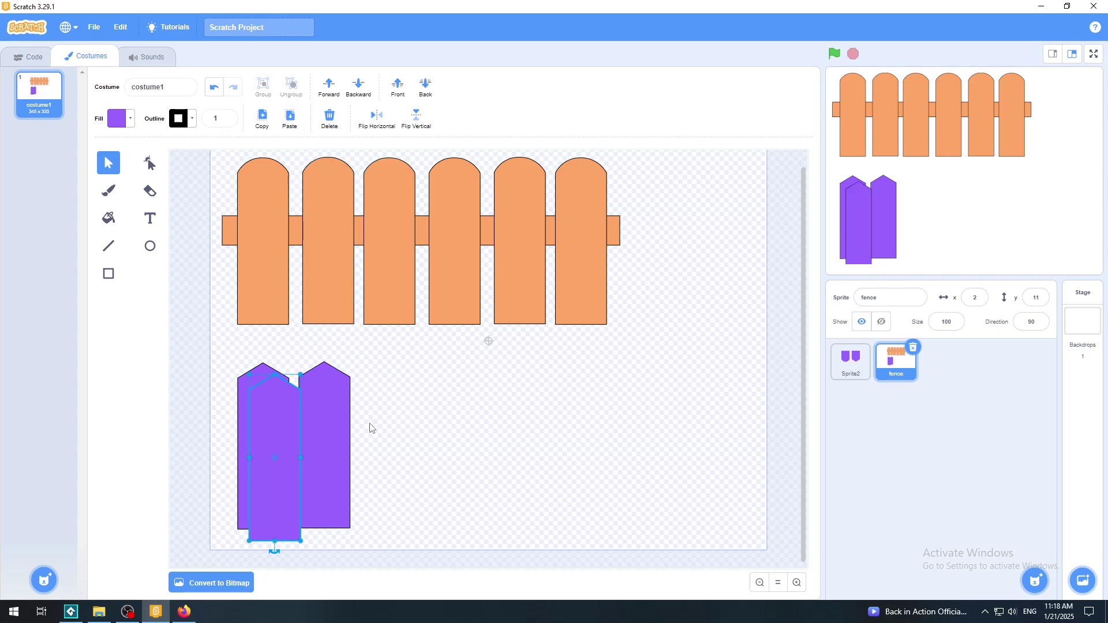
mouse_move(327, 433)
left_mouse_down()
mouse_move(389, 426)
mouse_move(332, 430)
left_mouse_up()
left_click(345, 441)
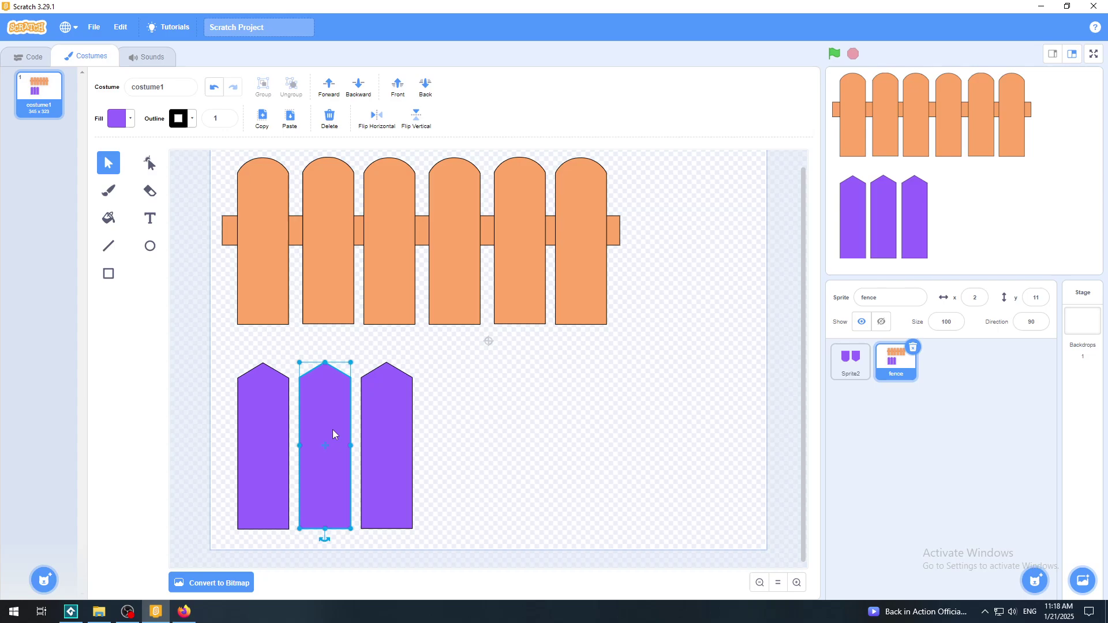
left_click(516, 435)
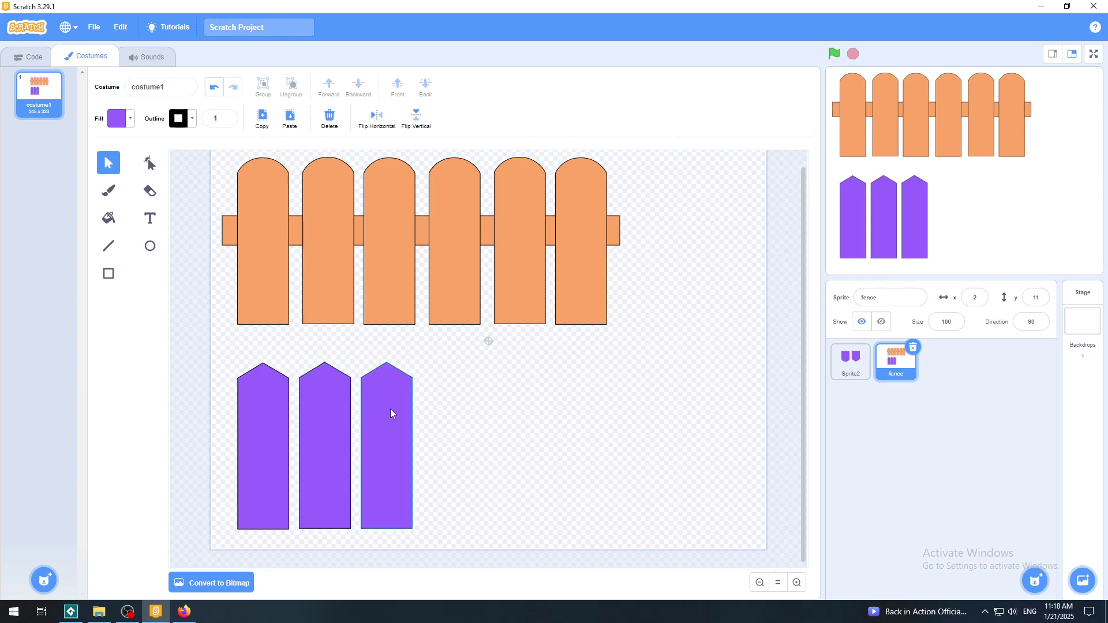
Step: Shift the third purple picket slightly to even out the spacing of the three pointed pickets, and deselect it
mouse_move(388, 408)
left_mouse_down()
mouse_move(402, 409)
mouse_move(379, 426)
left_mouse_up()
left_click(321, 422)
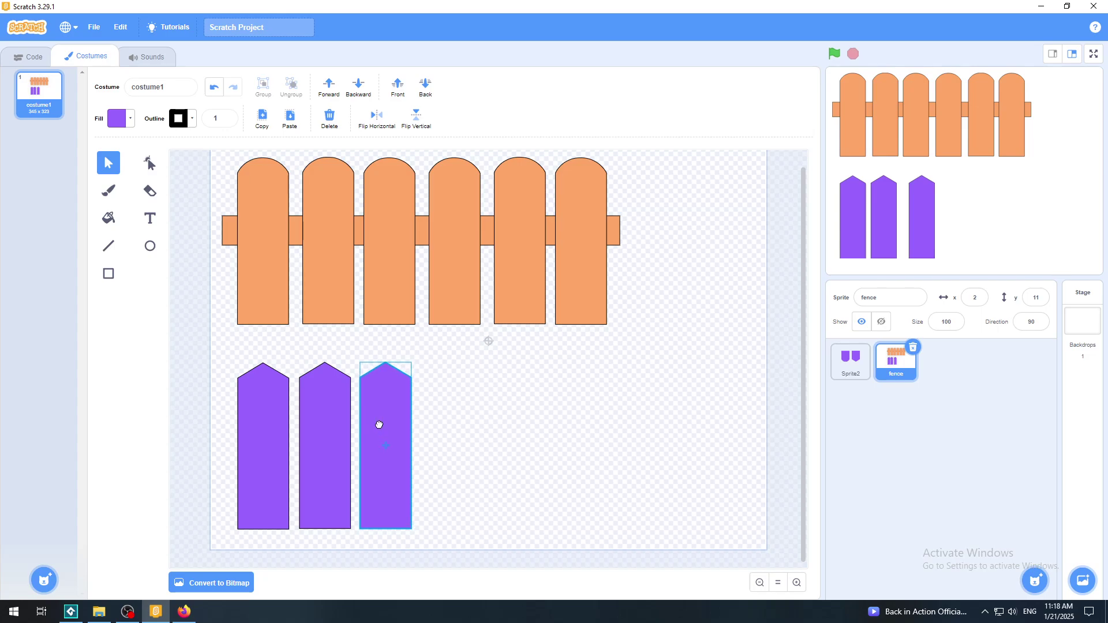
left_click(477, 415)
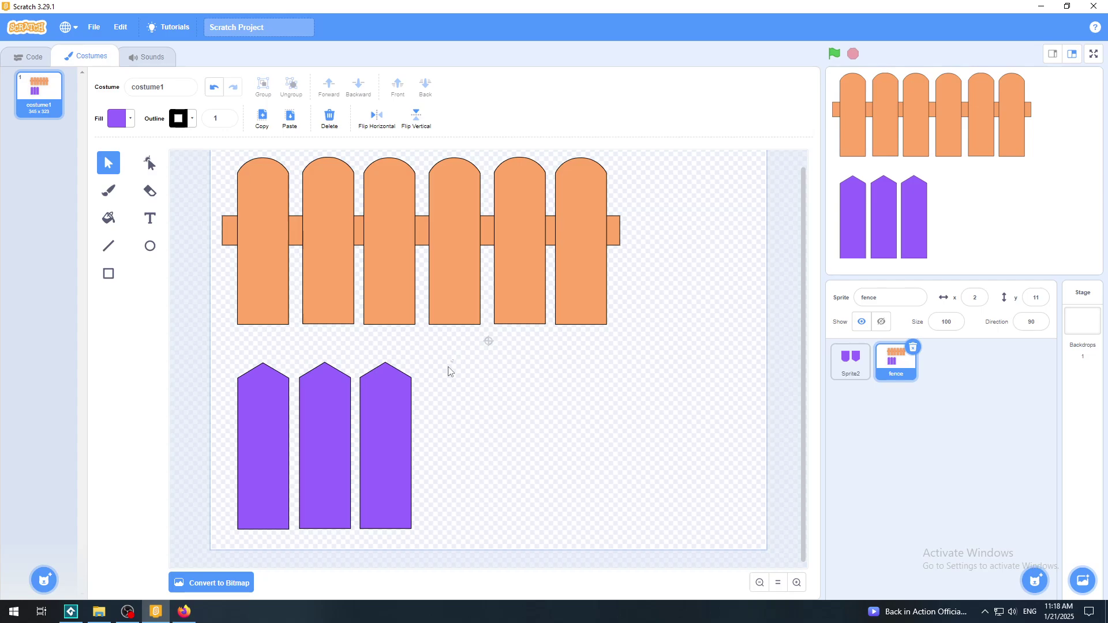
Step: Duplicate the three purple pickets together and place the copies beside the originals to form a level row of six
left_click_drag(453, 362, 241, 410)
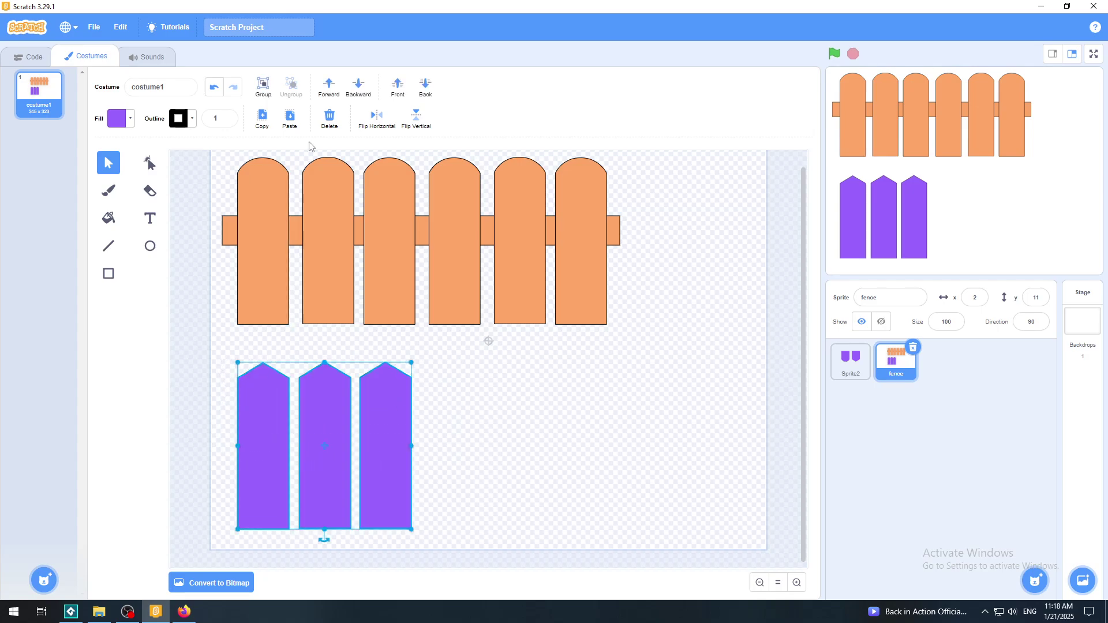
left_click(262, 115)
left_click(290, 115)
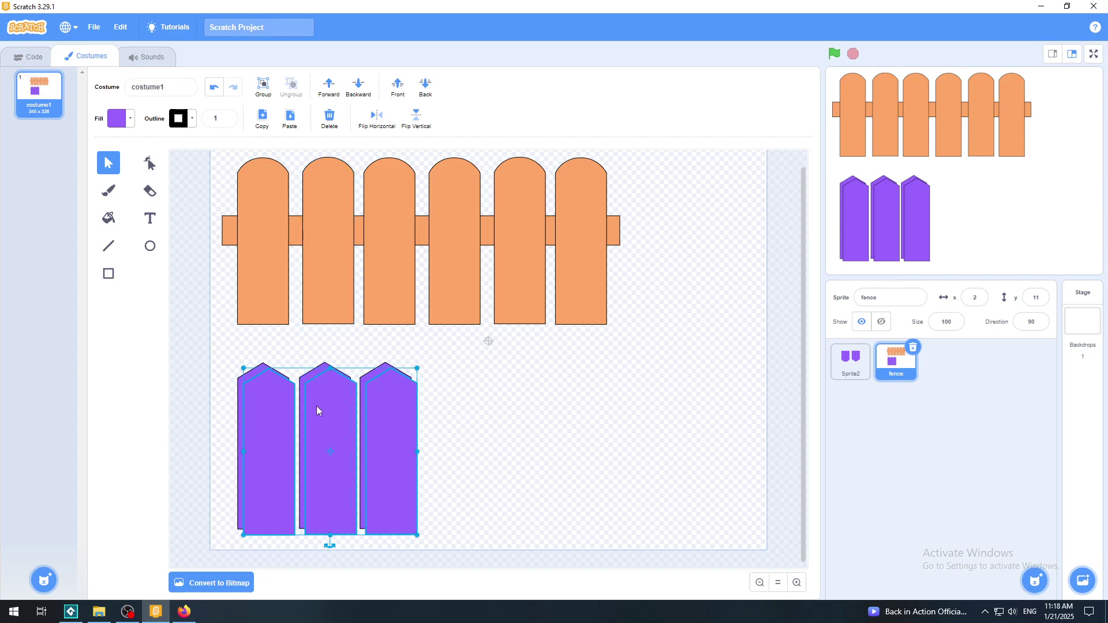
left_click_drag(317, 407, 508, 407)
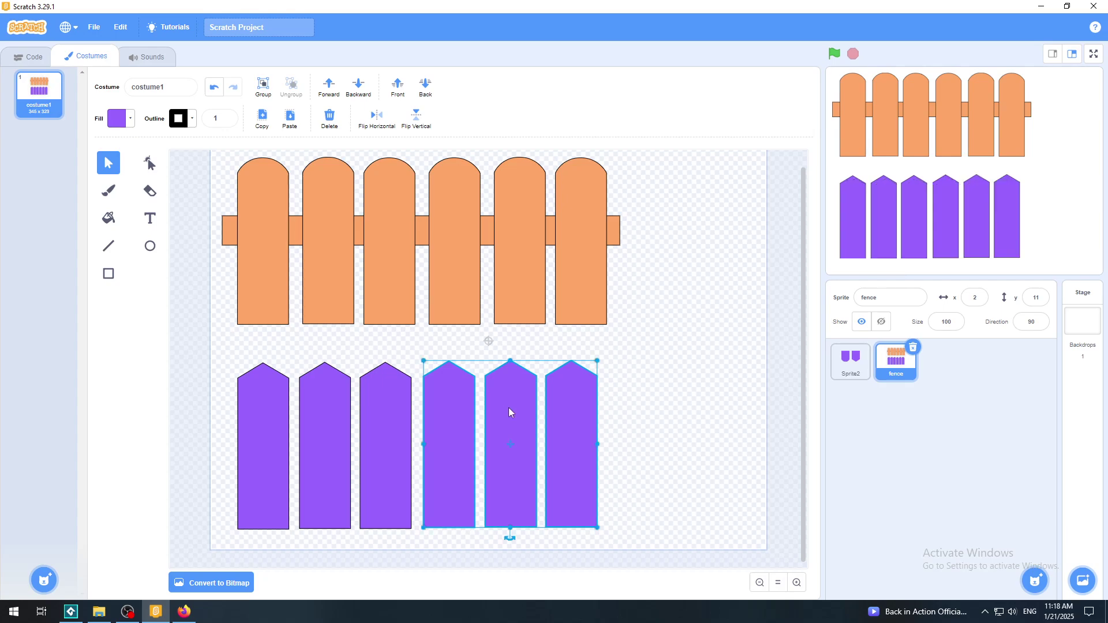
left_click(637, 426)
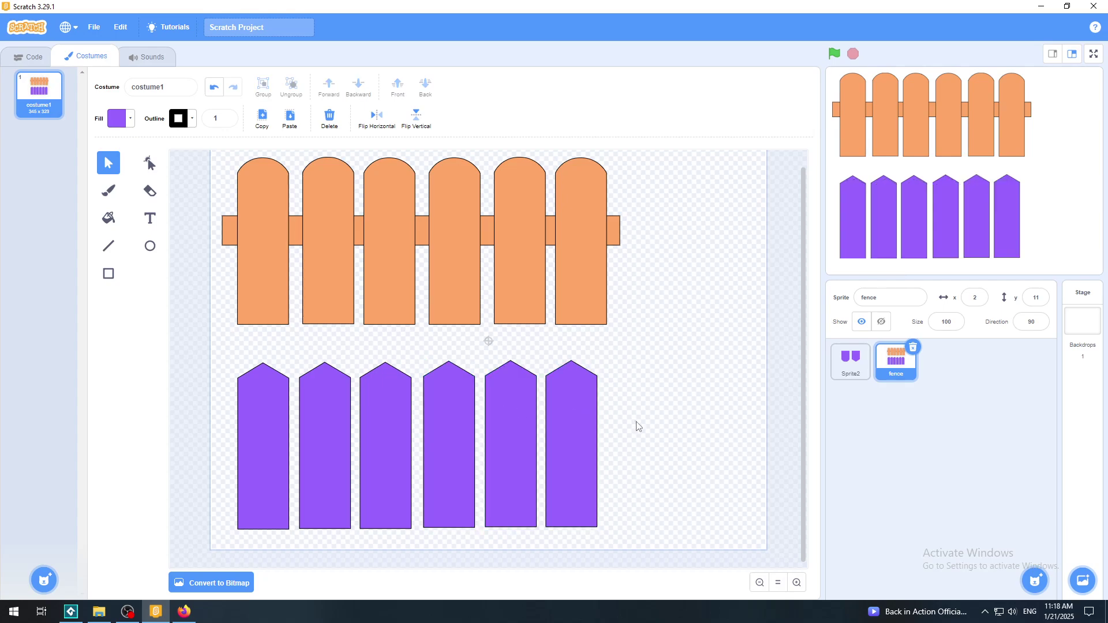
Step: Switch to Firefox, examine the fence image results, including the Fence Outlet, Woven Wood and Harrow Fencing photos, and return to Scratch
left_click(191, 613)
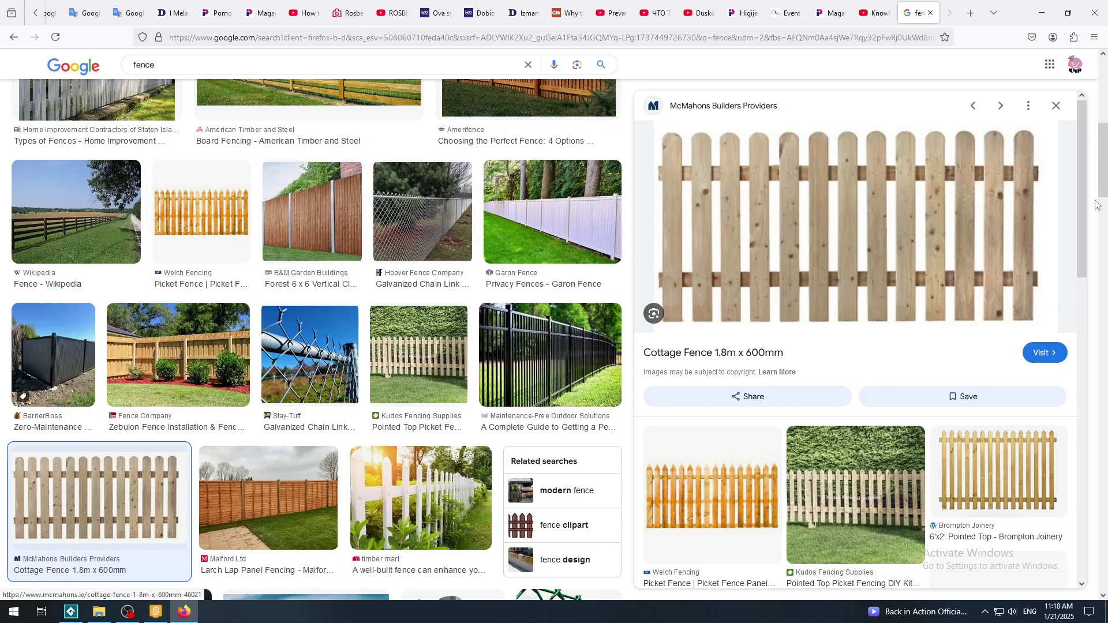
scroll(1105, 180, "up", 3)
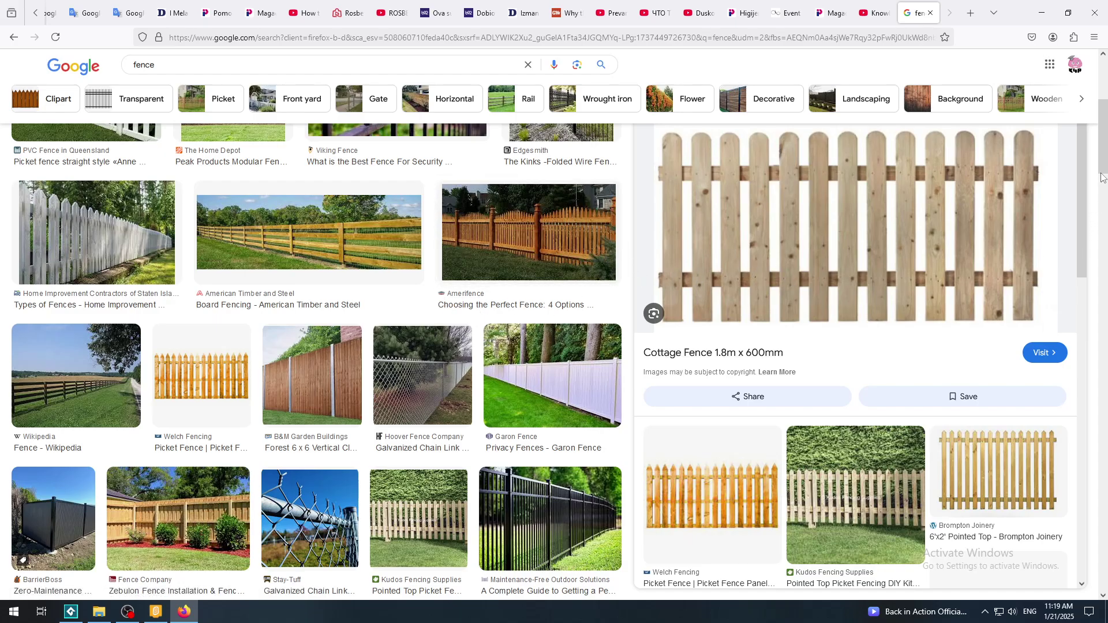
scroll(1102, 177, "up", 3)
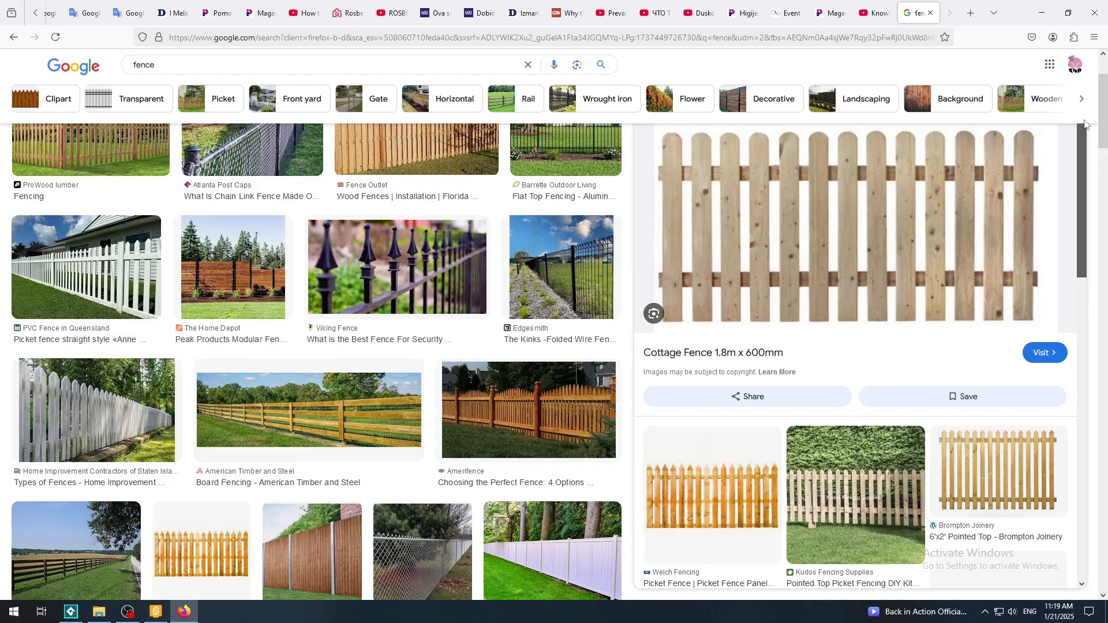
left_click(420, 167)
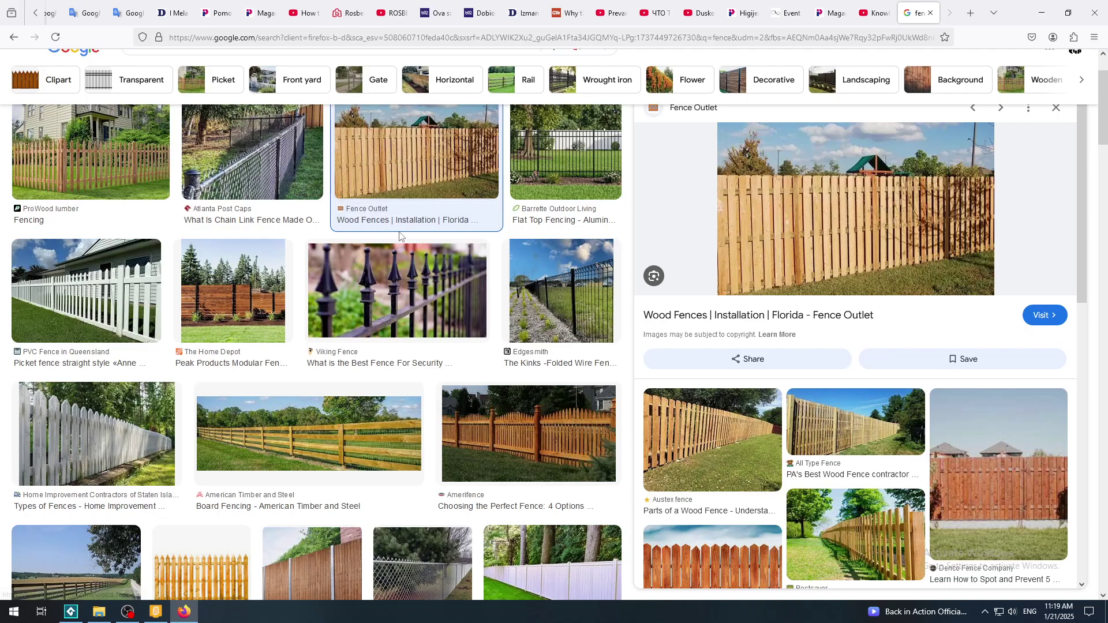
left_click(1057, 108)
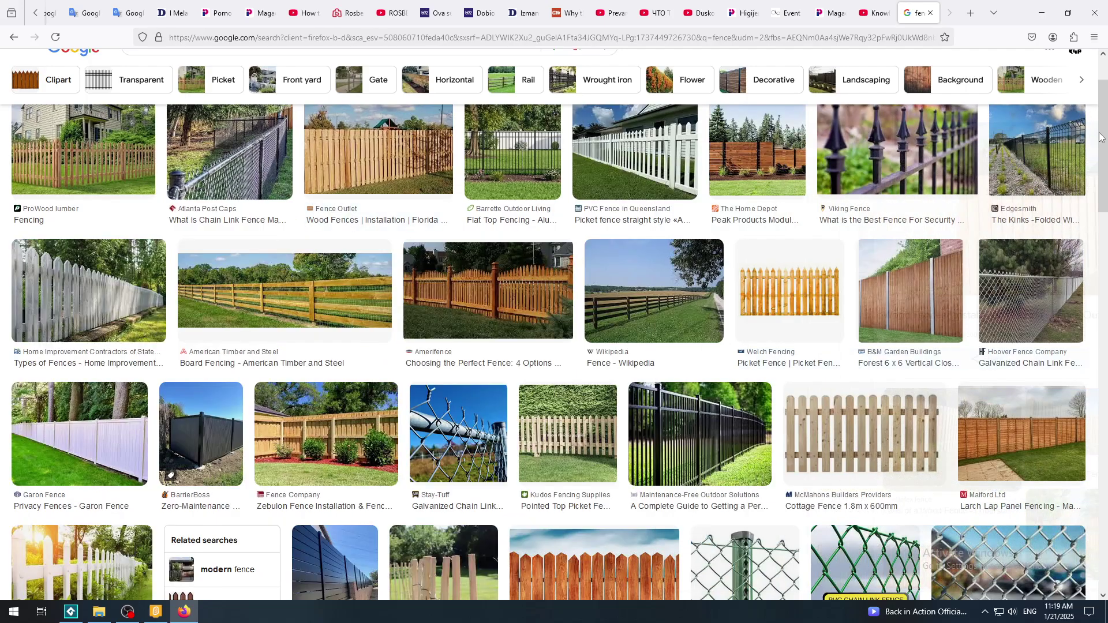
scroll(1101, 137, "down", 1)
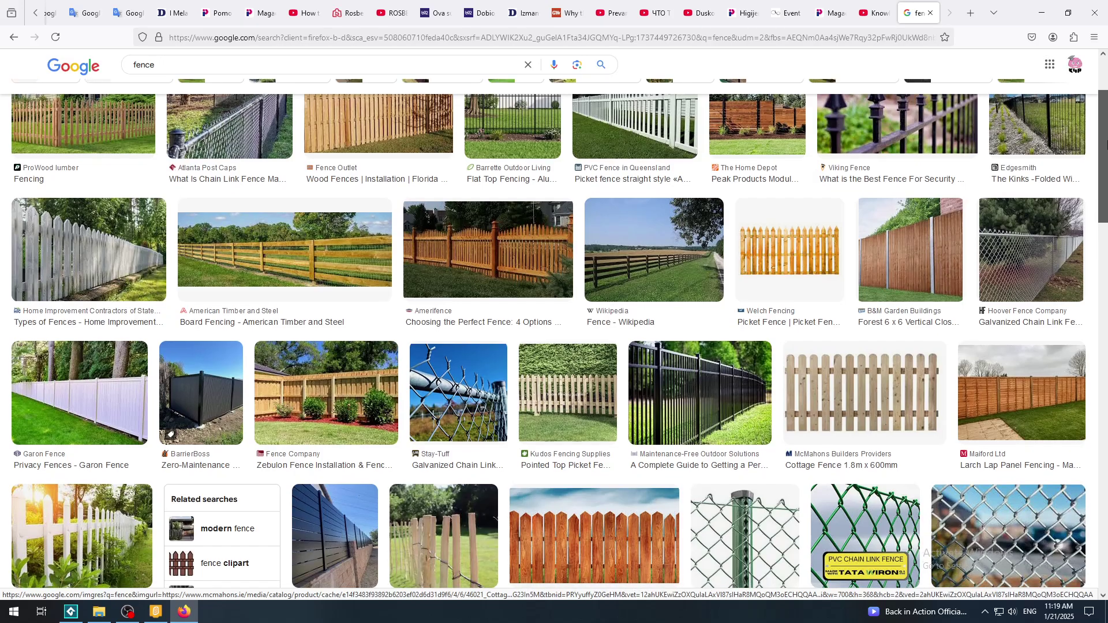
left_click_drag(1103, 145, 1101, 197)
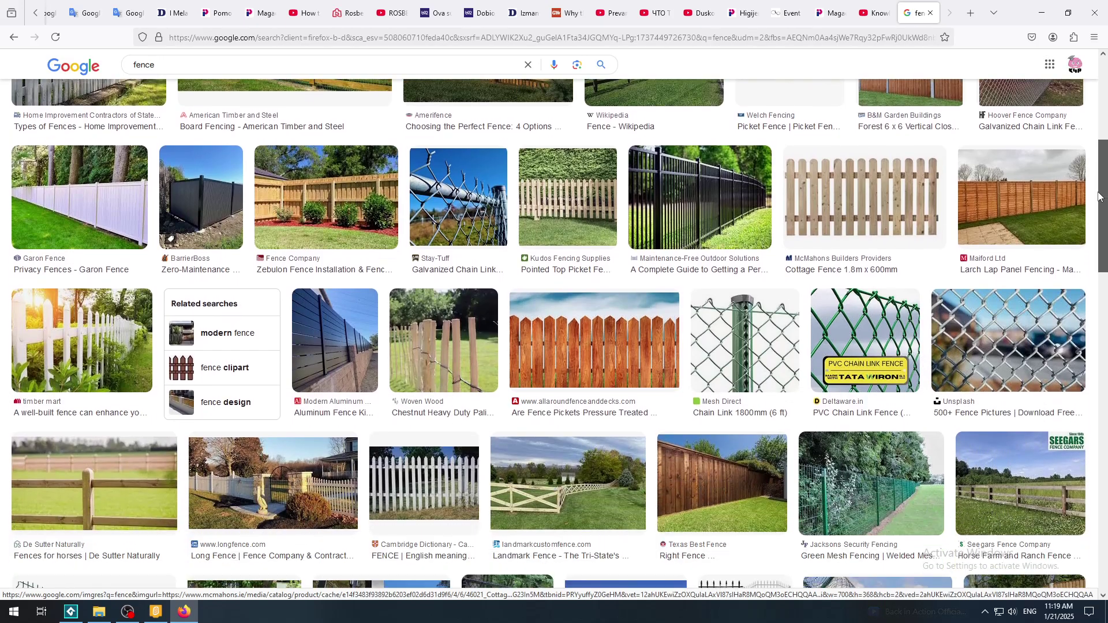
left_click(443, 341)
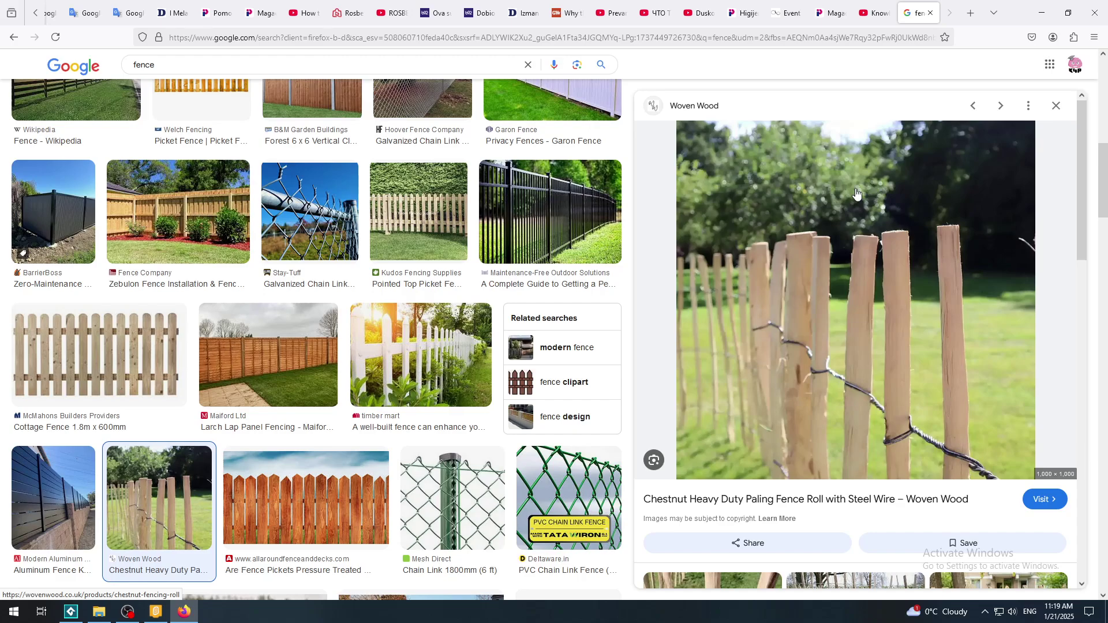
left_click(1057, 108)
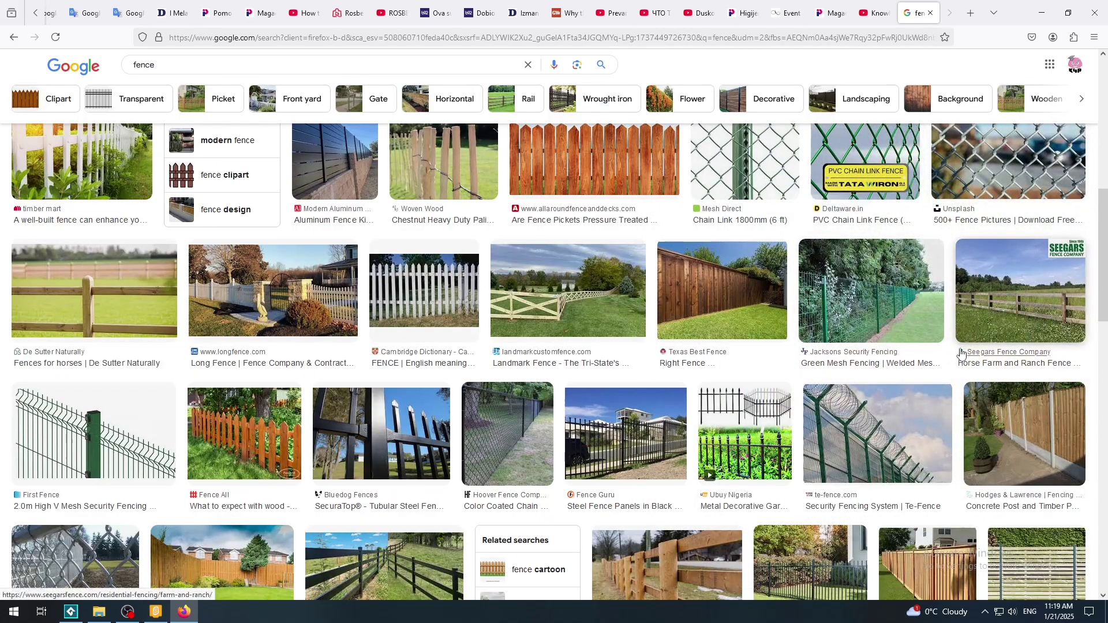
left_click_drag(1106, 217, 1106, 343)
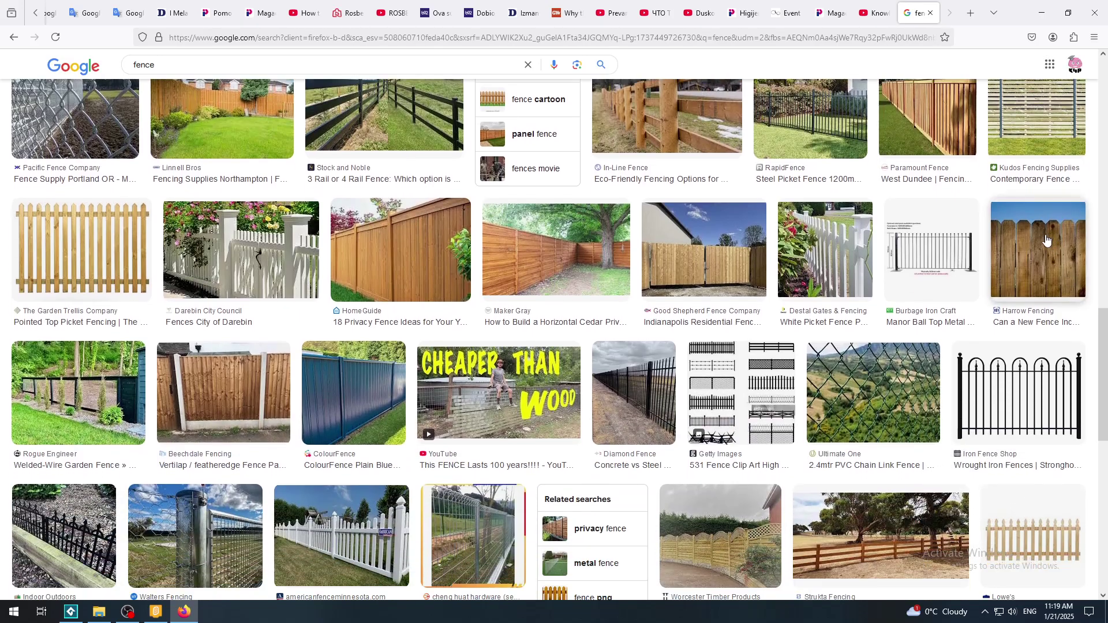
left_click(1048, 241)
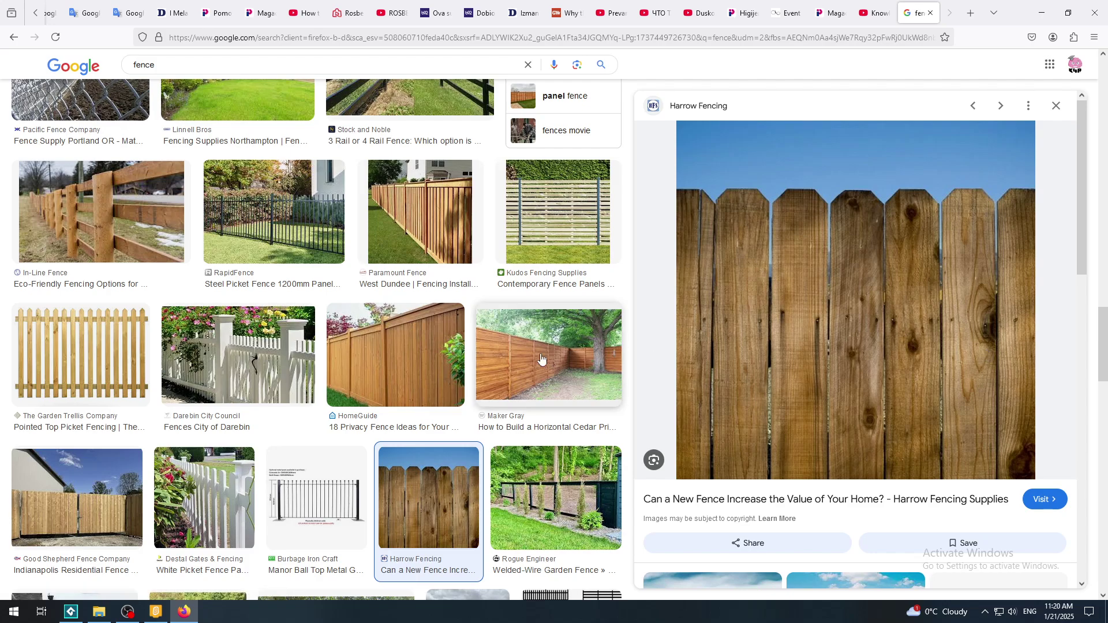
left_click(156, 611)
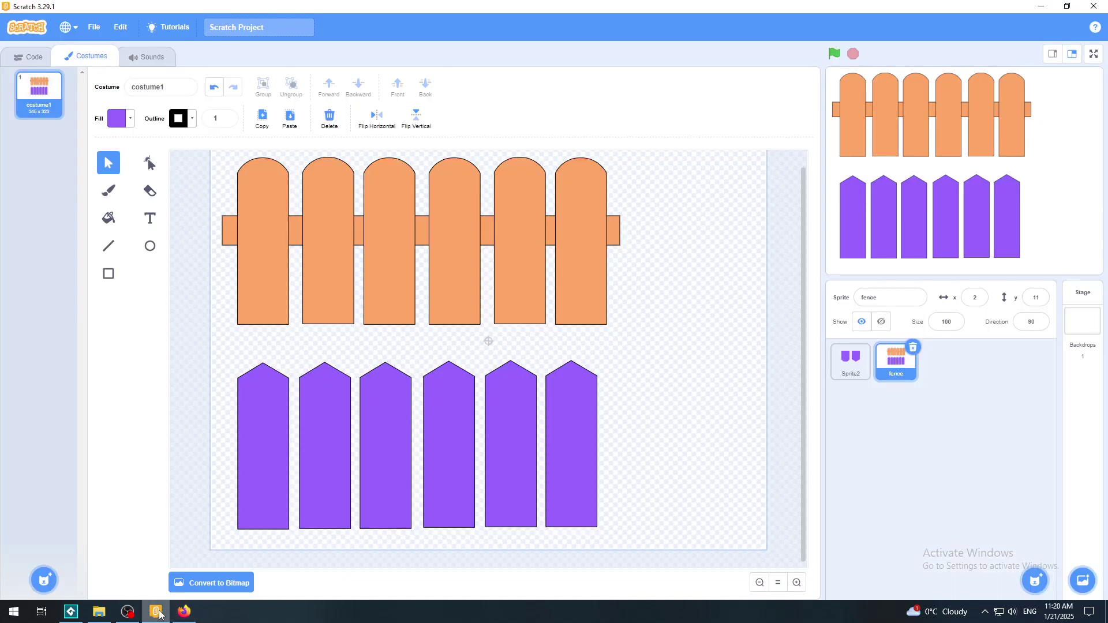
left_click(311, 457)
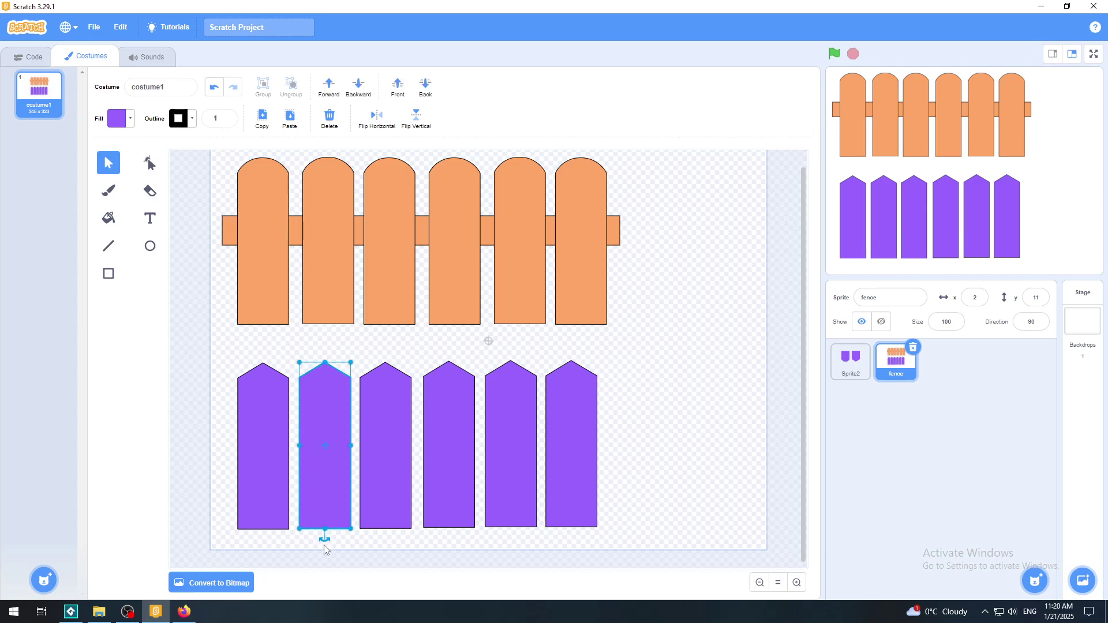
left_click_drag(324, 540, 317, 542)
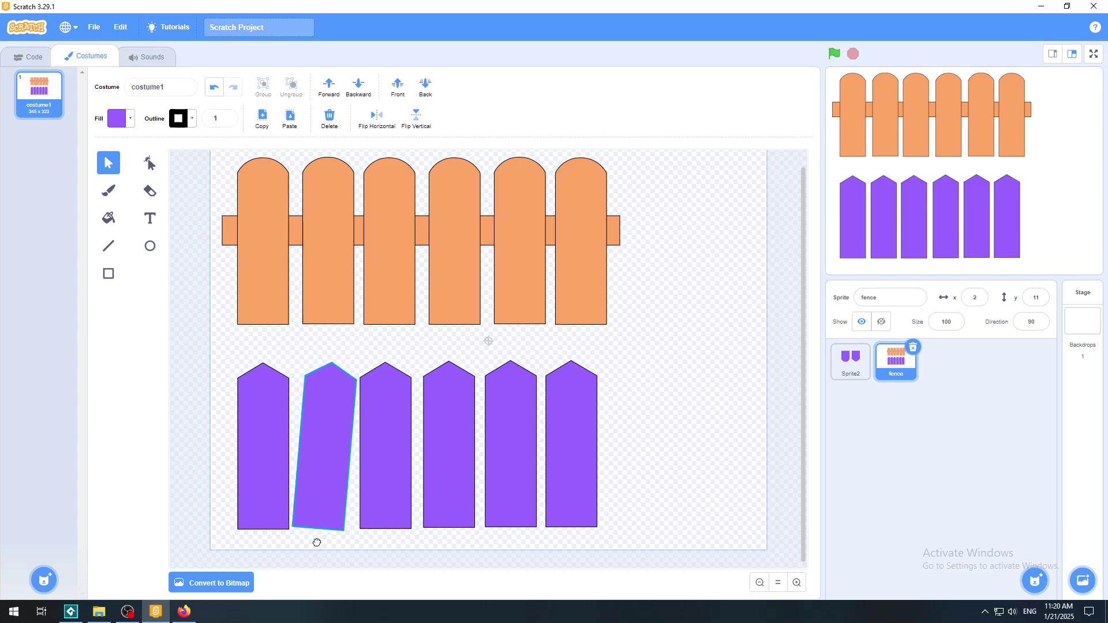
left_click_drag(317, 543, 317, 543)
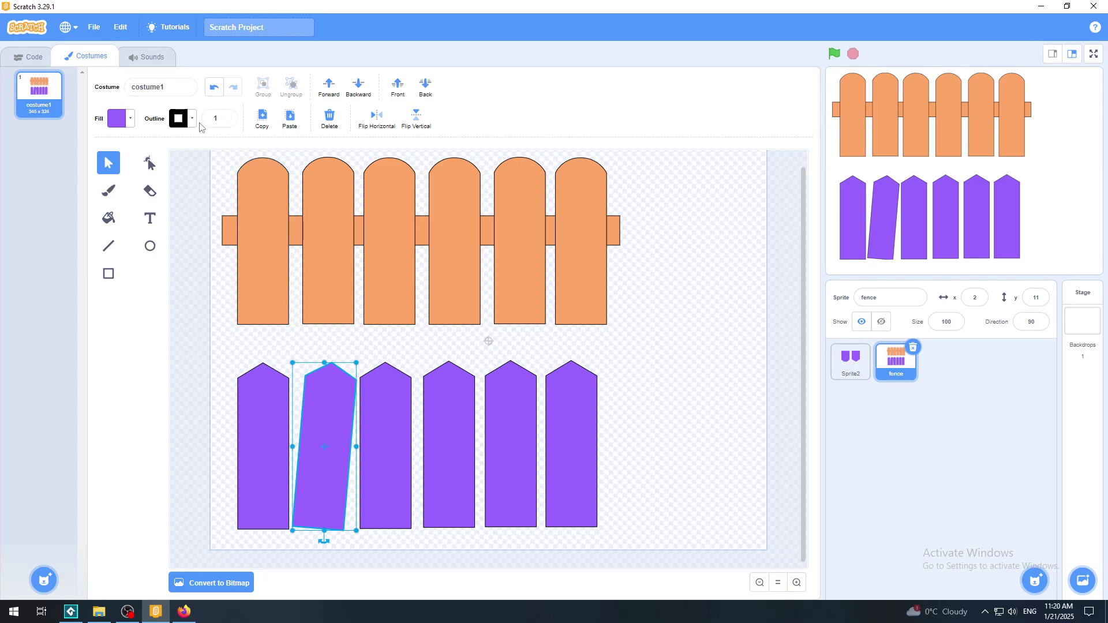
left_click(214, 86)
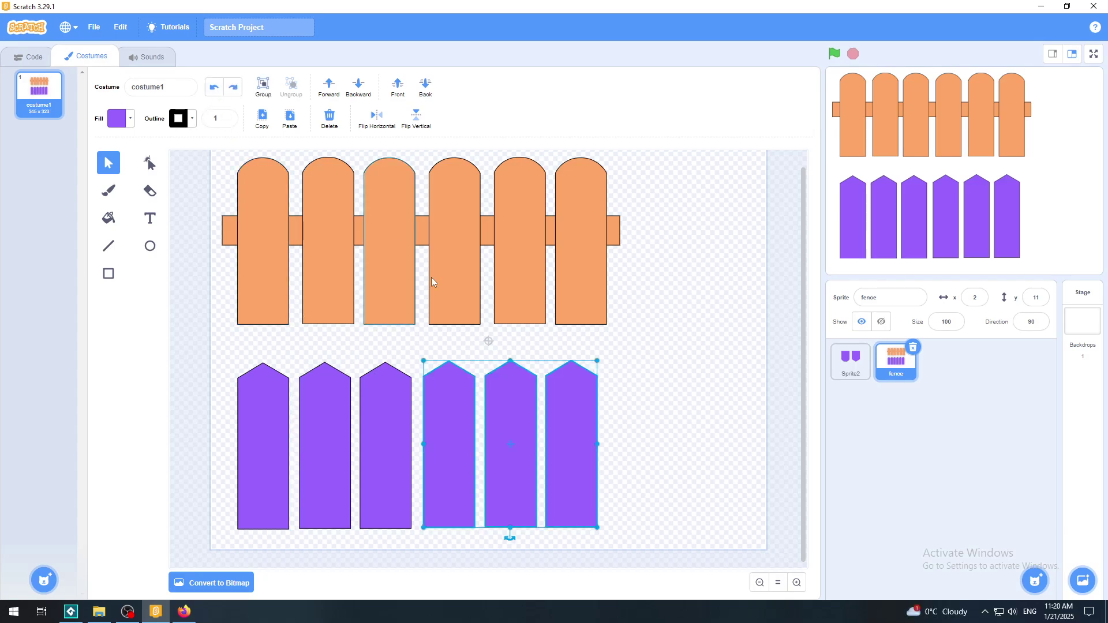
left_click(651, 448)
Step: Tilt the sixth purple picket slightly clockwise, shift it a little away from its neighbor, and deselect it
left_click(574, 449)
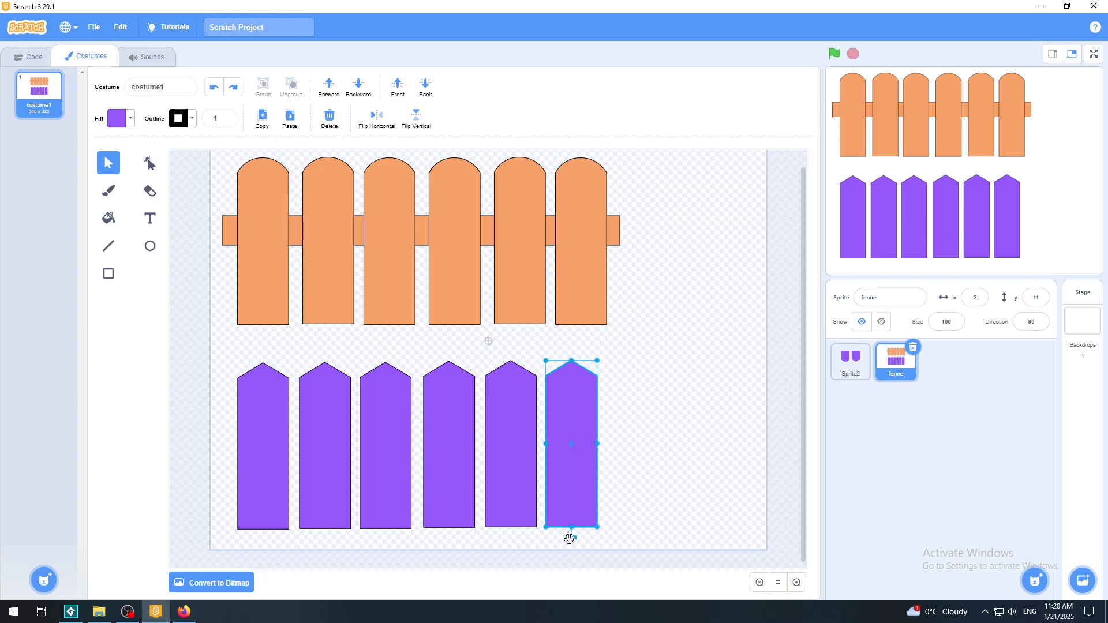
left_click_drag(569, 537, 564, 538)
left_click_drag(572, 491, 583, 483)
left_click(691, 418)
Step: Shorten the third purple picket by moving its three upper points down together with the Reshape tool, and deselect it
left_click(382, 407)
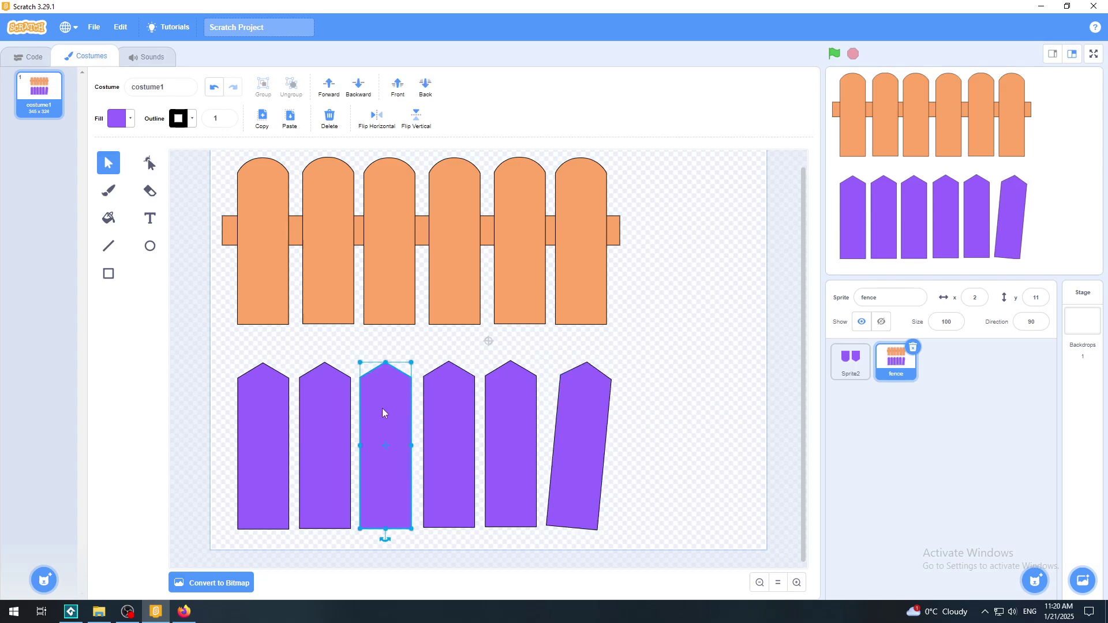
left_click(151, 172)
left_click(356, 353)
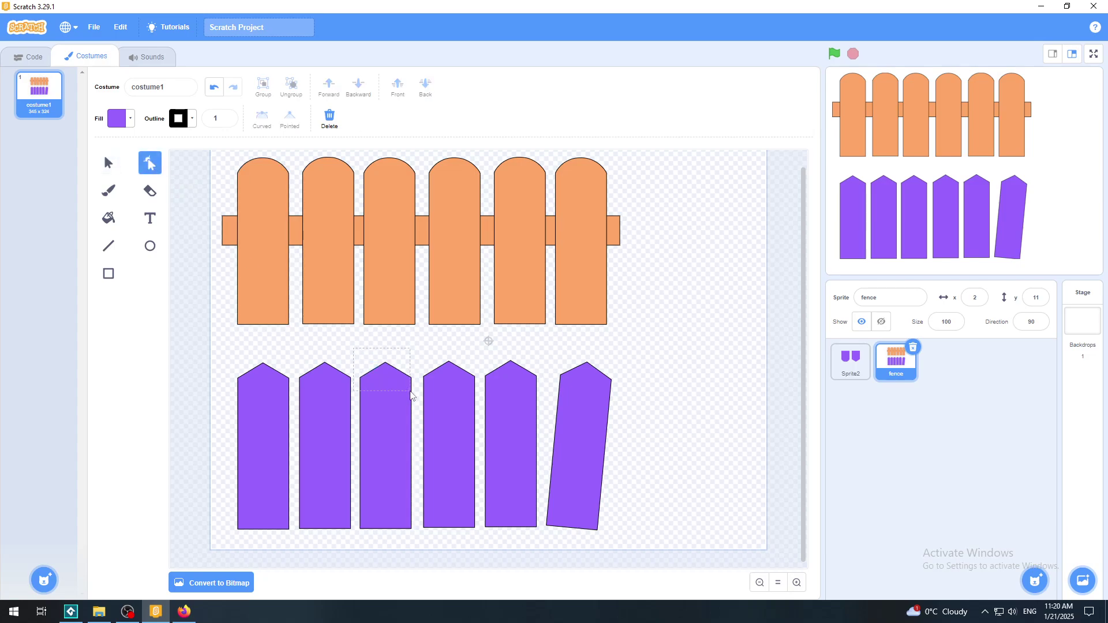
left_click(411, 385)
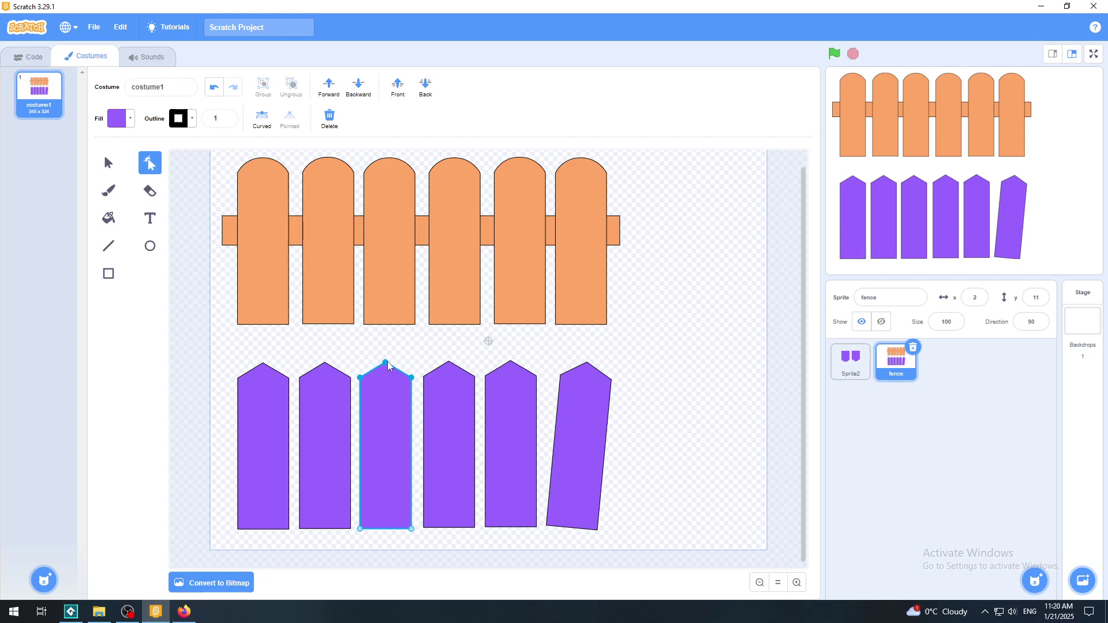
left_click_drag(388, 366, 391, 388)
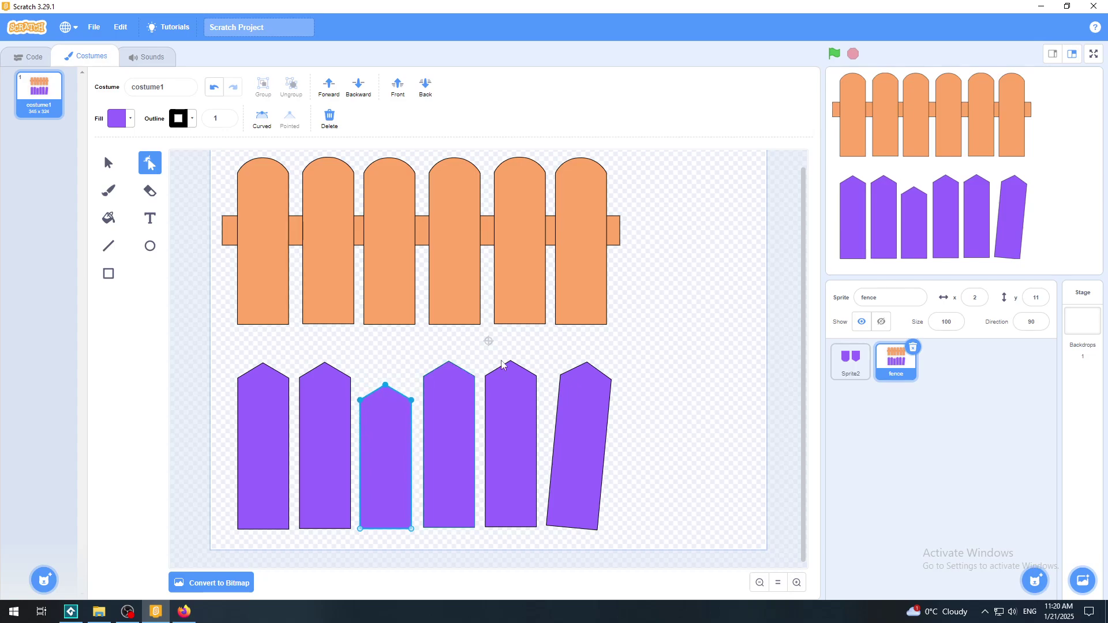
left_click(663, 371)
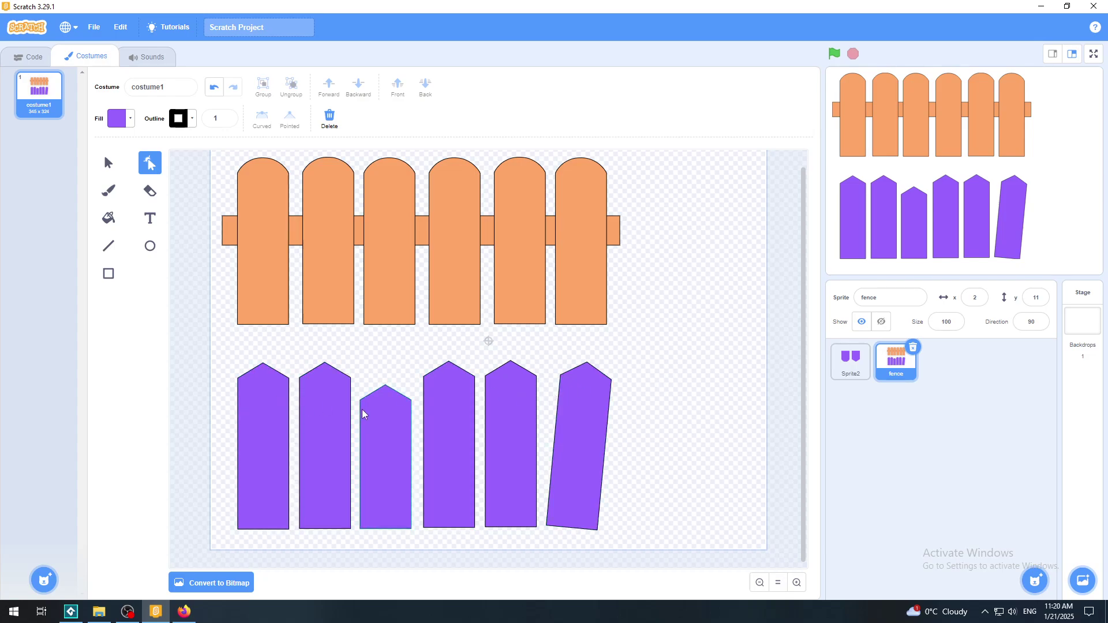
Step: Draw a thin horizontal rectangle across the middle of all six purple pickets, overhanging both ends, and send it to the back
left_click(108, 273)
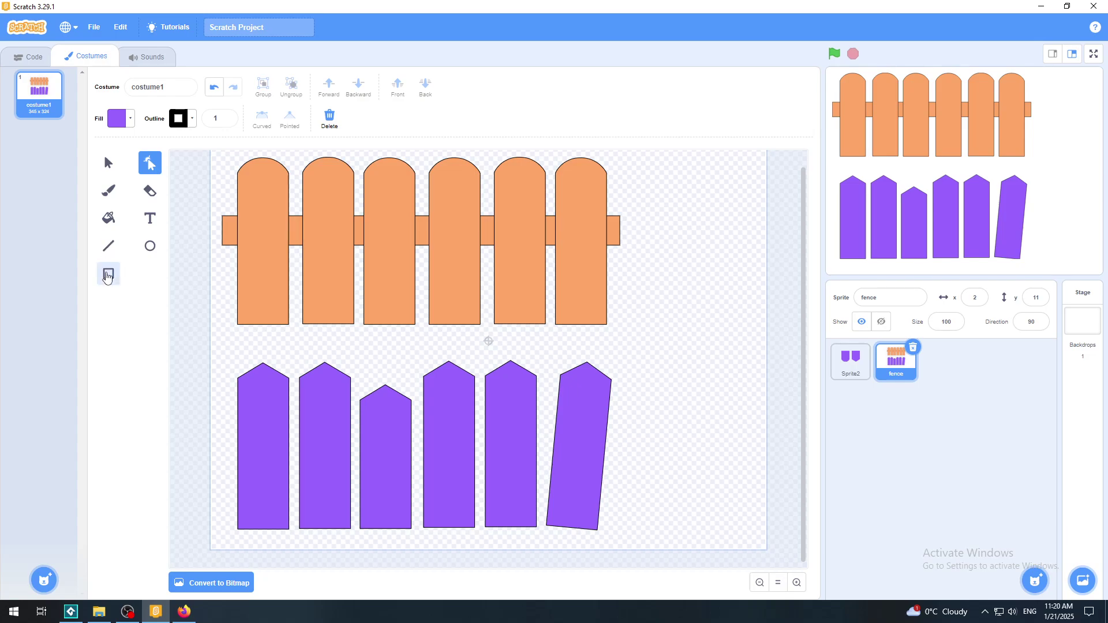
left_click_drag(222, 437, 623, 460)
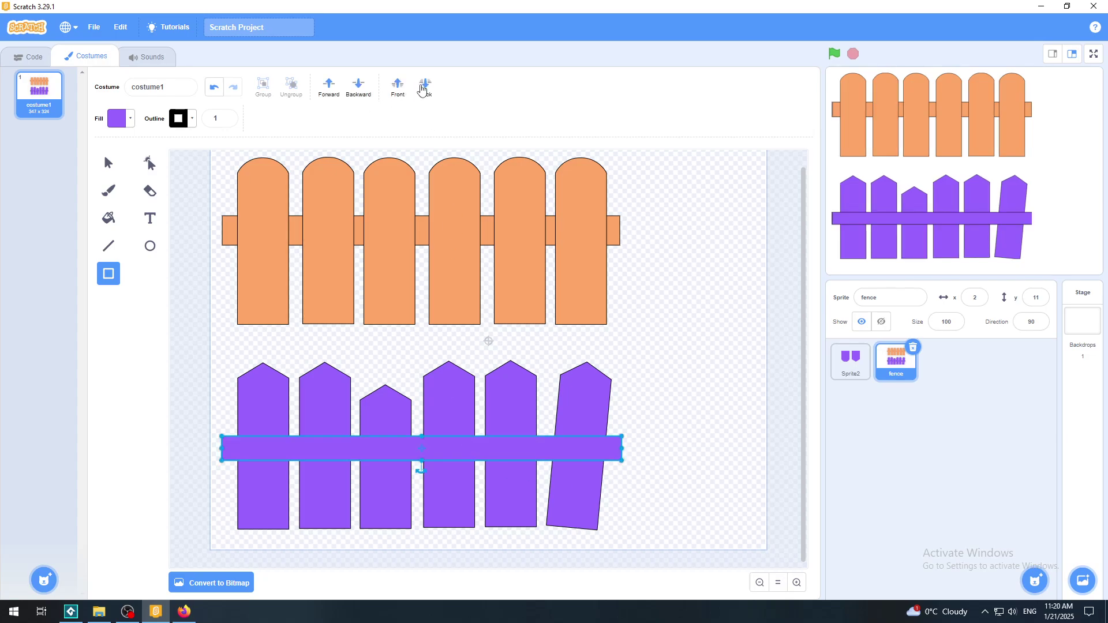
left_click(425, 86)
Step: Rotate the purple rail slightly clockwise so it slopes down toward the tilted picket, adjust its position behind the pickets, and deselect it
left_click(107, 163)
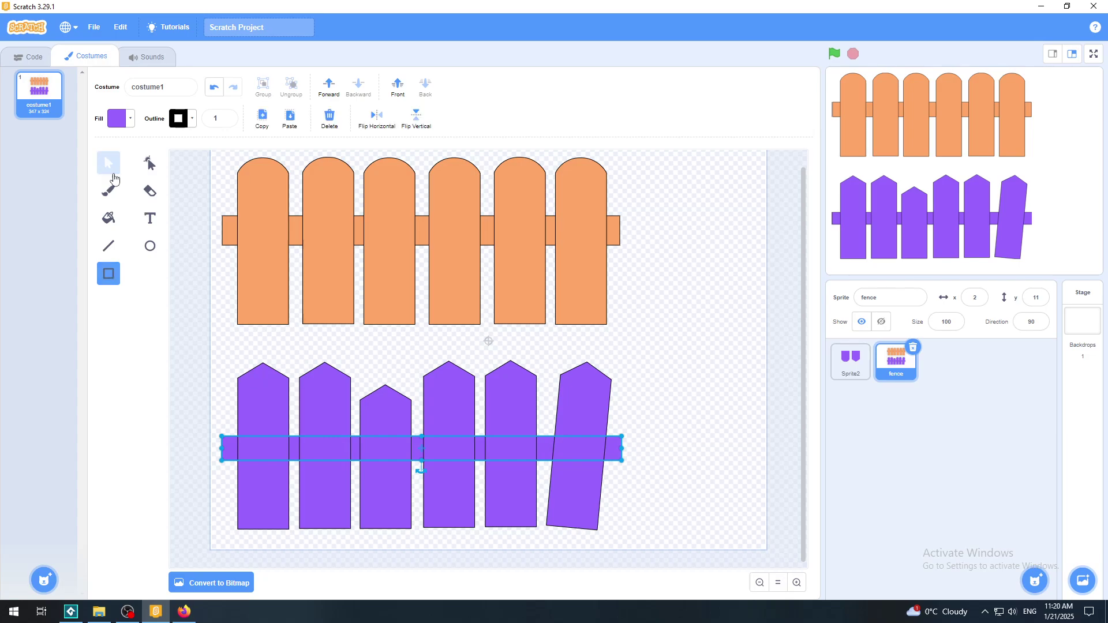
left_click(419, 470)
left_click(417, 451)
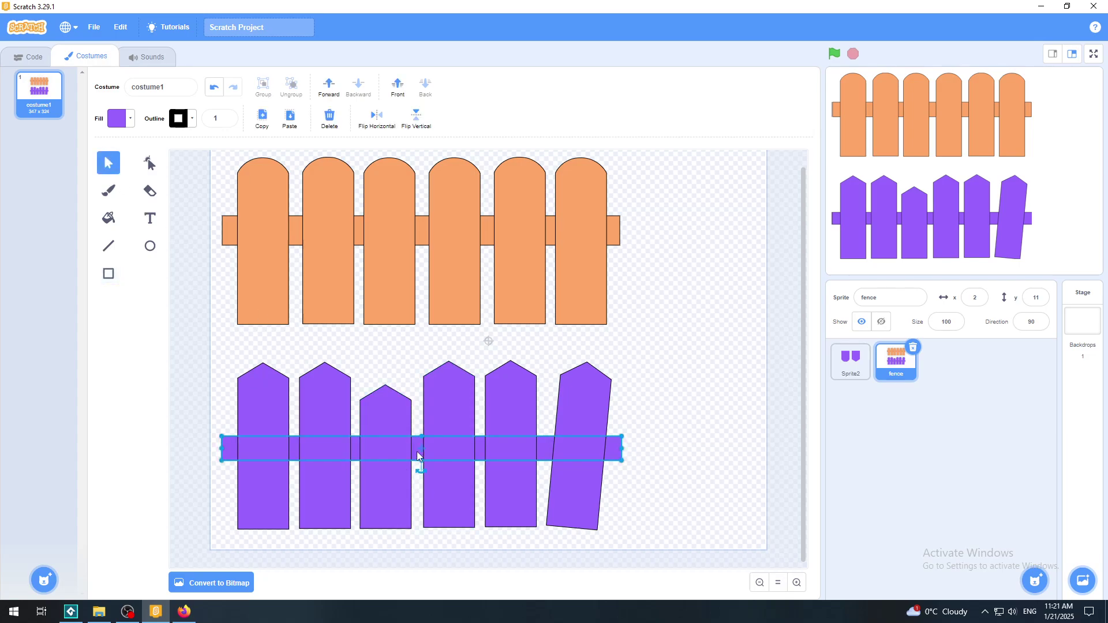
left_click_drag(417, 472, 419, 473)
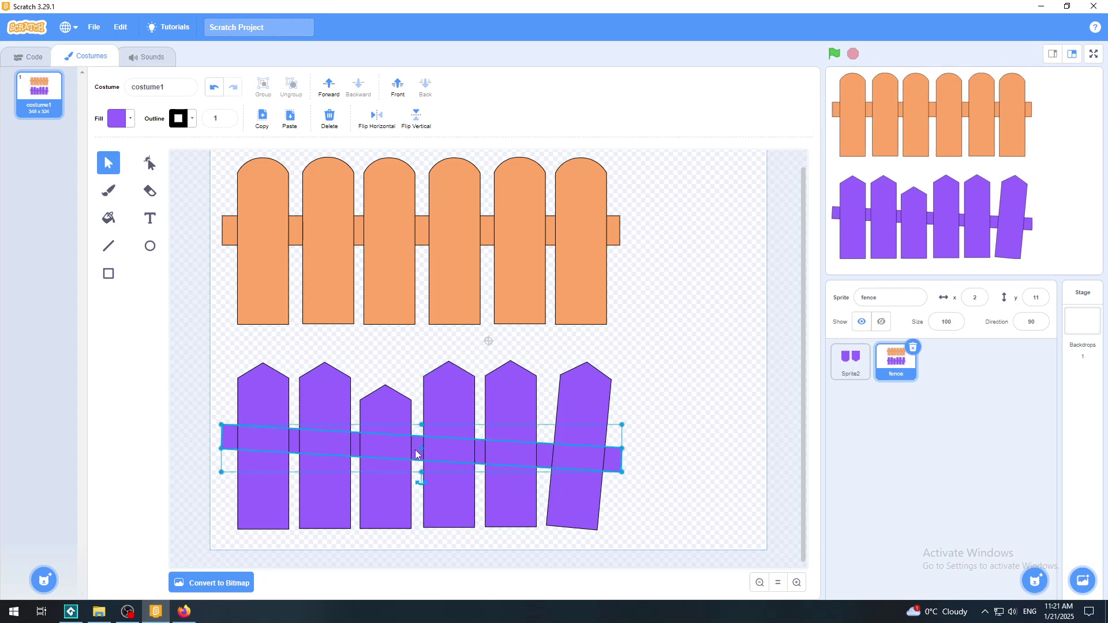
key("Down")
key("Down")
key("Down")
key("Down")
key("Down")
key("Down")
key("Down")
key("Down")
key("Down")
left_click_drag(416, 461, 418, 452)
left_click(694, 370)
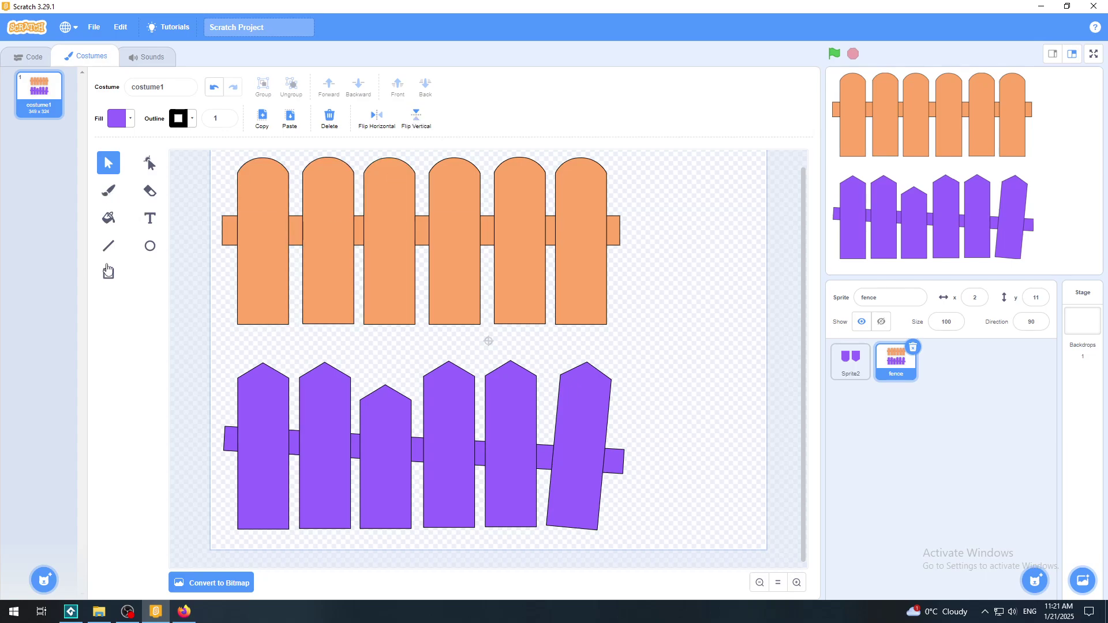
Step: Set the paint bucket's fill to a pale lavender with color 64, saturation 9 and brightness 100
left_click(110, 220)
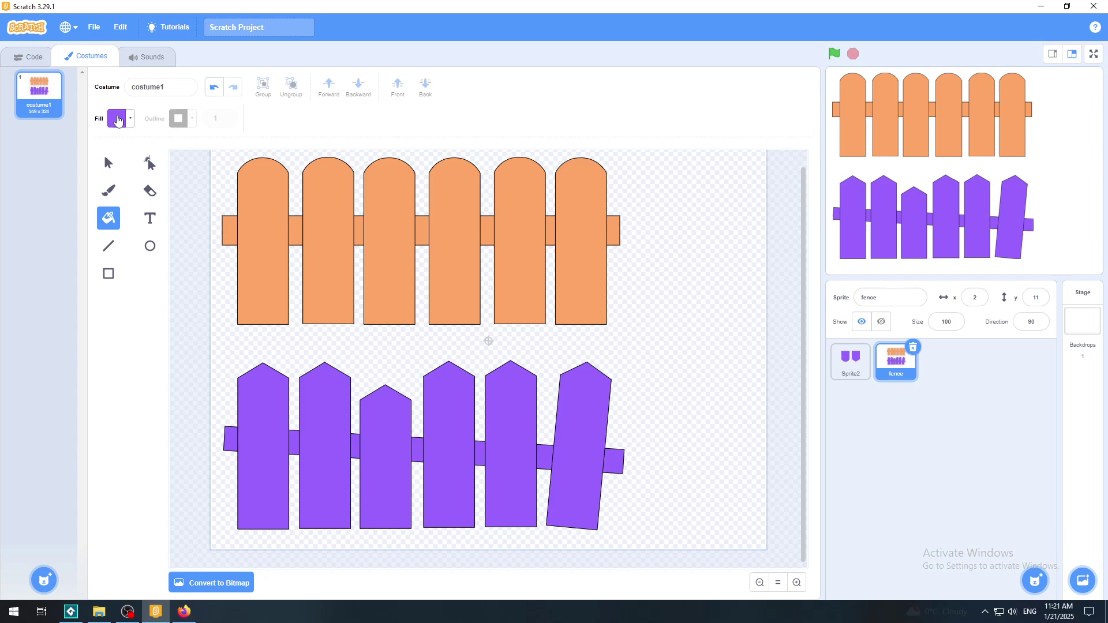
left_click(117, 120)
left_click_drag(122, 216, 86, 216)
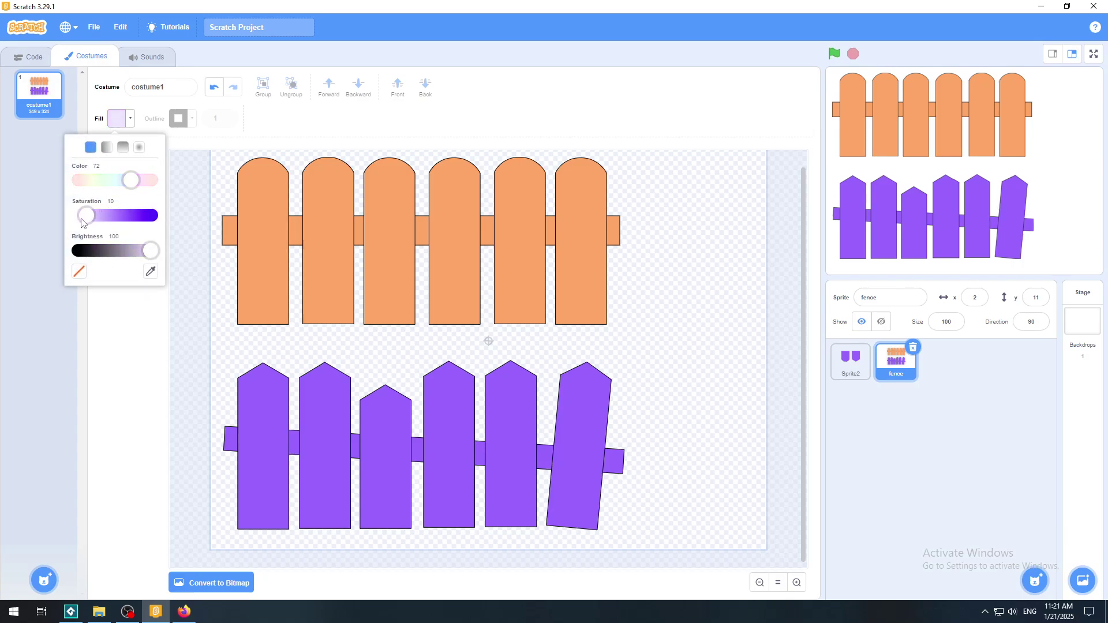
left_click_drag(126, 183, 122, 189)
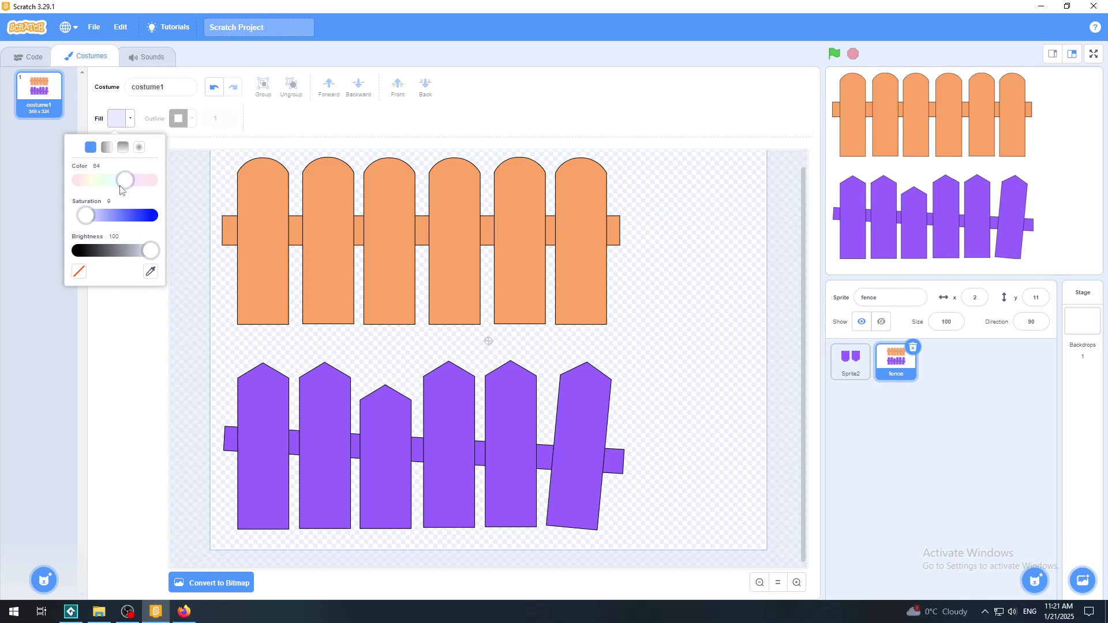
Step: Fill all six pointed pickets and the sloping rail behind them with the pale lavender color
left_click(278, 432)
left_click(323, 428)
left_click(378, 436)
left_click(455, 436)
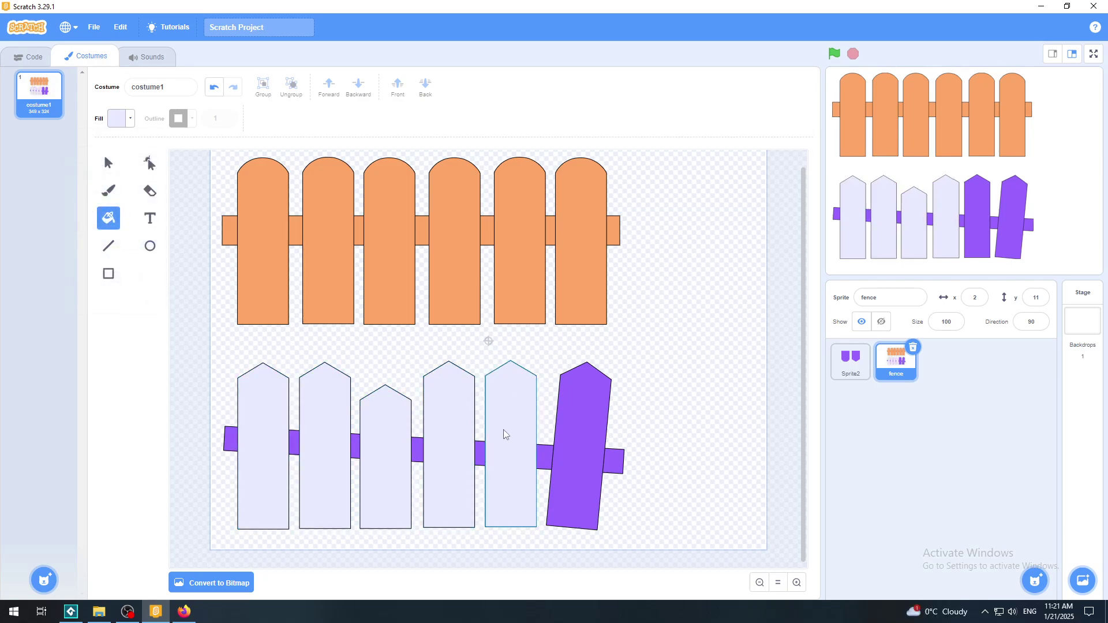
left_click(509, 435)
left_click(579, 440)
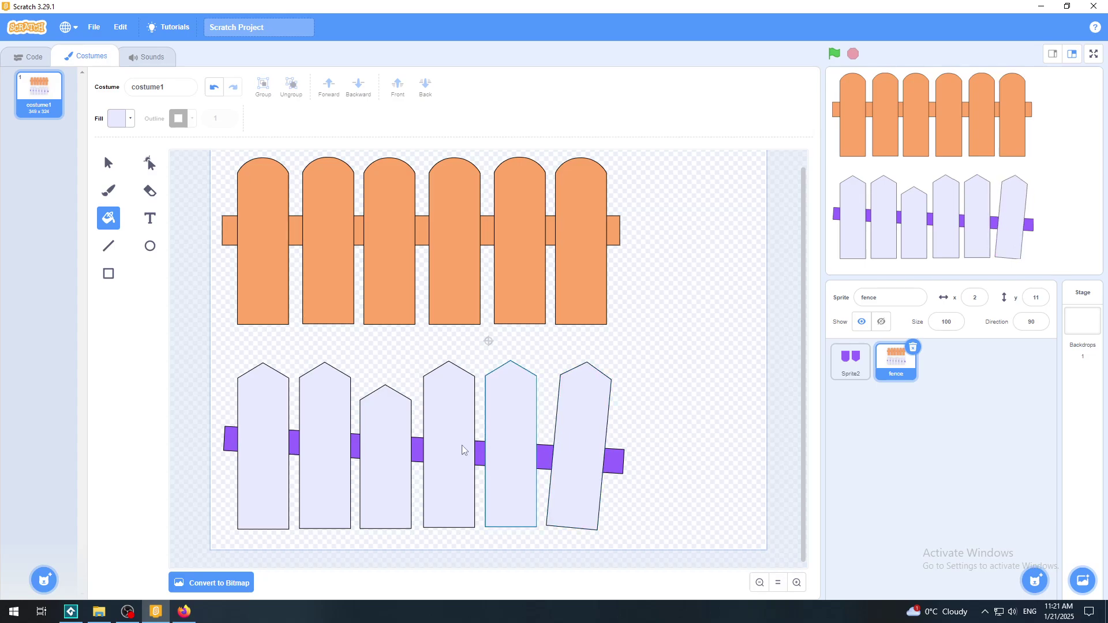
left_click(356, 455)
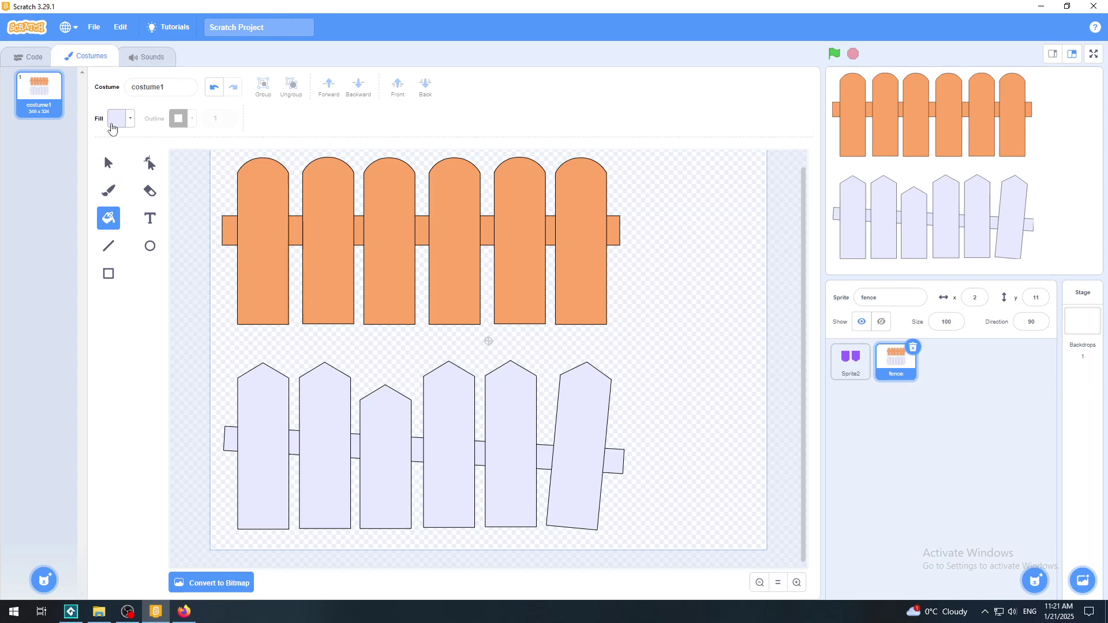
Step: Raise the fill color's saturation to 41 for a stronger blue-violet shade
left_click(117, 118)
left_click(110, 217)
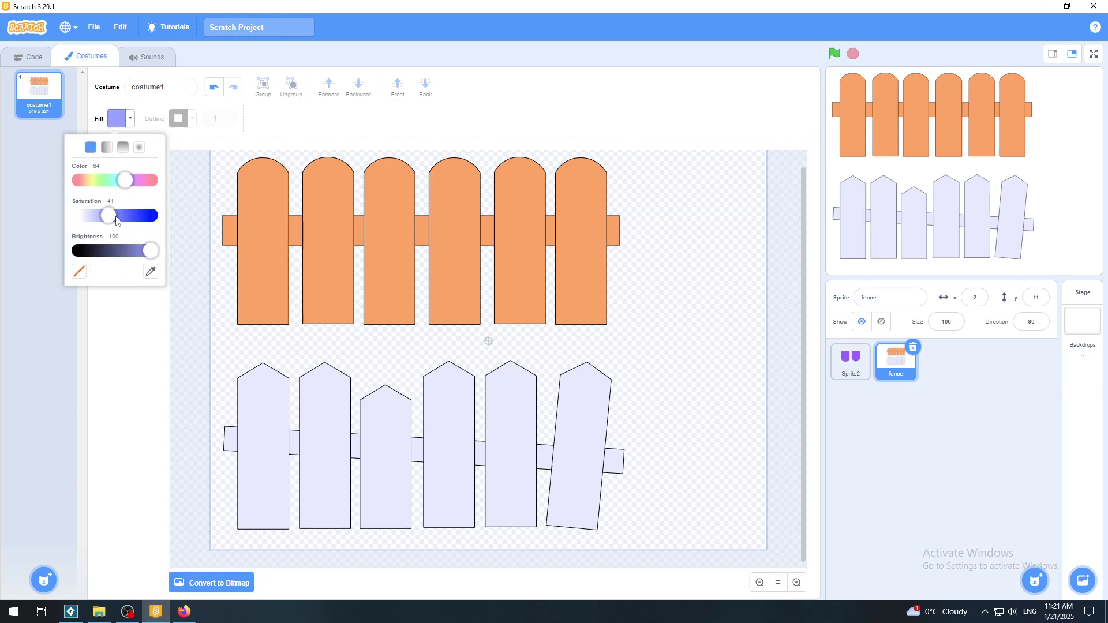